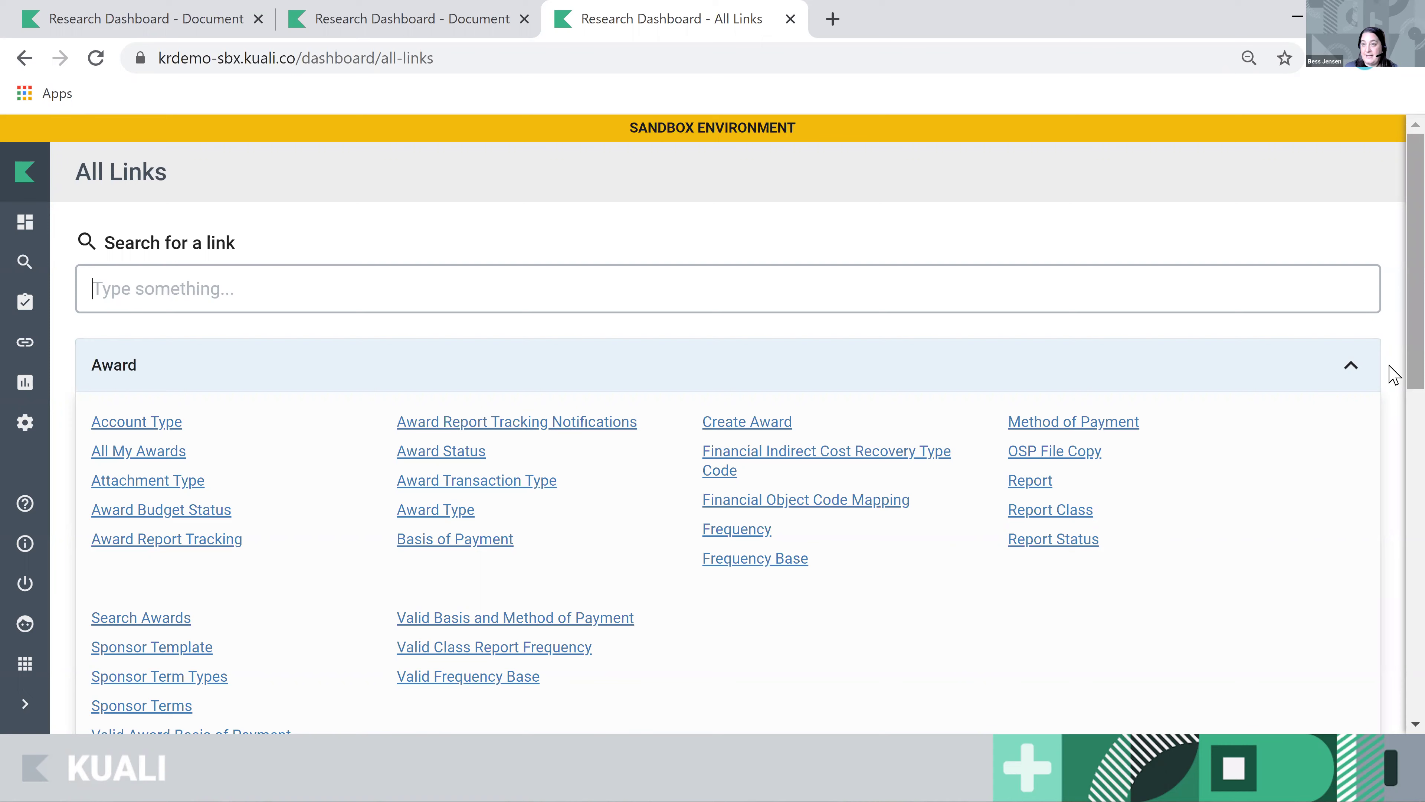
Collapse the Award links and expand the Export Control group to view its available links.
{"action": "left_click", "coordinate": [1350, 372]}
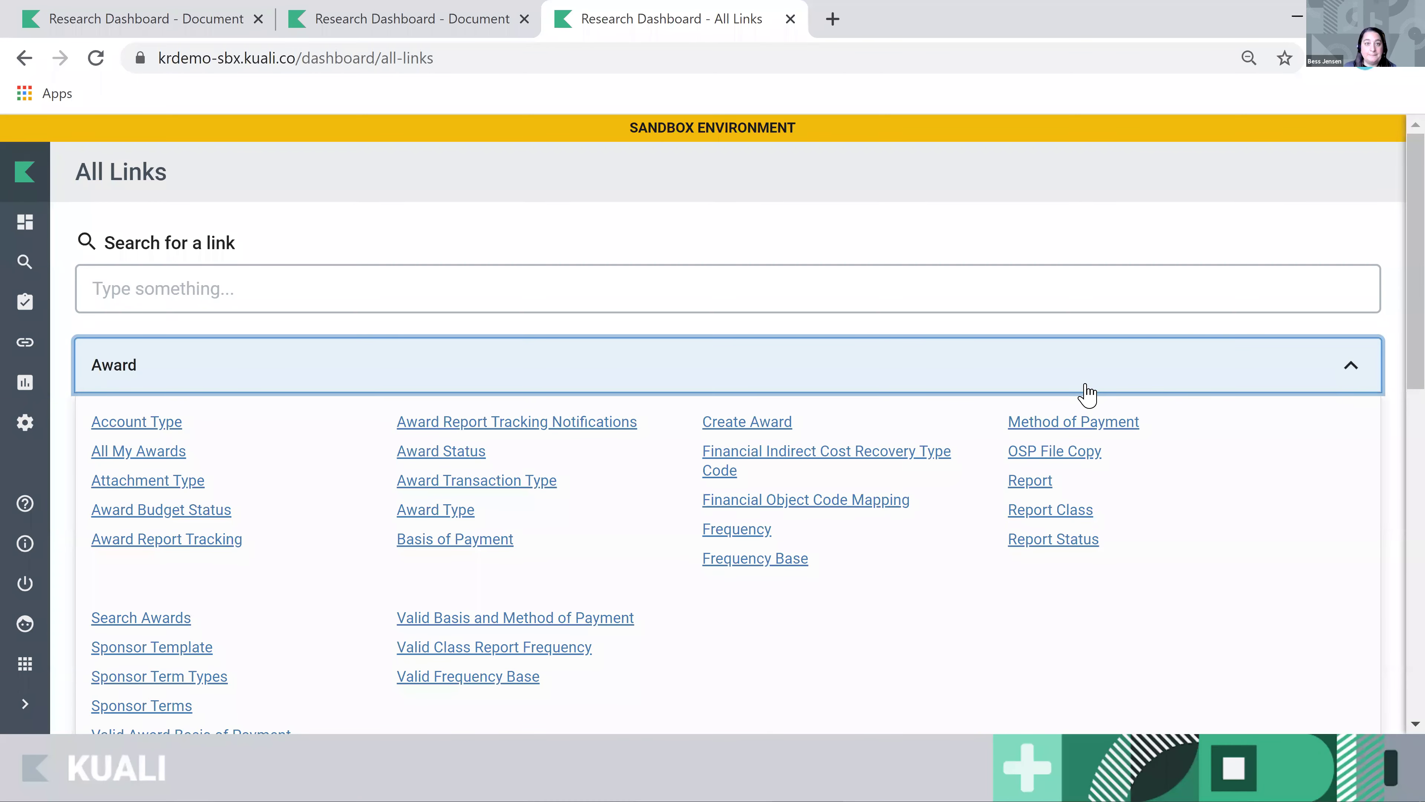
{"action": "left_click", "coordinate": [362, 516]}
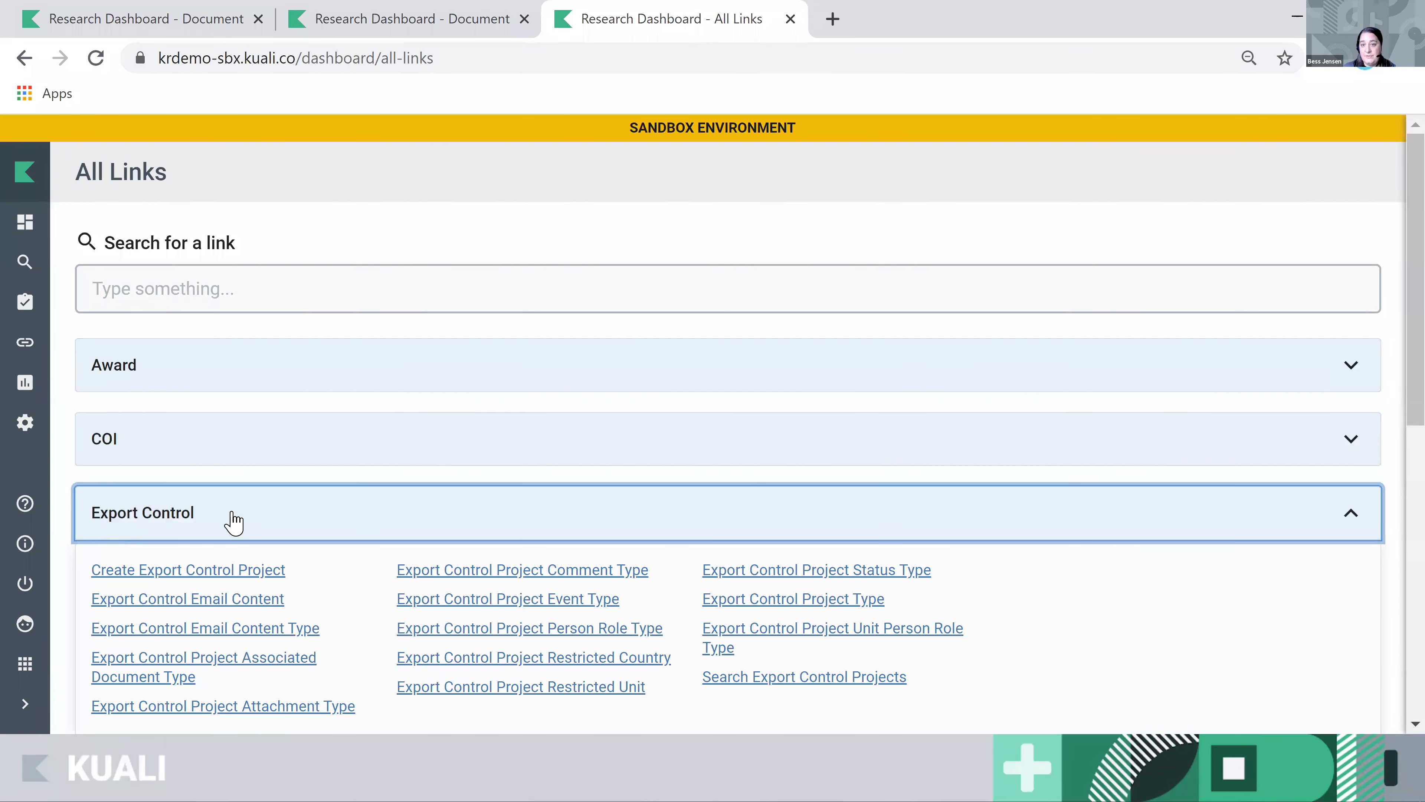
{"action": "scroll", "coordinate": [1056, 624], "scroll_direction": "down", "scroll_amount": 2}
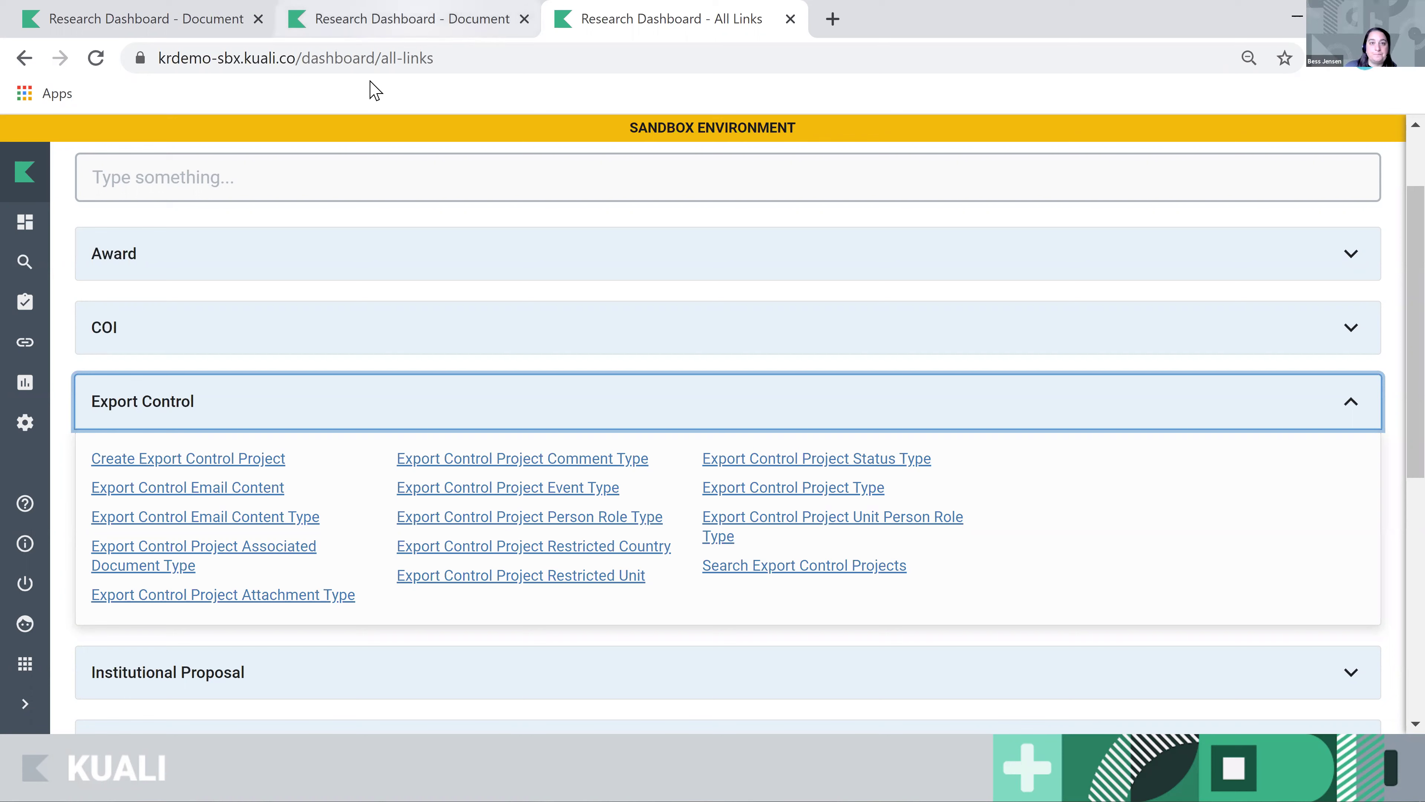
Switch to the institutional proposal and set the new compliance line's type to Export Control.
{"action": "key", "text": "ctrl+shift+Tab"}
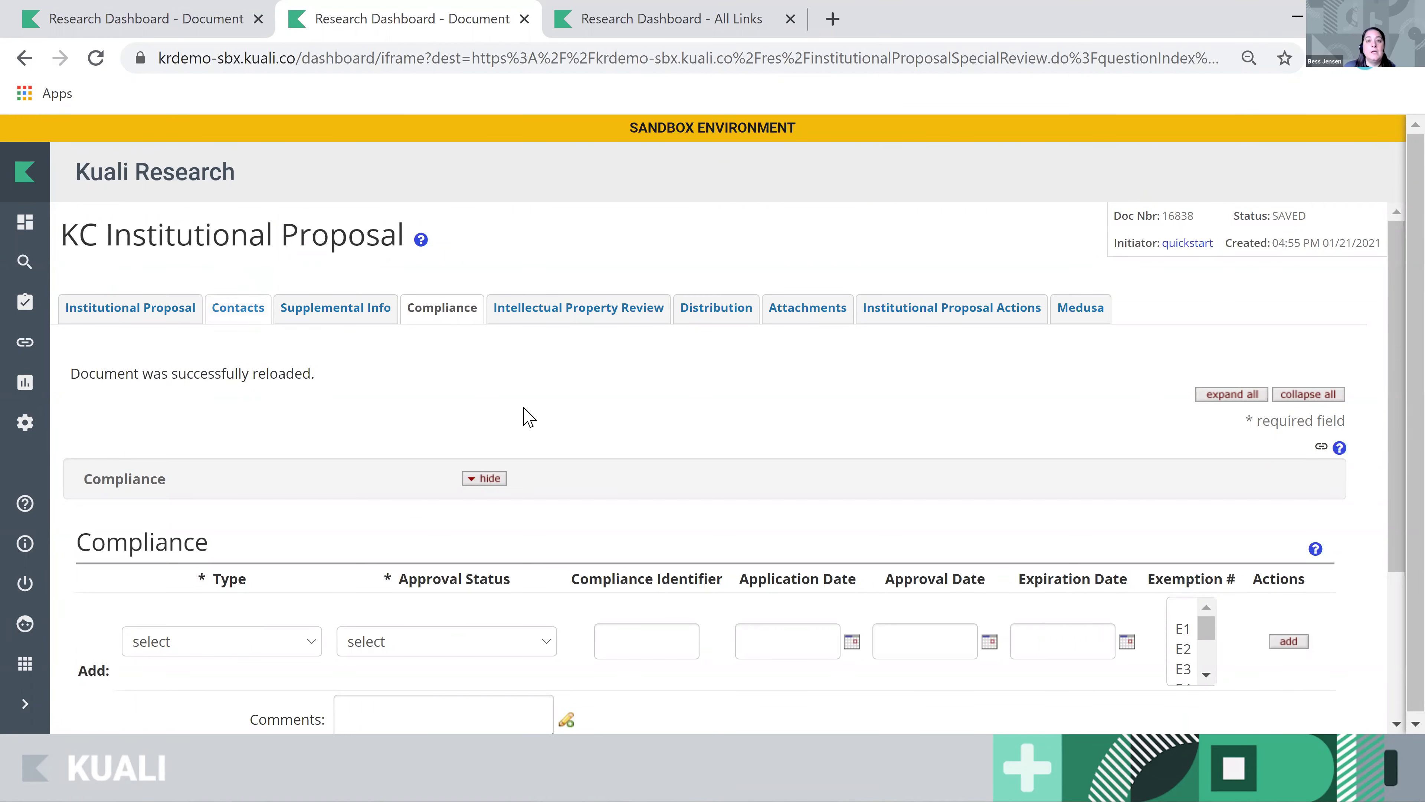
{"action": "left_click_drag", "start_coordinate": [1393, 403], "coordinate": [1394, 547]}
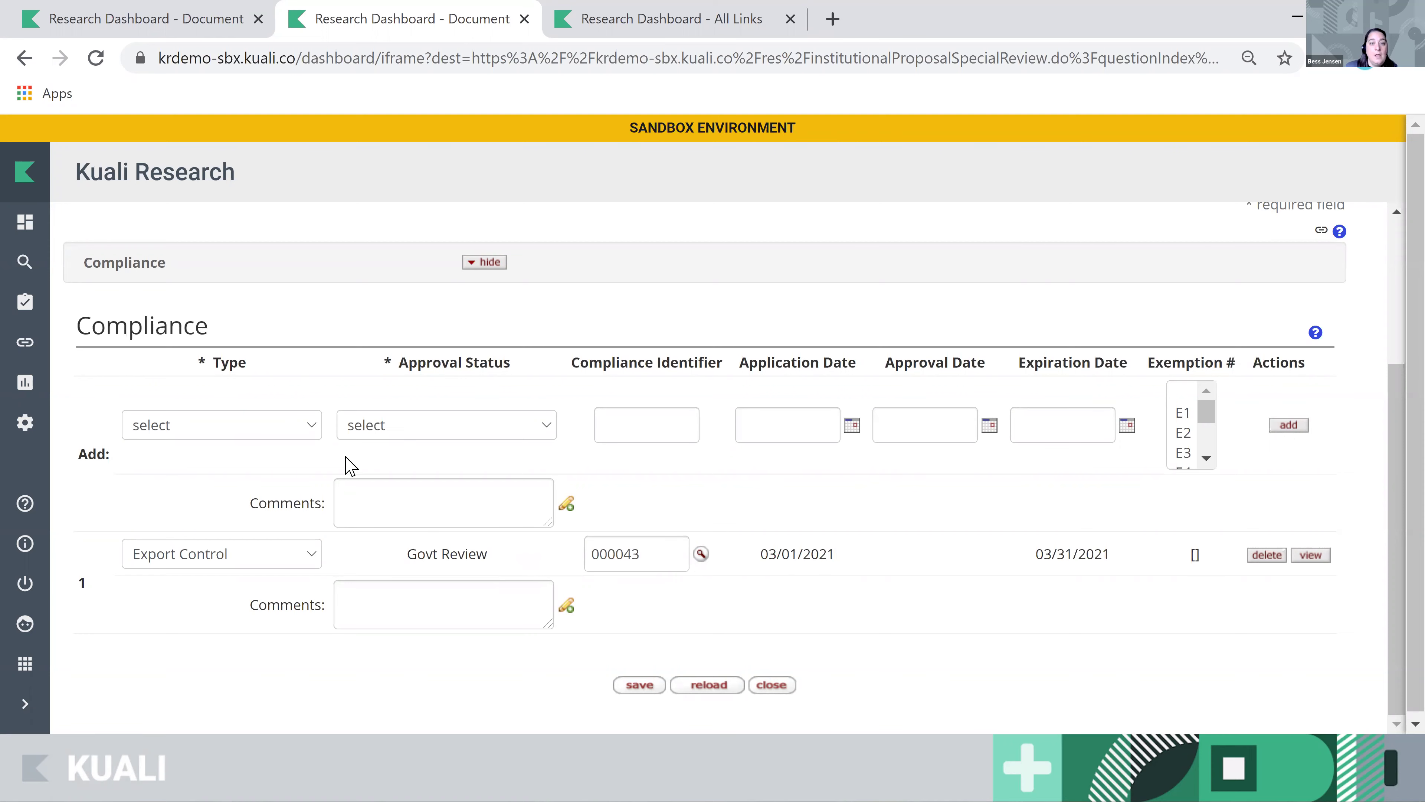
{"action": "left_click", "coordinate": [312, 433]}
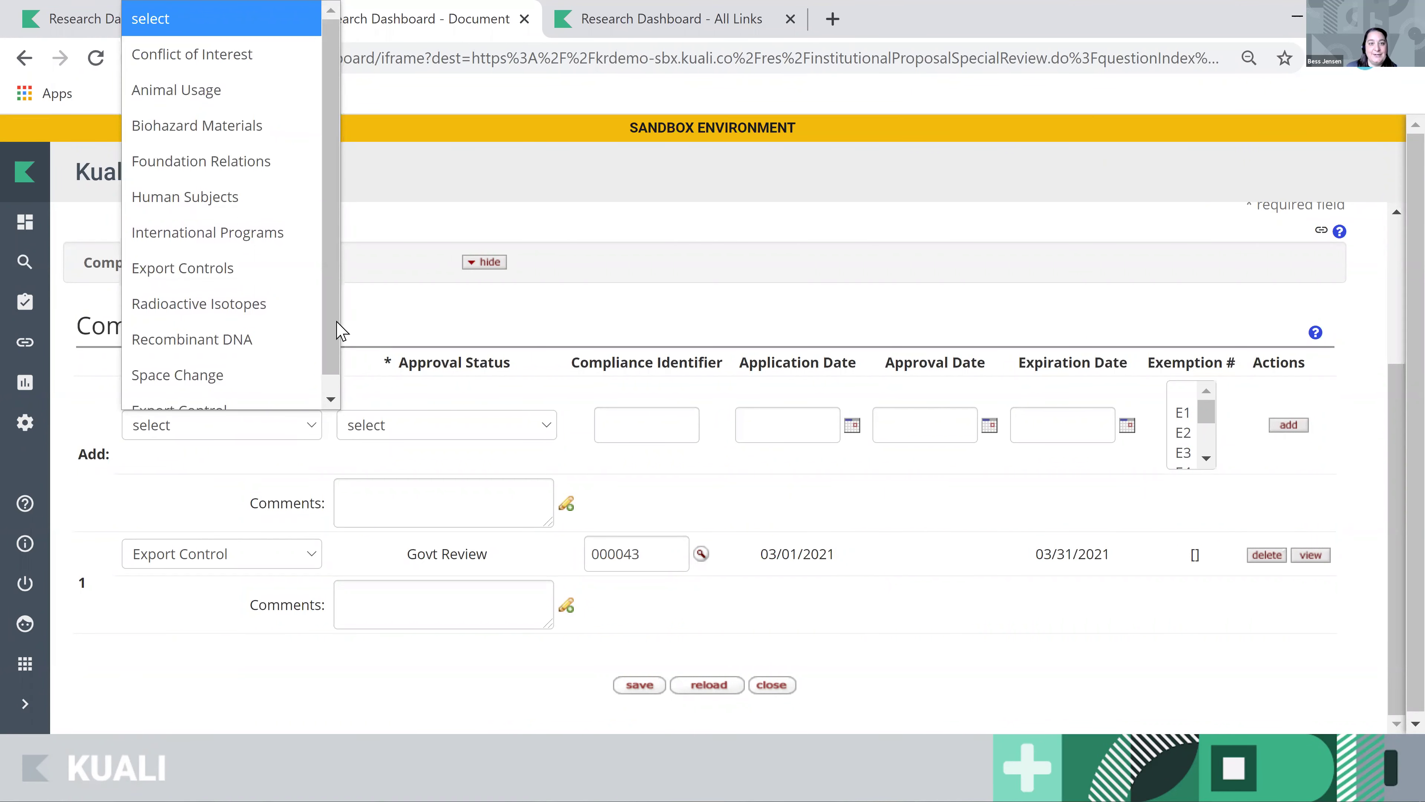
{"action": "left_click", "coordinate": [207, 393]}
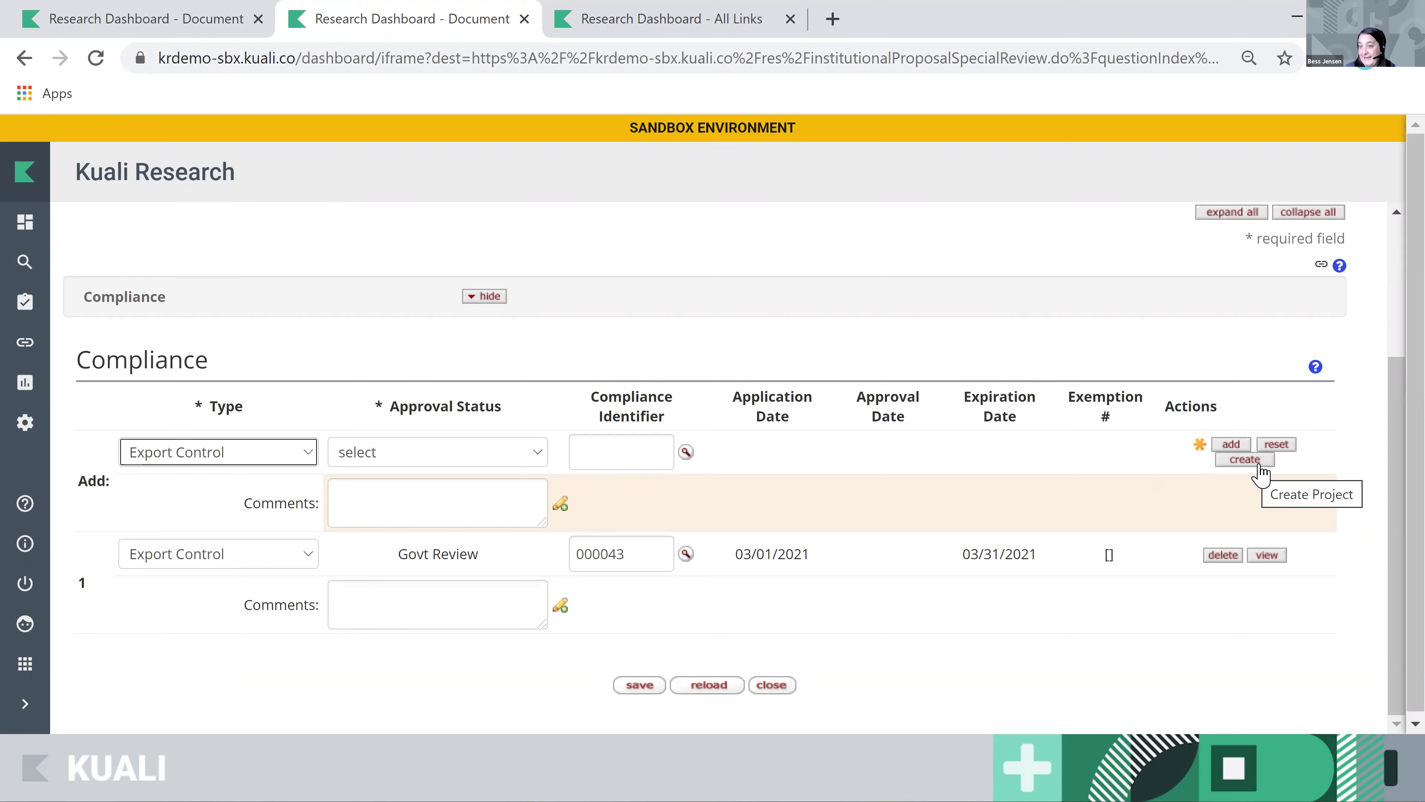
Switch the new compliance line's type to Recombinant DNA and back to Export Control to compare the available actions.
{"action": "left_click", "coordinate": [310, 457]}
{"action": "left_click", "coordinate": [302, 366]}
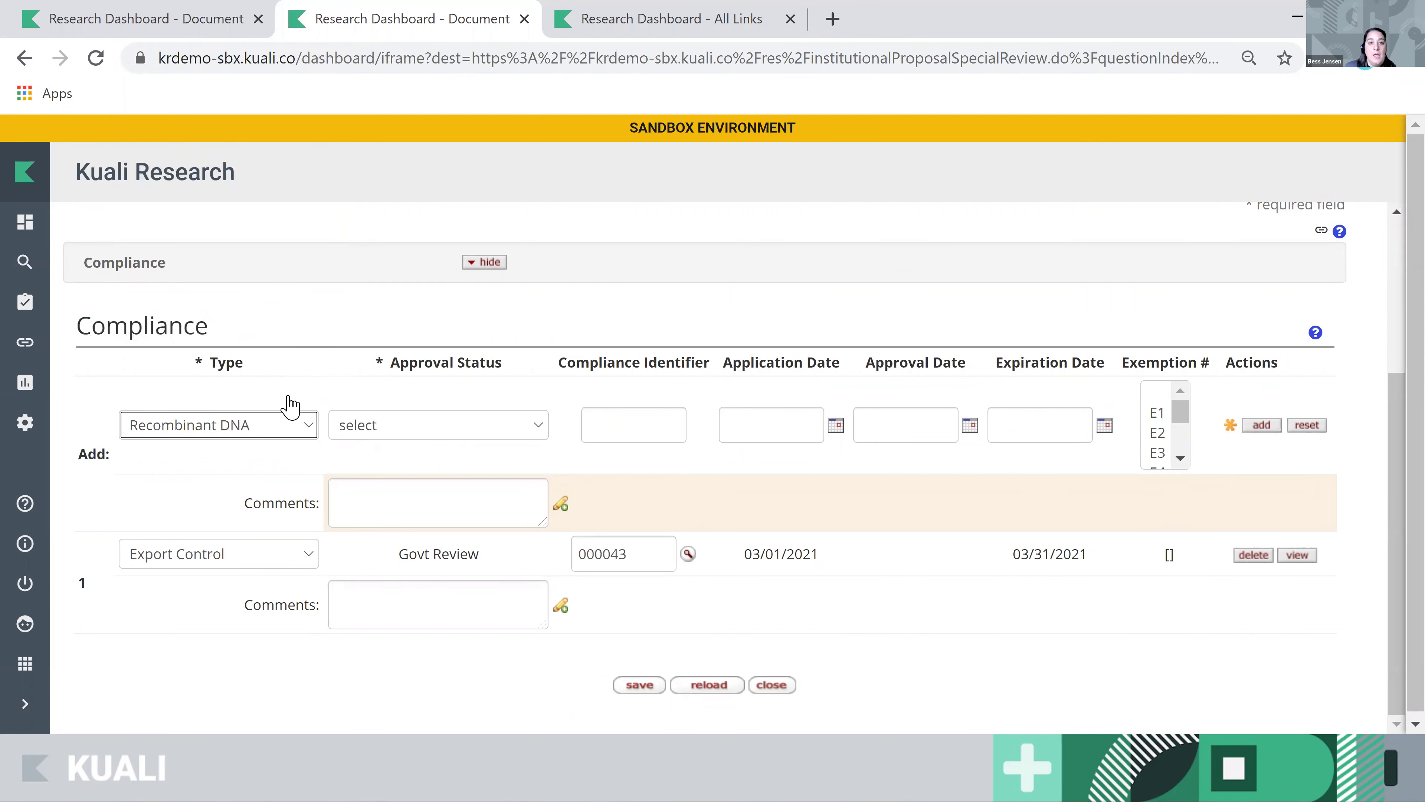
{"action": "left_click", "coordinate": [305, 428]}
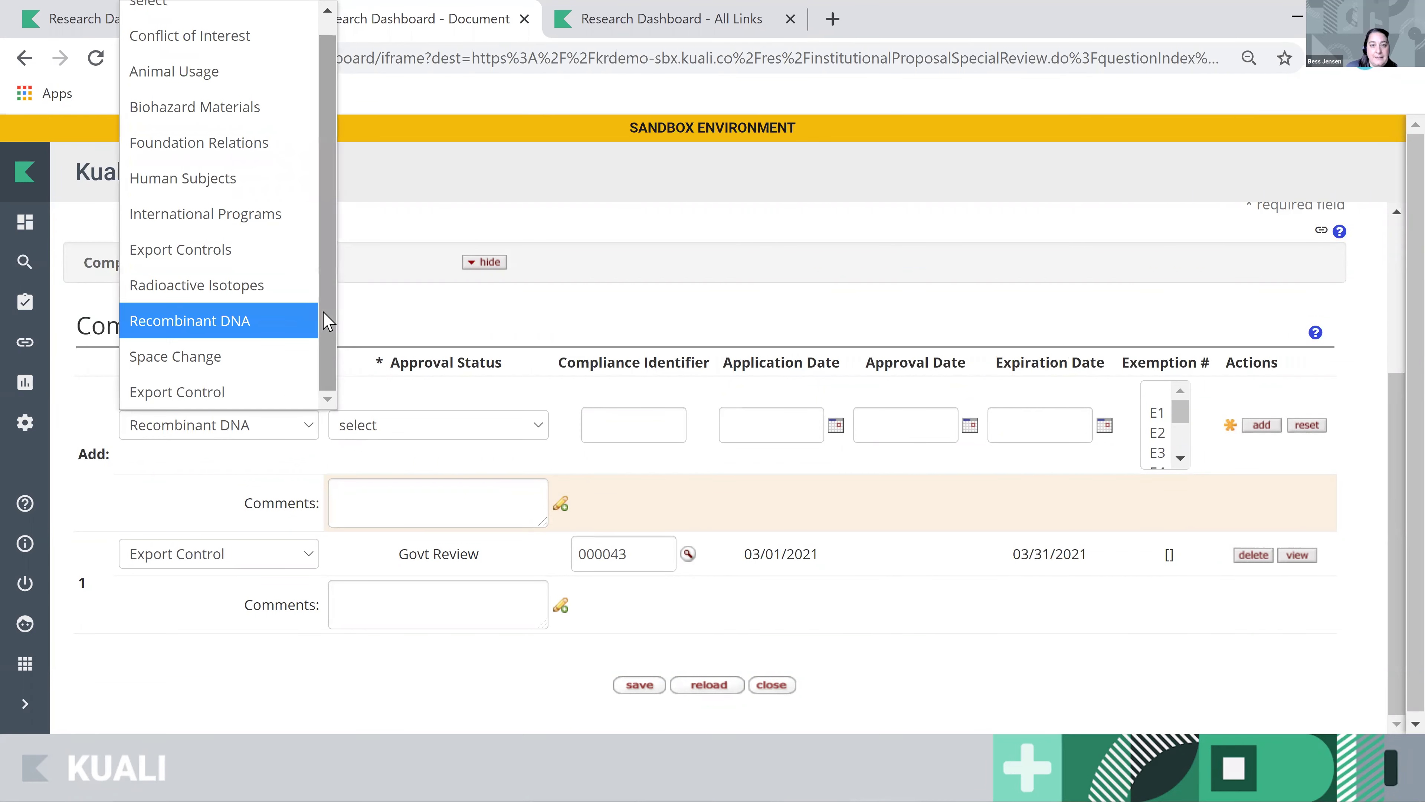
{"action": "left_click", "coordinate": [194, 392]}
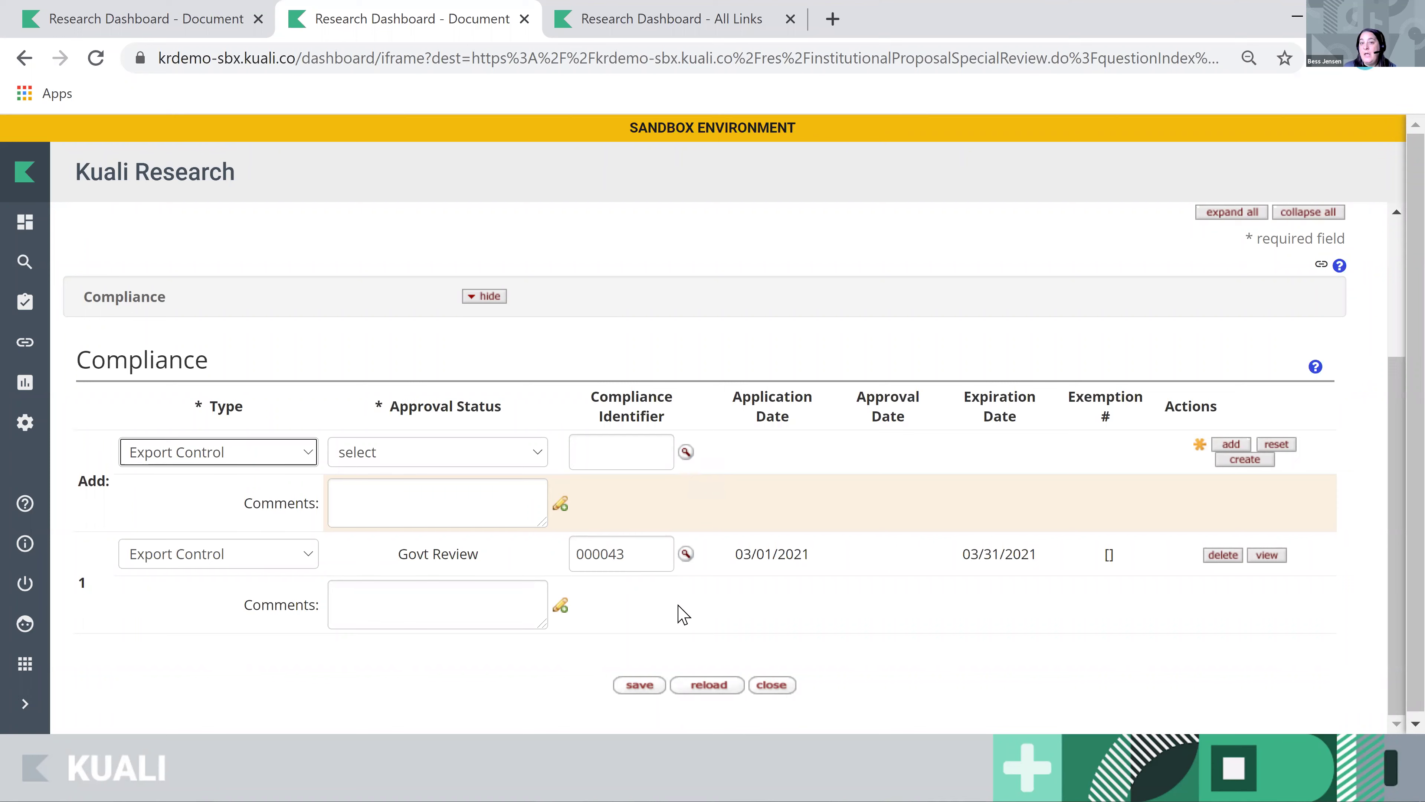
Create an export control project from the new compliance line and review its form down to the associated documents.
{"action": "left_click", "coordinate": [1239, 463]}
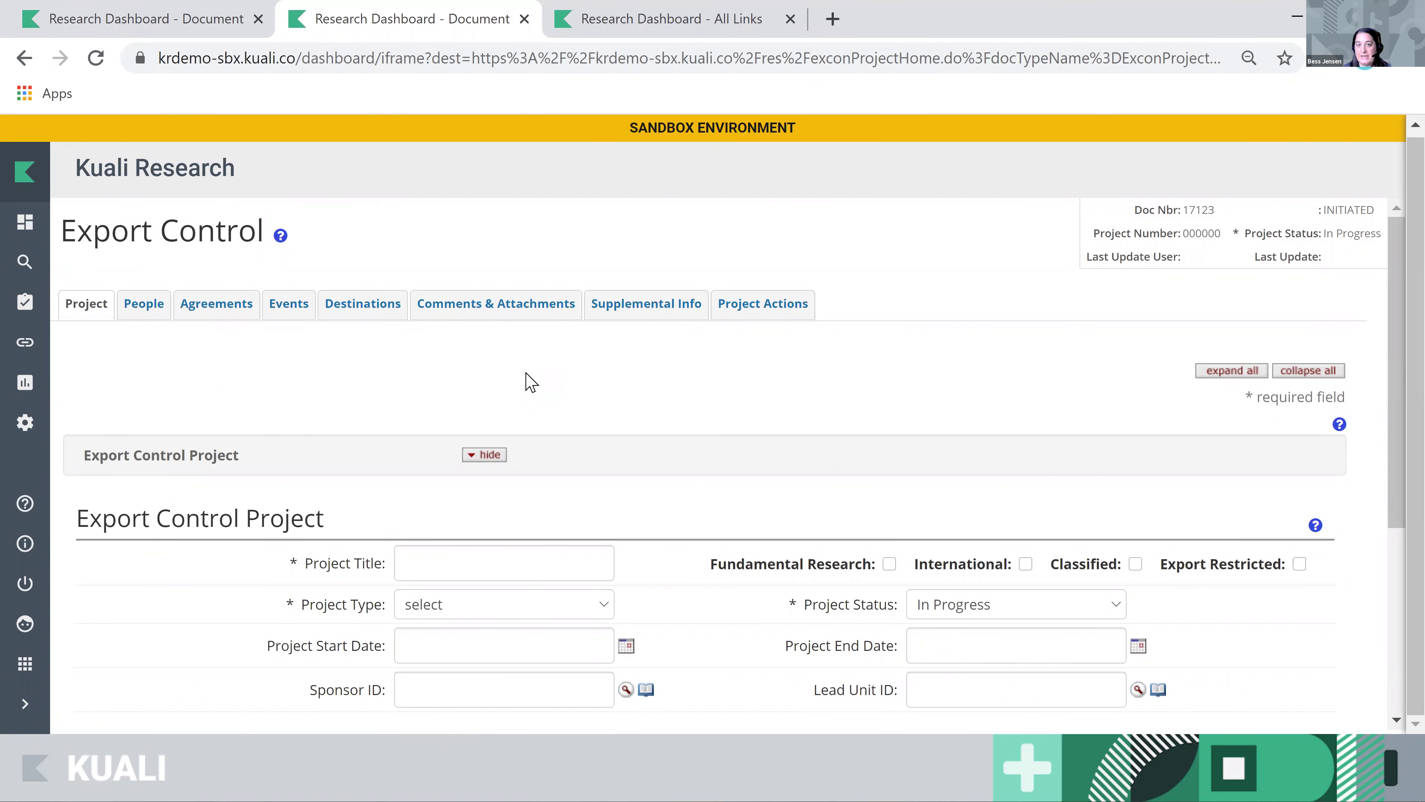
{"action": "scroll", "coordinate": [731, 615], "scroll_direction": "down", "scroll_amount": 1}
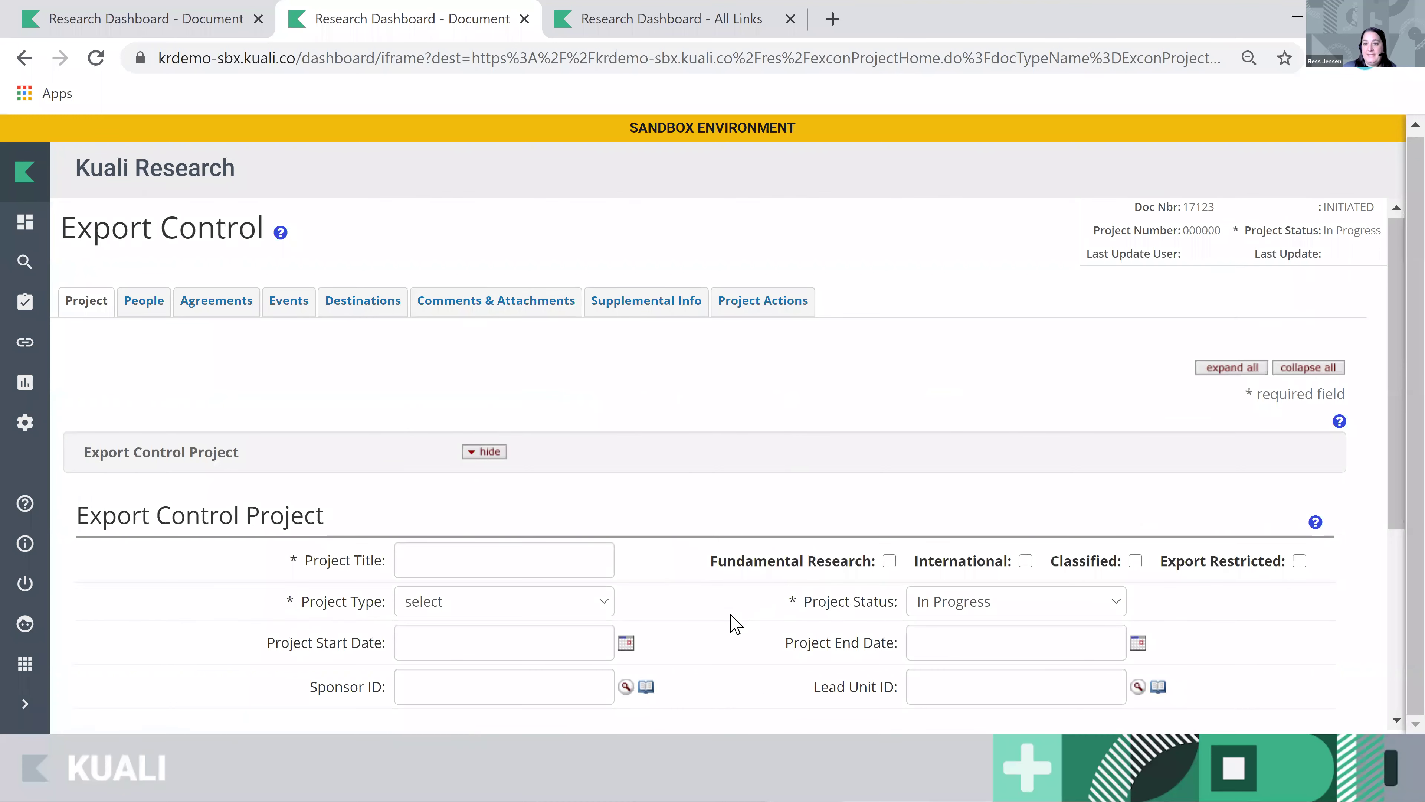
{"action": "scroll", "coordinate": [735, 623], "scroll_direction": "down", "scroll_amount": 2}
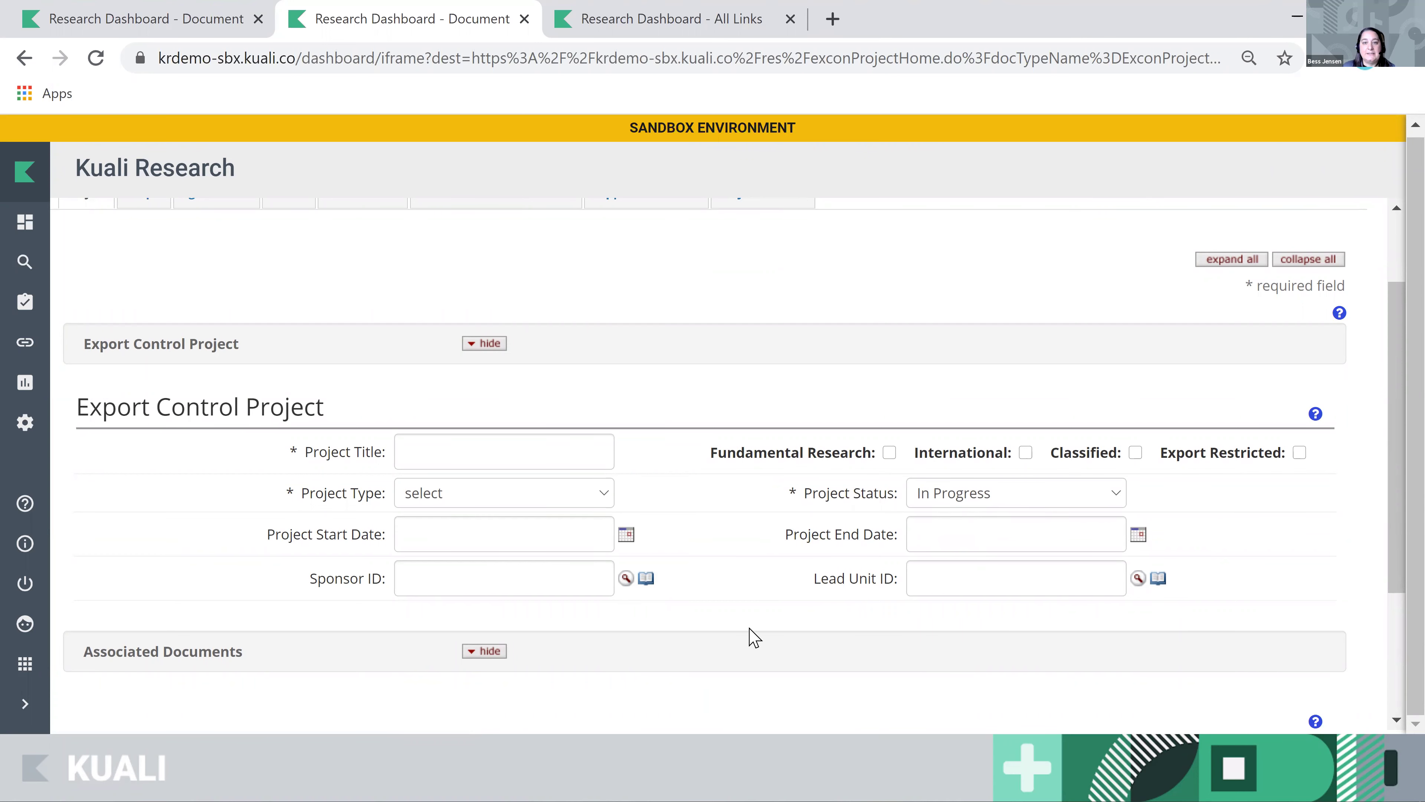
{"action": "scroll", "coordinate": [752, 635], "scroll_direction": "down", "scroll_amount": 3}
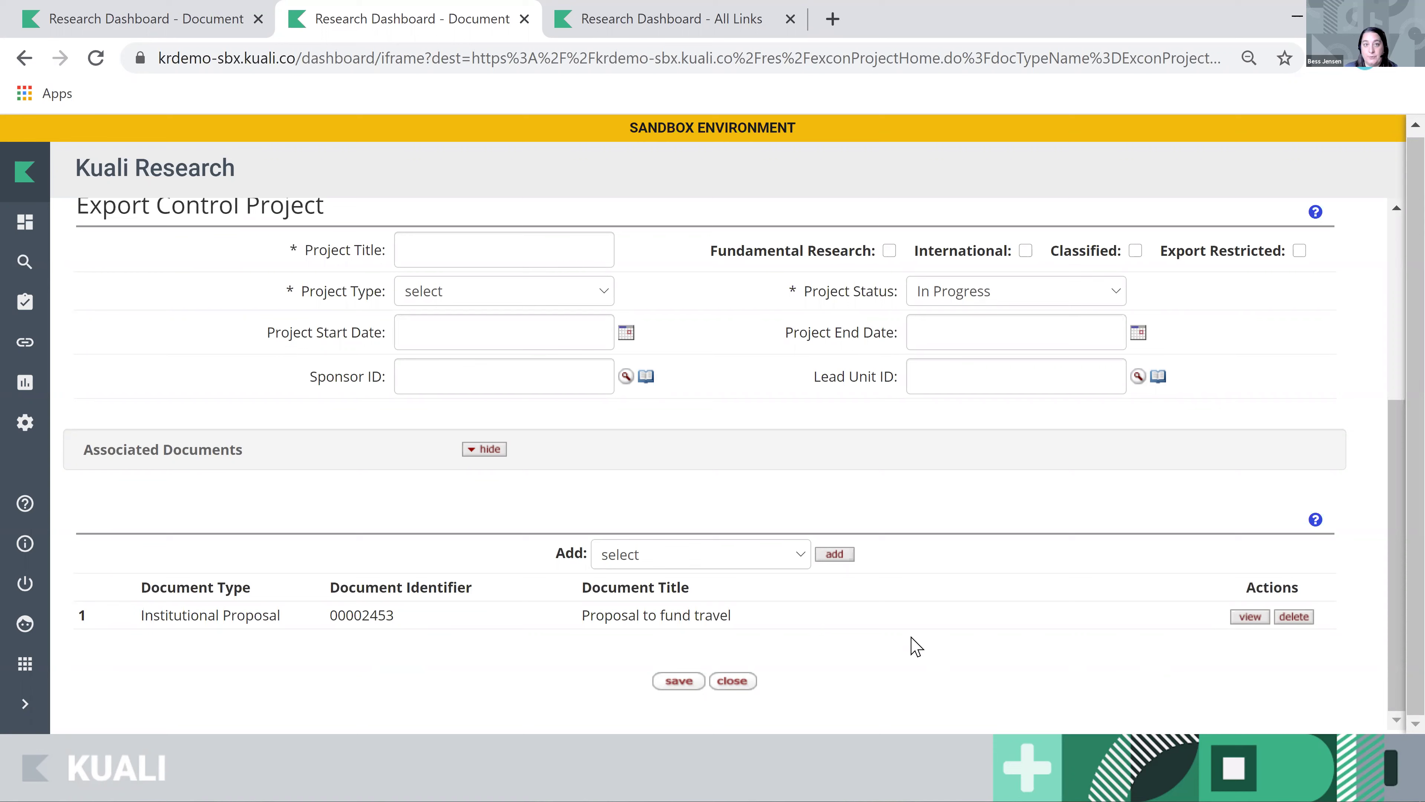
Switch to the saved export control project A Trip to X and review its details and project type options.
{"action": "left_click", "coordinate": [140, 22]}
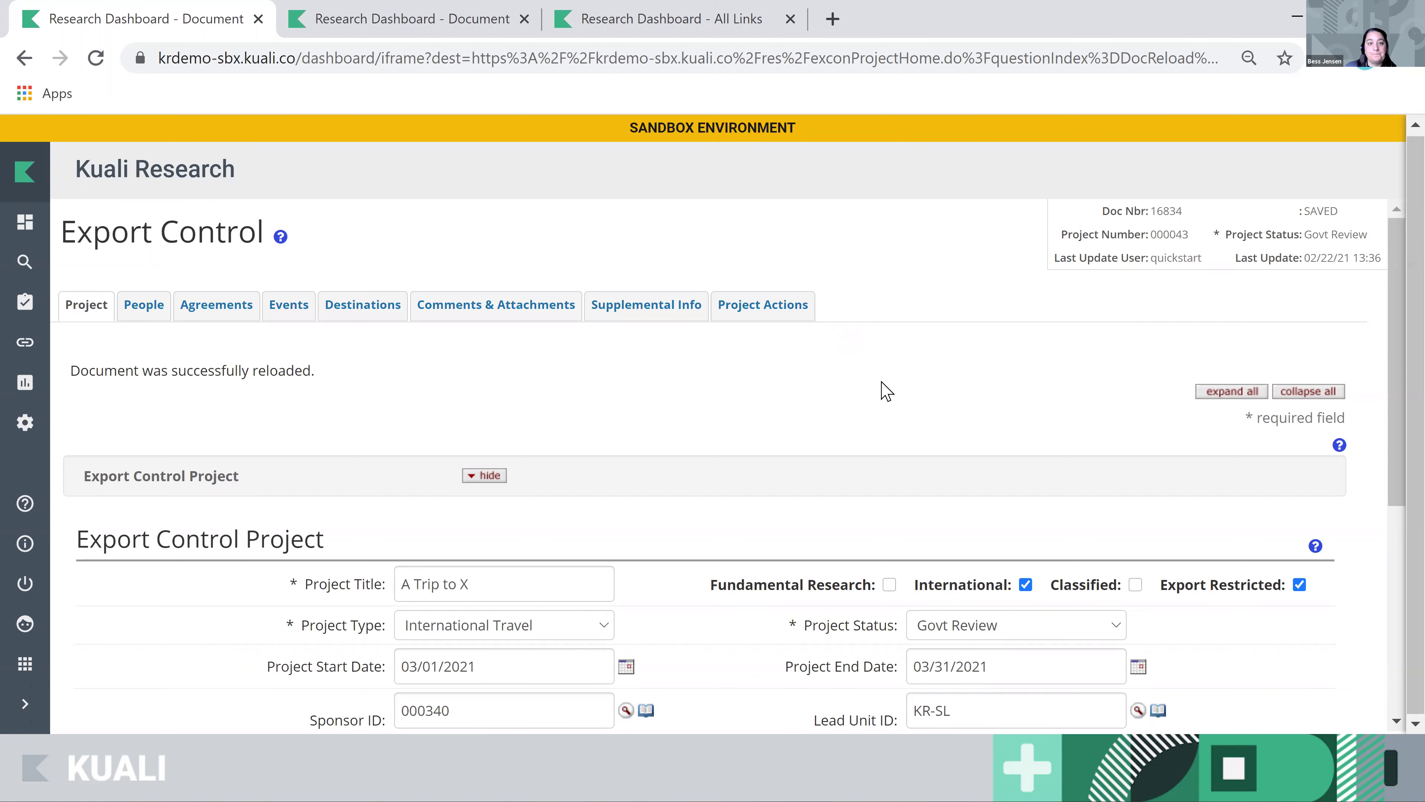
{"action": "scroll", "coordinate": [888, 396], "scroll_direction": "down", "scroll_amount": 2}
{"action": "scroll", "coordinate": [888, 396], "scroll_direction": "down", "scroll_amount": 2}
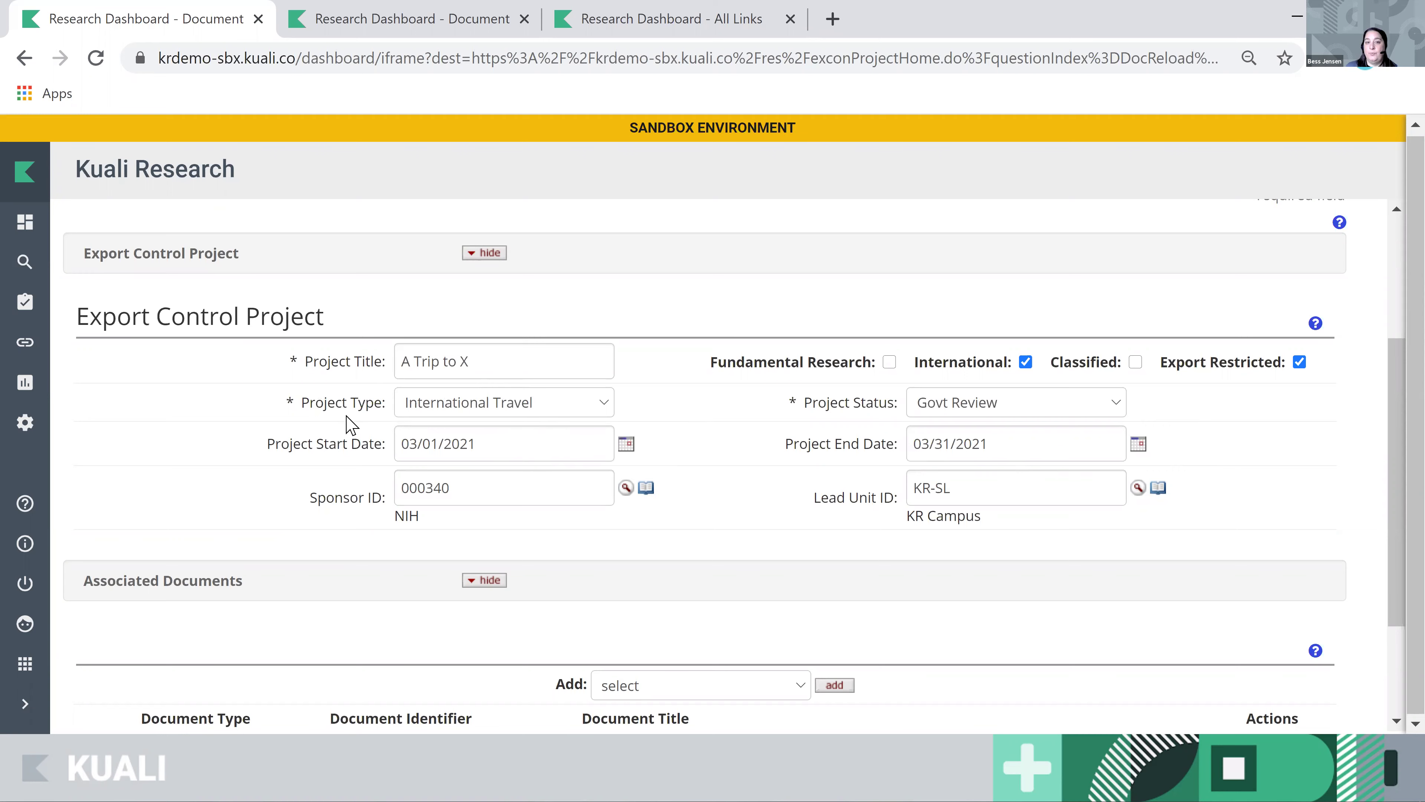
{"action": "left_click", "coordinate": [604, 404]}
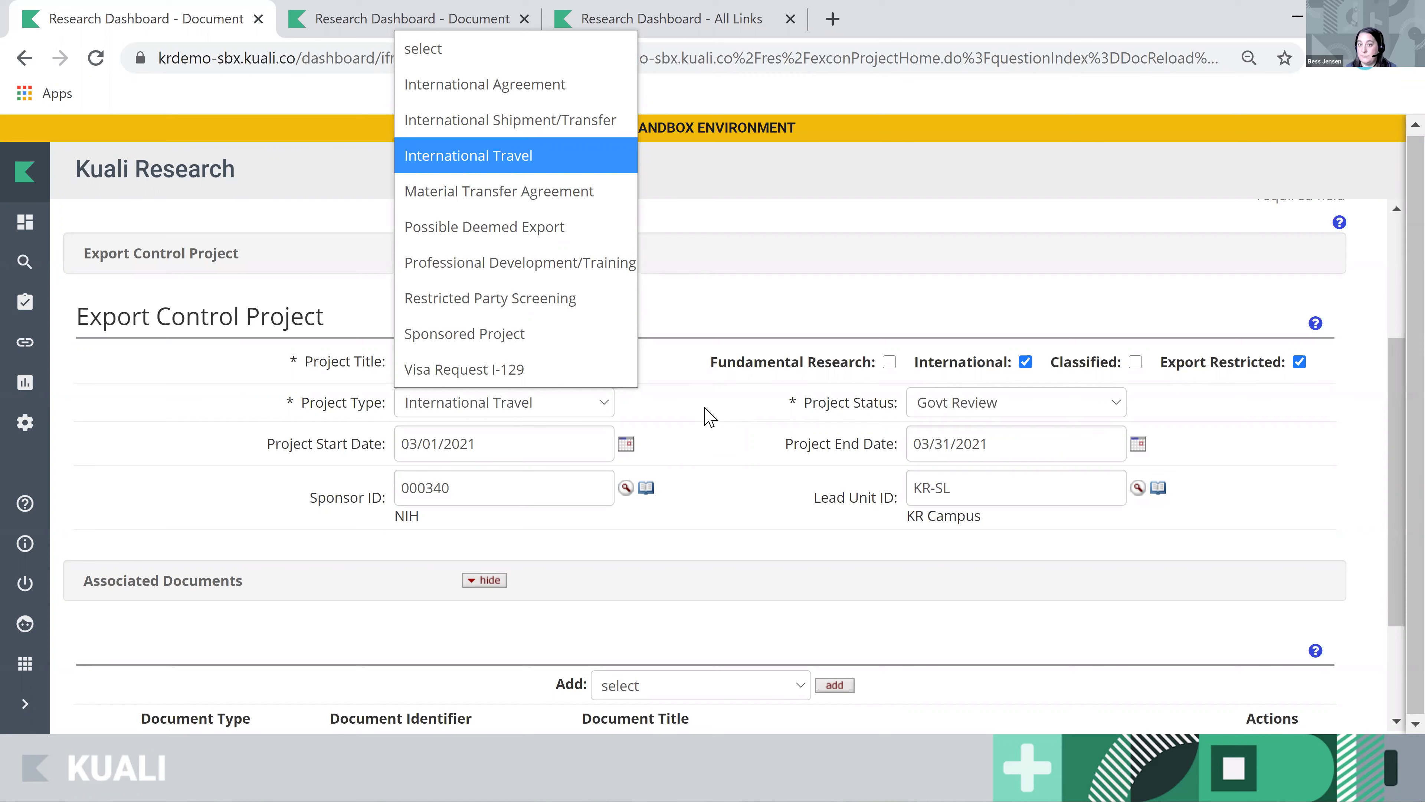
{"action": "left_click", "coordinate": [736, 521]}
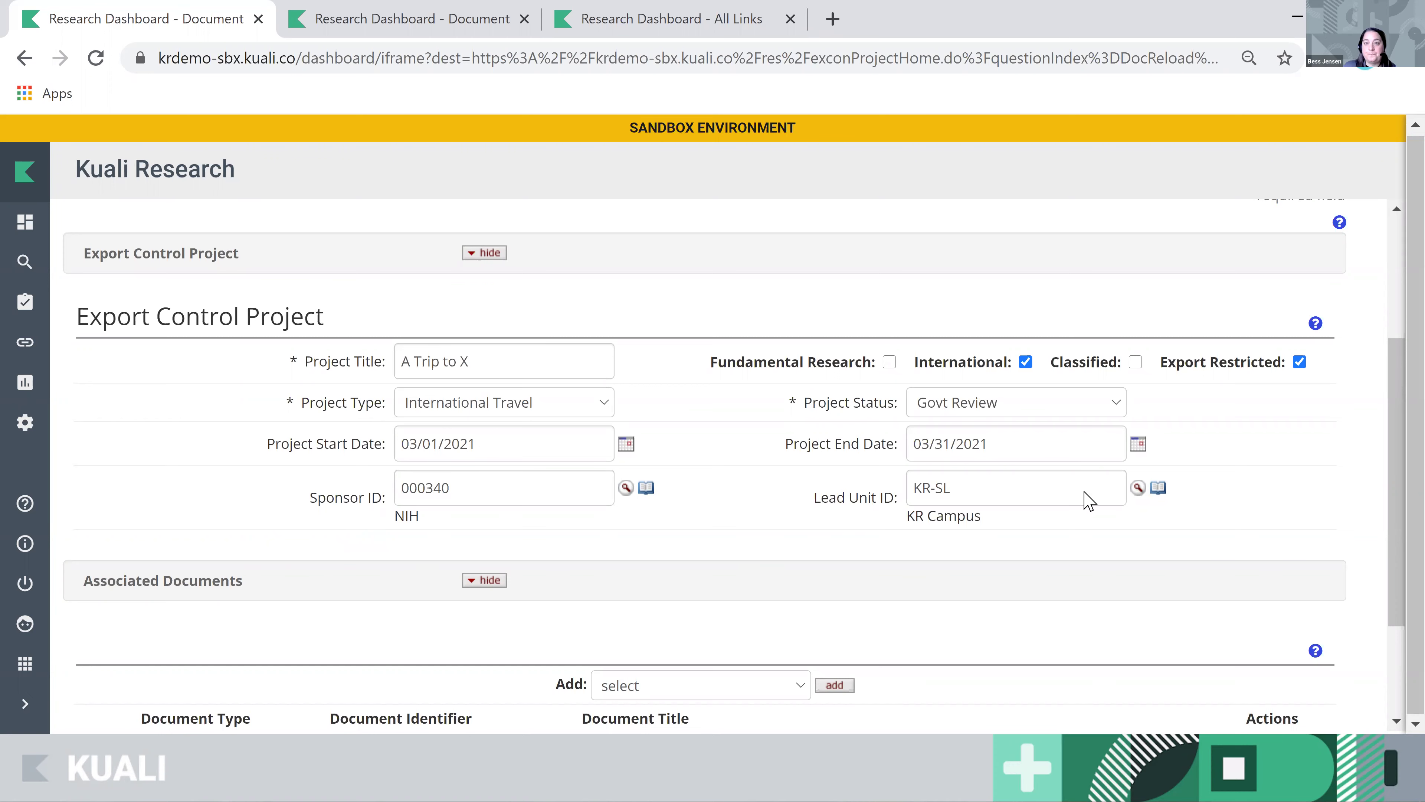
Review the project's associated documents and the document types available for linking.
{"action": "left_click_drag", "start_coordinate": [1394, 459], "coordinate": [1391, 538]}
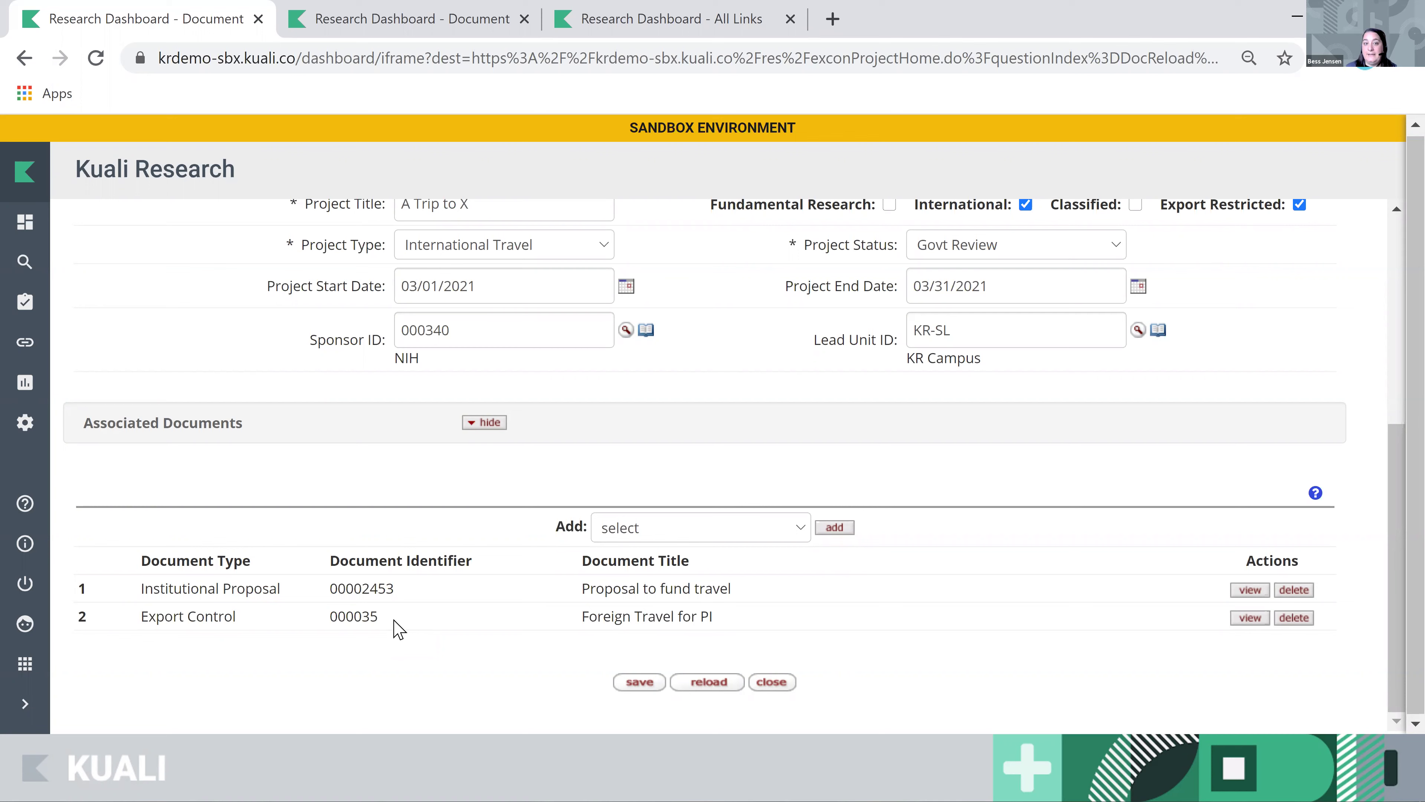
{"action": "left_click", "coordinate": [801, 530]}
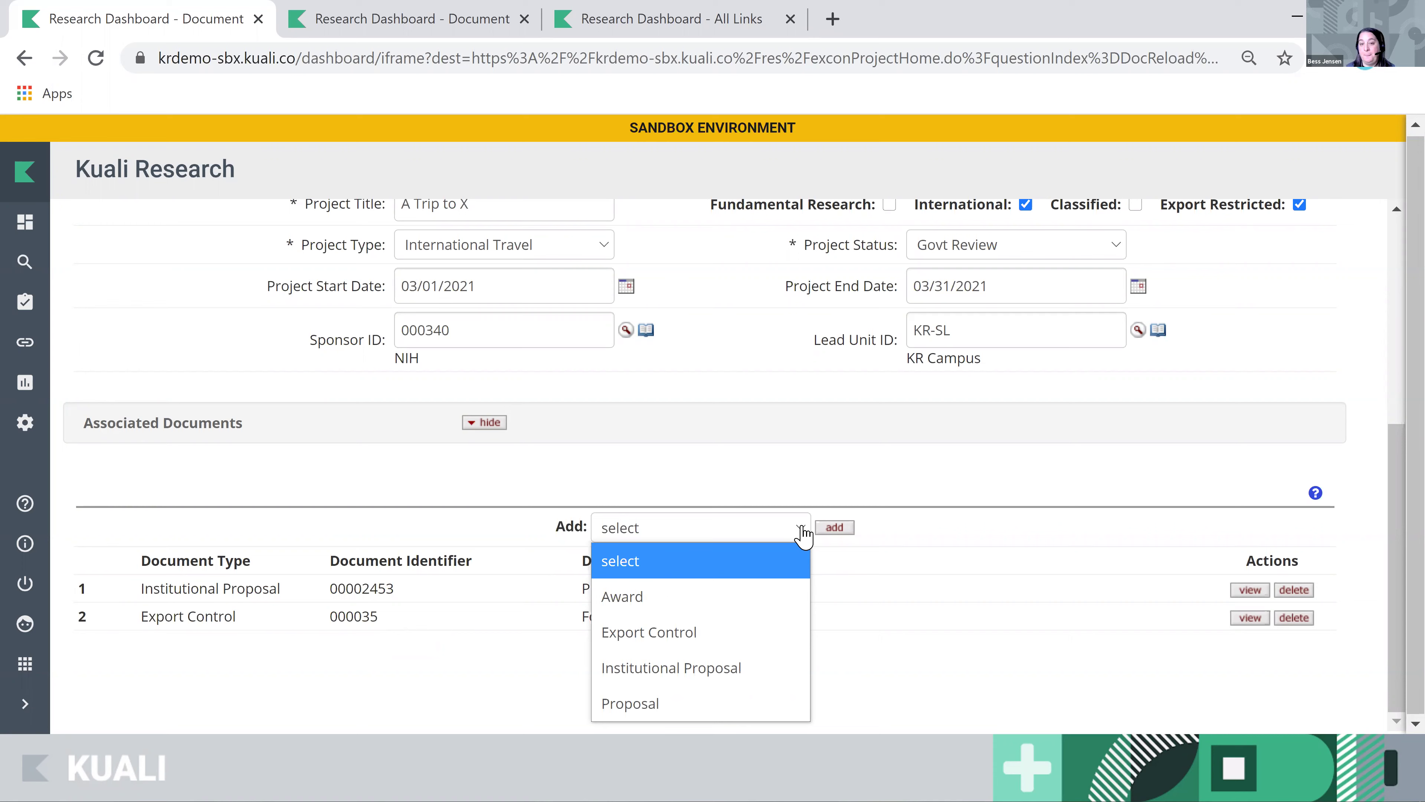
{"action": "left_click", "coordinate": [929, 678]}
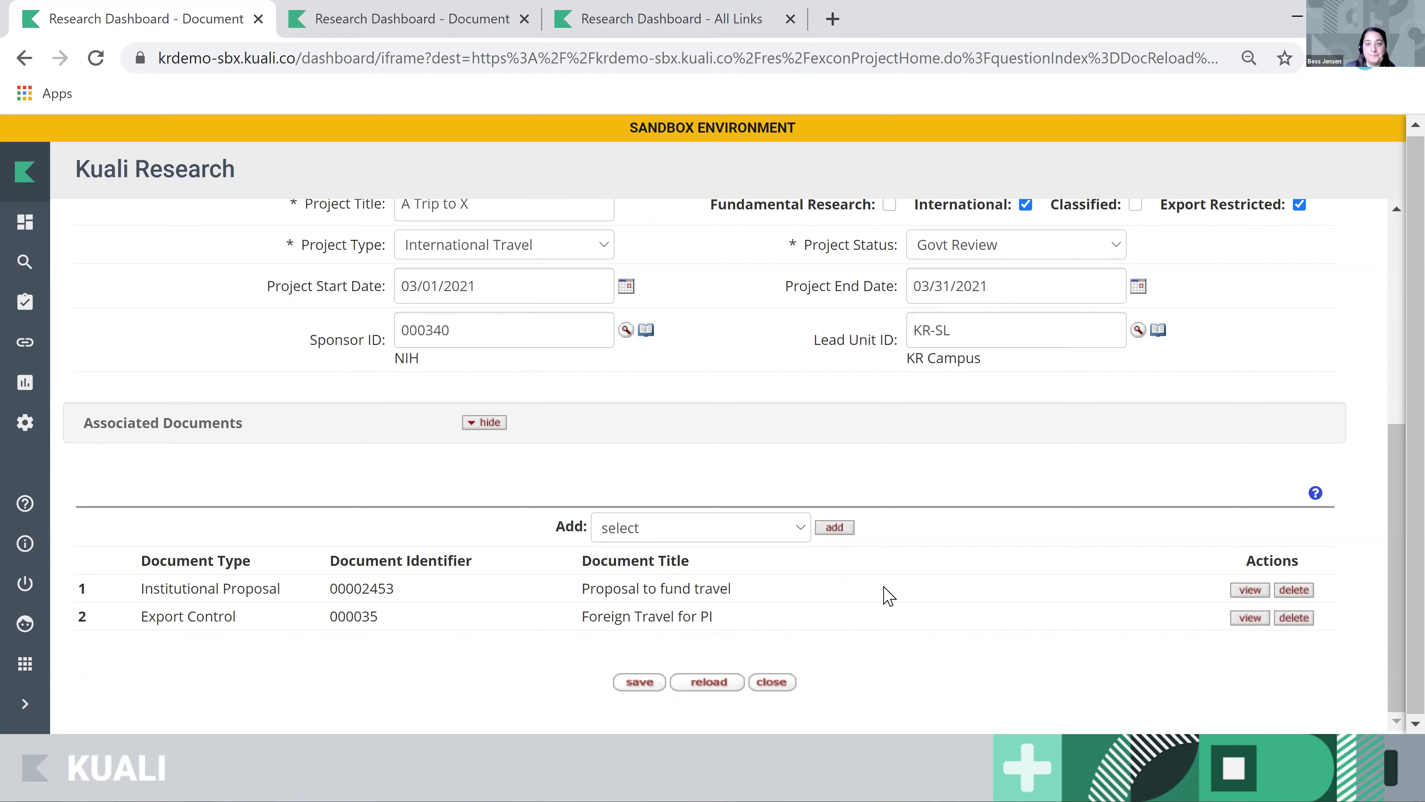
Open the project's People page and examine the project person, the unit contacts and the contact type options.
{"action": "scroll", "coordinate": [1027, 563], "scroll_direction": "up", "scroll_amount": 6}
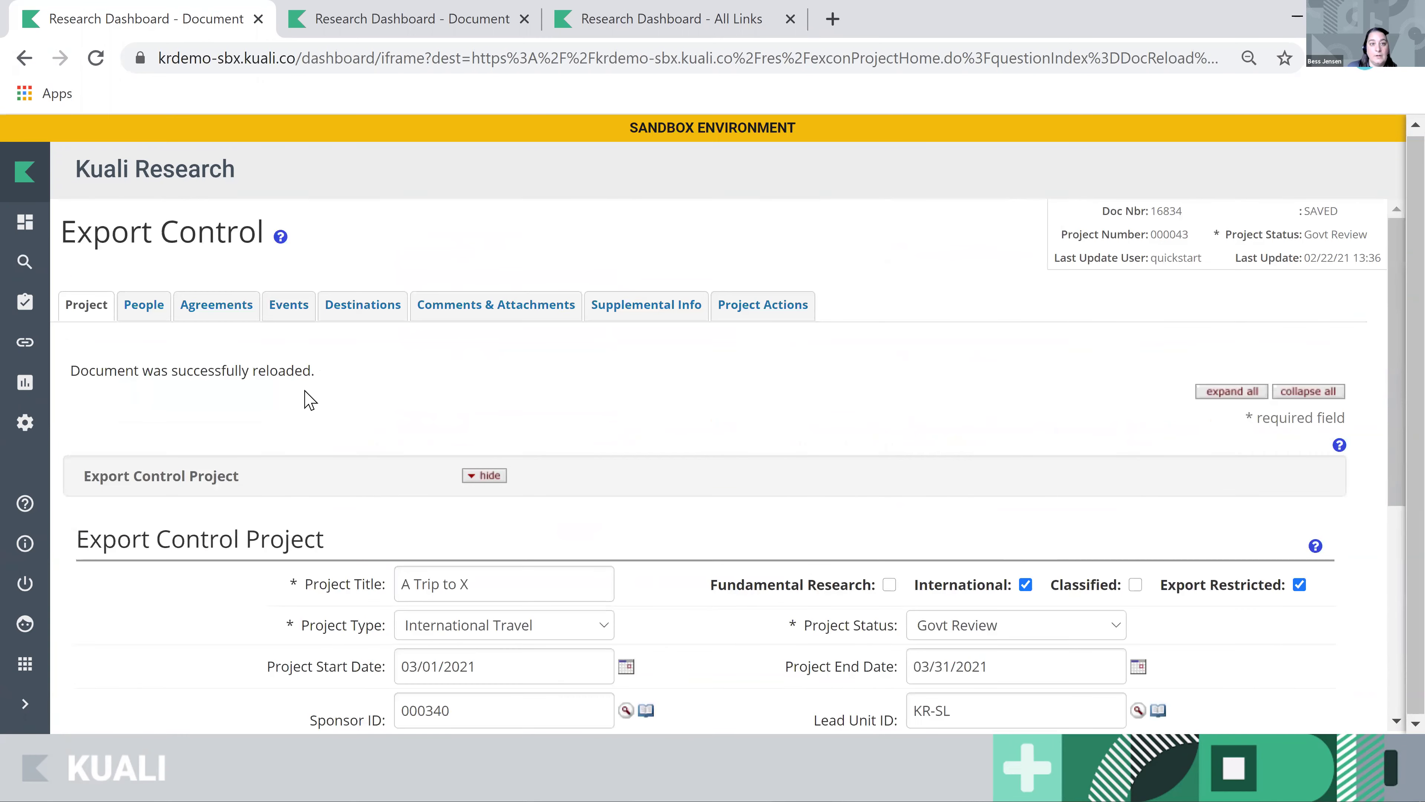
{"action": "left_click", "coordinate": [144, 308]}
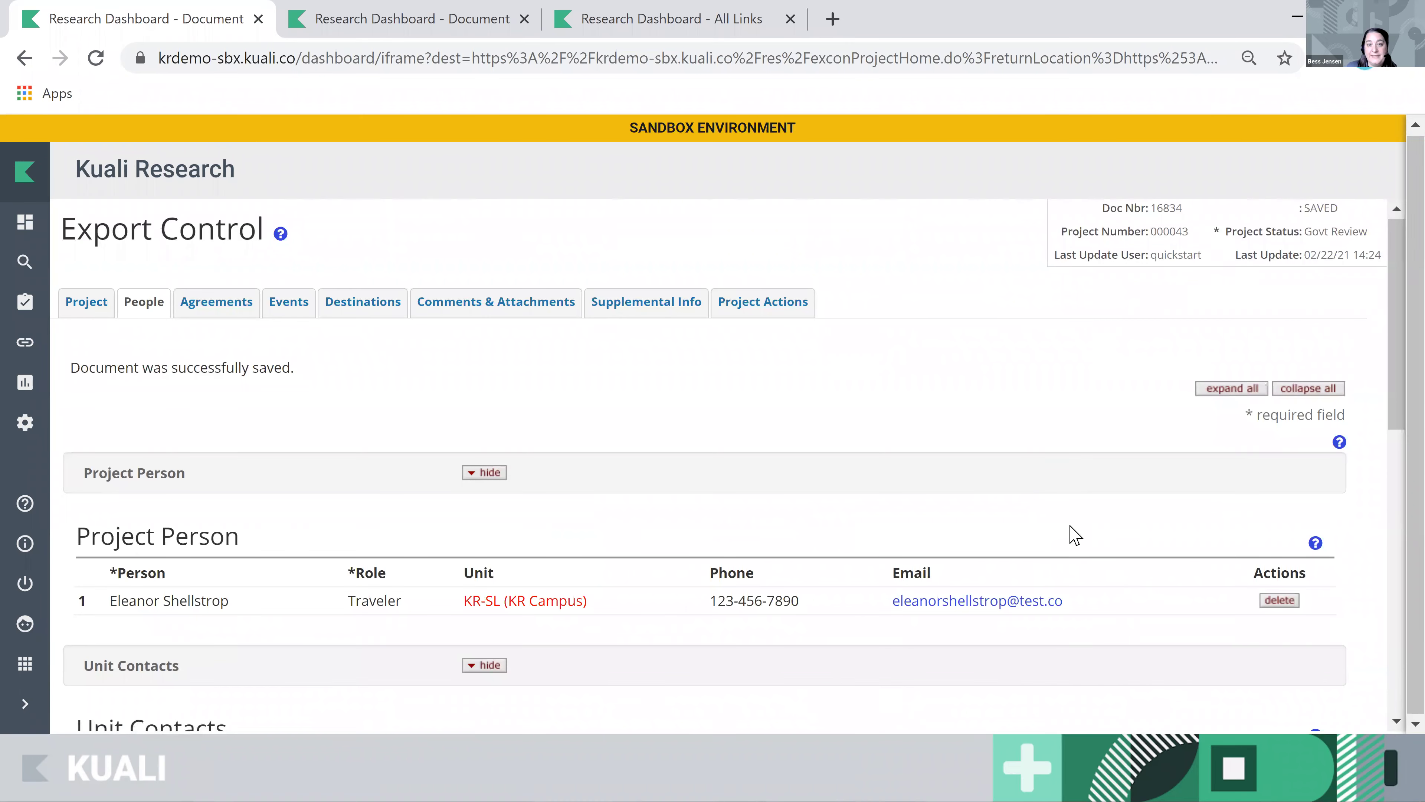
{"action": "scroll", "coordinate": [1115, 589], "scroll_direction": "down", "scroll_amount": 2}
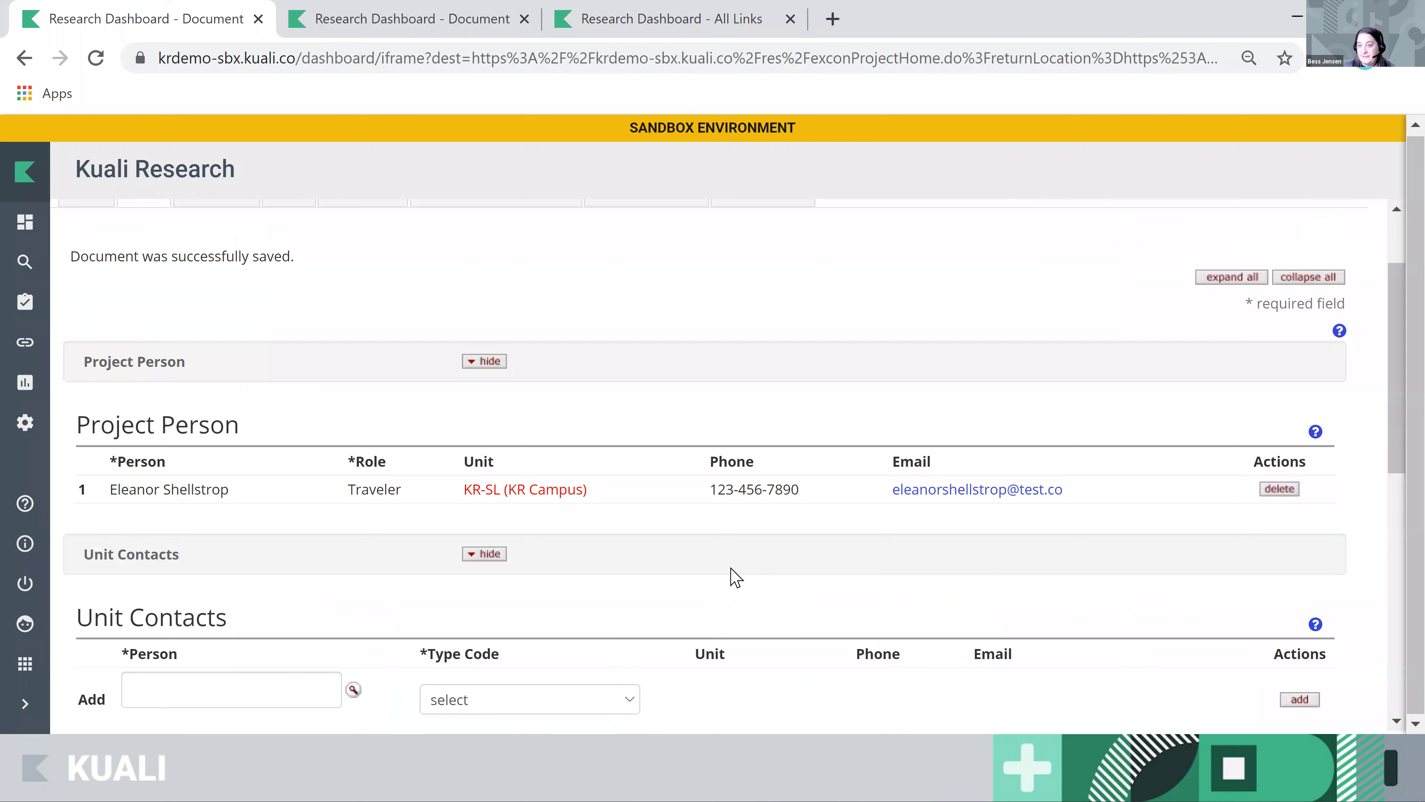
{"action": "scroll", "coordinate": [735, 579], "scroll_direction": "down", "scroll_amount": 2}
{"action": "scroll", "coordinate": [735, 578], "scroll_direction": "up", "scroll_amount": 2}
{"action": "scroll", "coordinate": [639, 614], "scroll_direction": "down", "scroll_amount": 2}
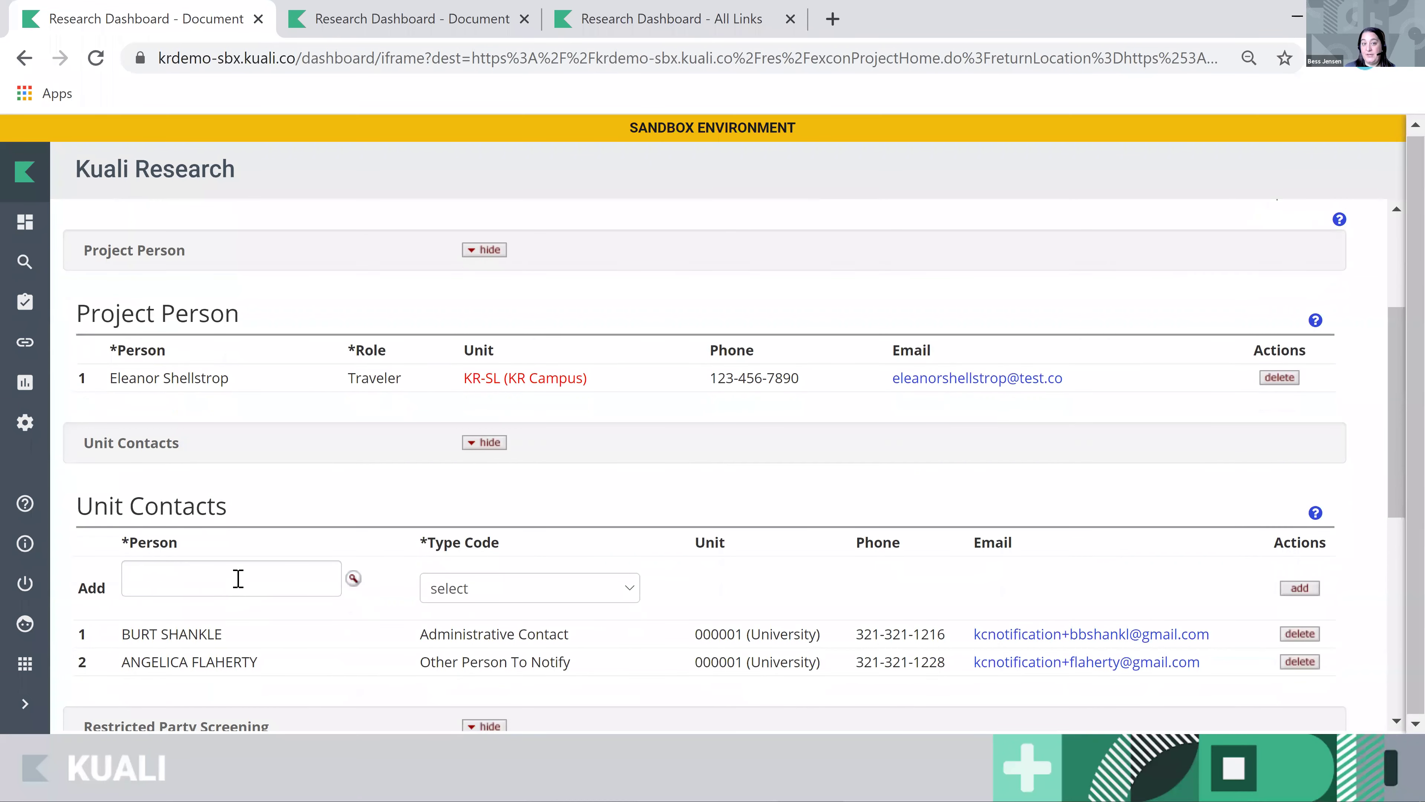
{"action": "left_click", "coordinate": [525, 587]}
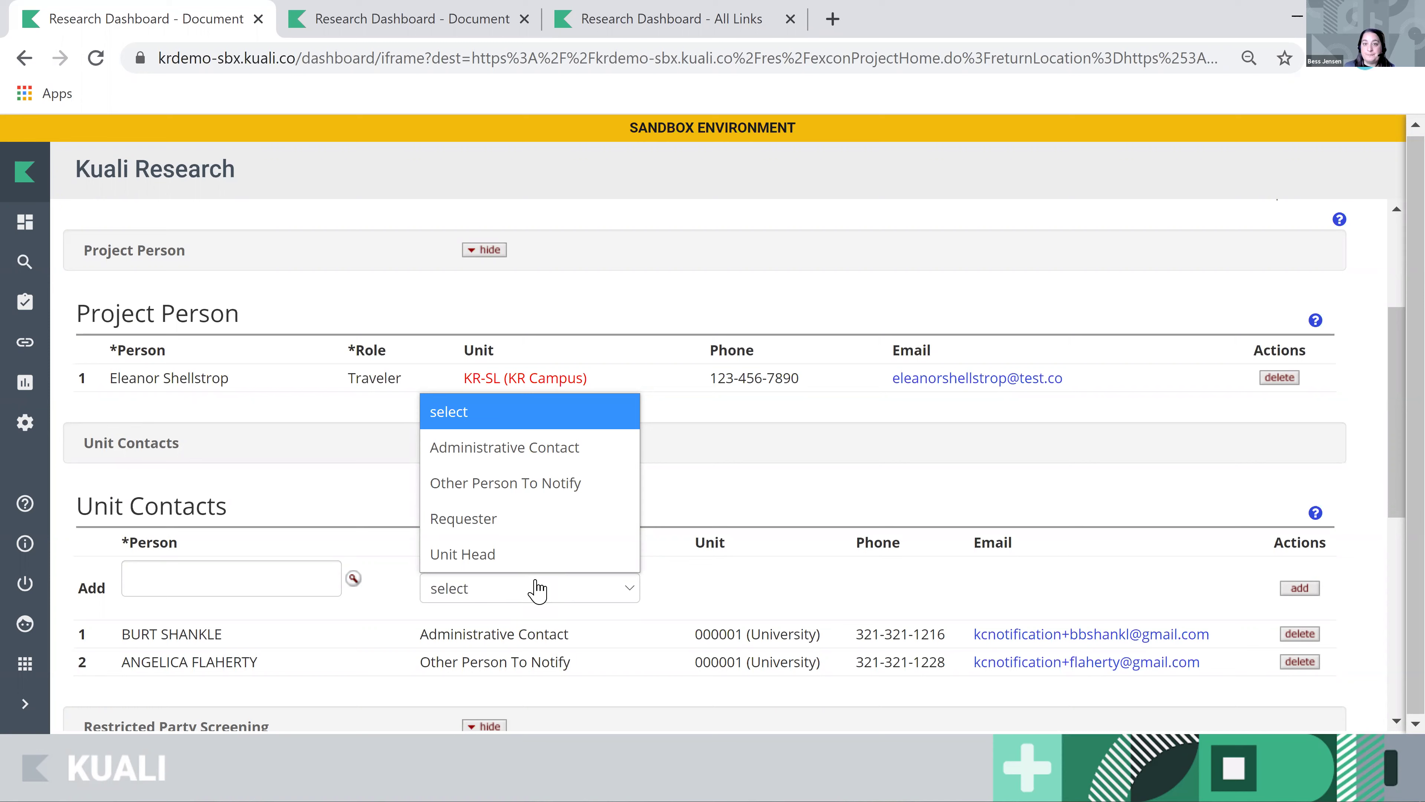
{"action": "left_click", "coordinate": [783, 594]}
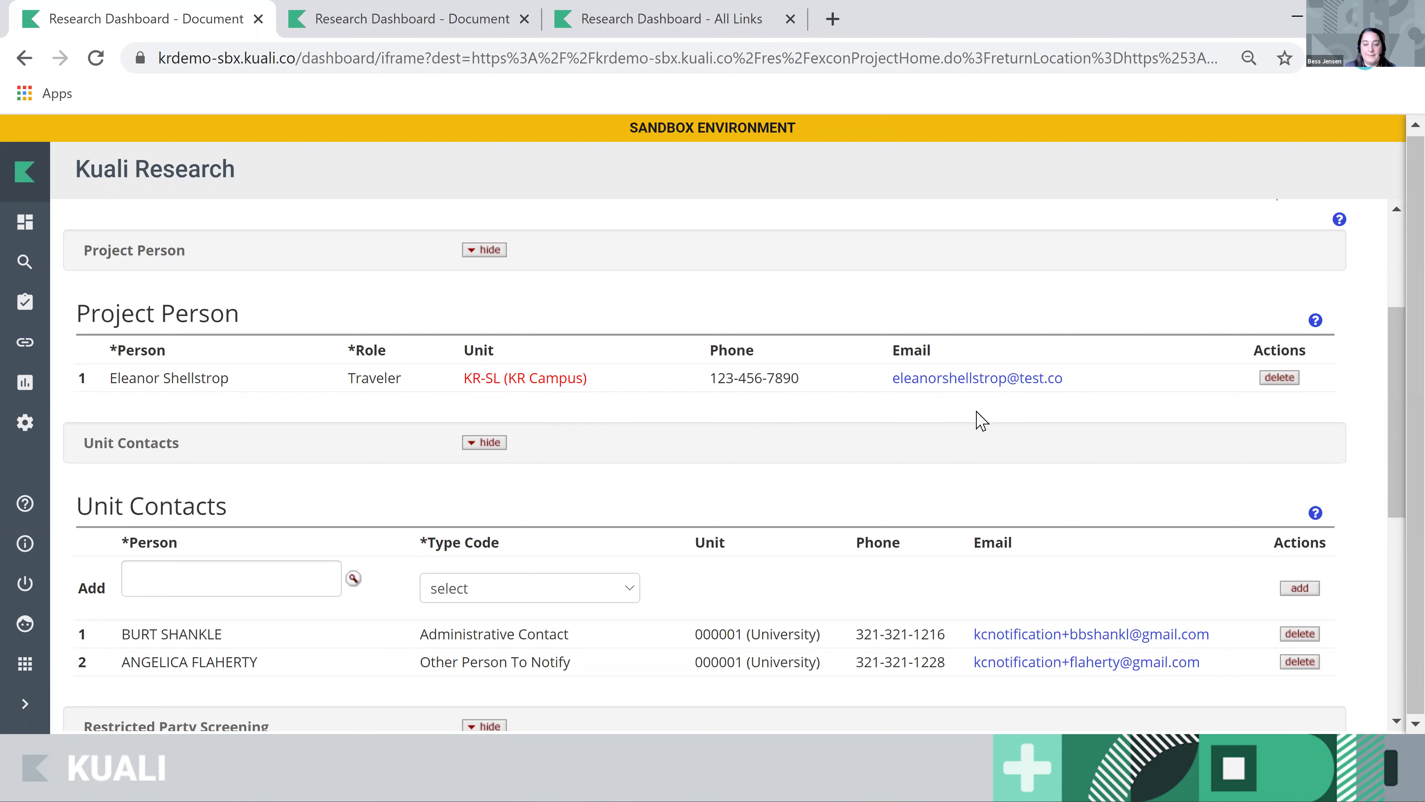
Open the person/company information under Restricted Party Screening for editing.
{"action": "left_click_drag", "start_coordinate": [1395, 449], "coordinate": [1391, 501]}
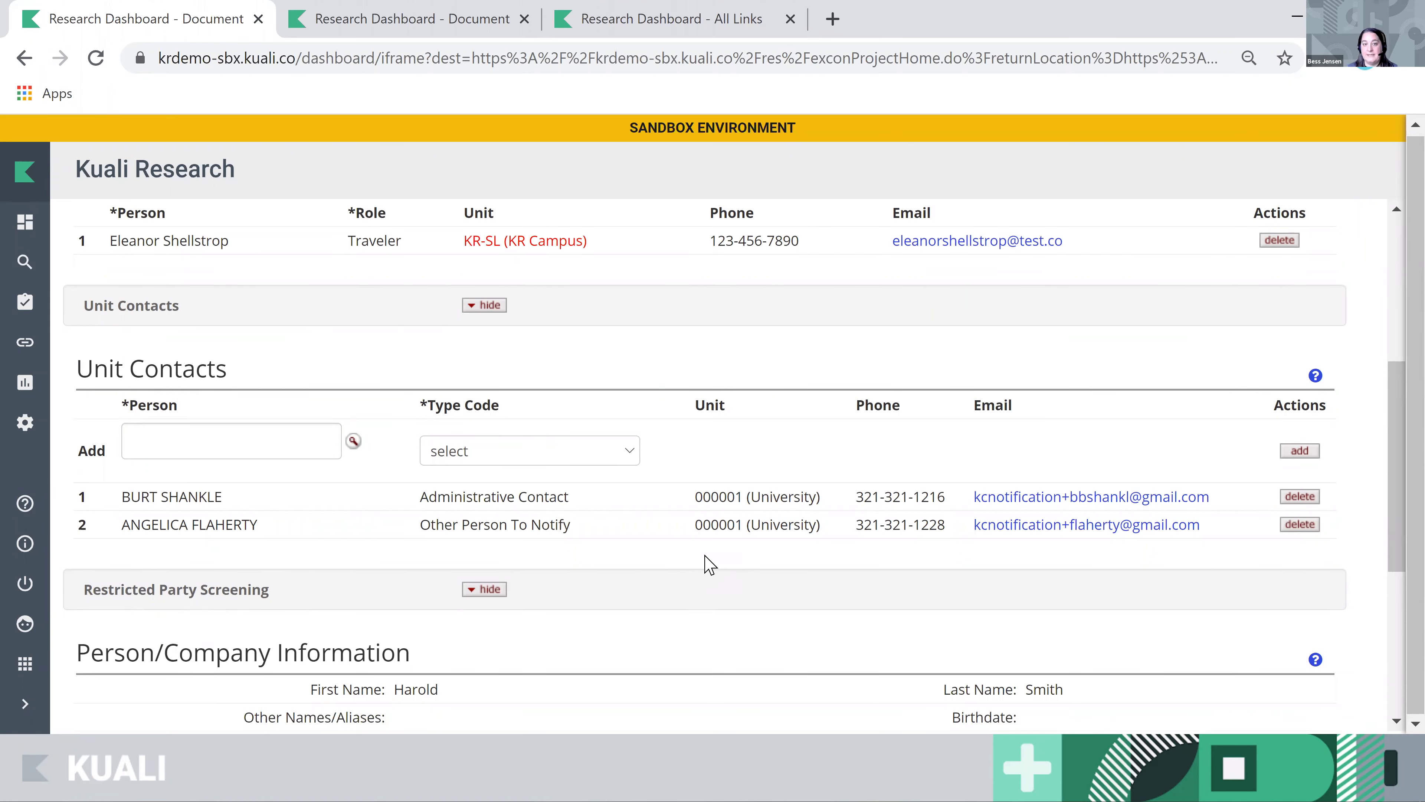
{"action": "scroll", "coordinate": [785, 581], "scroll_direction": "down", "scroll_amount": 1}
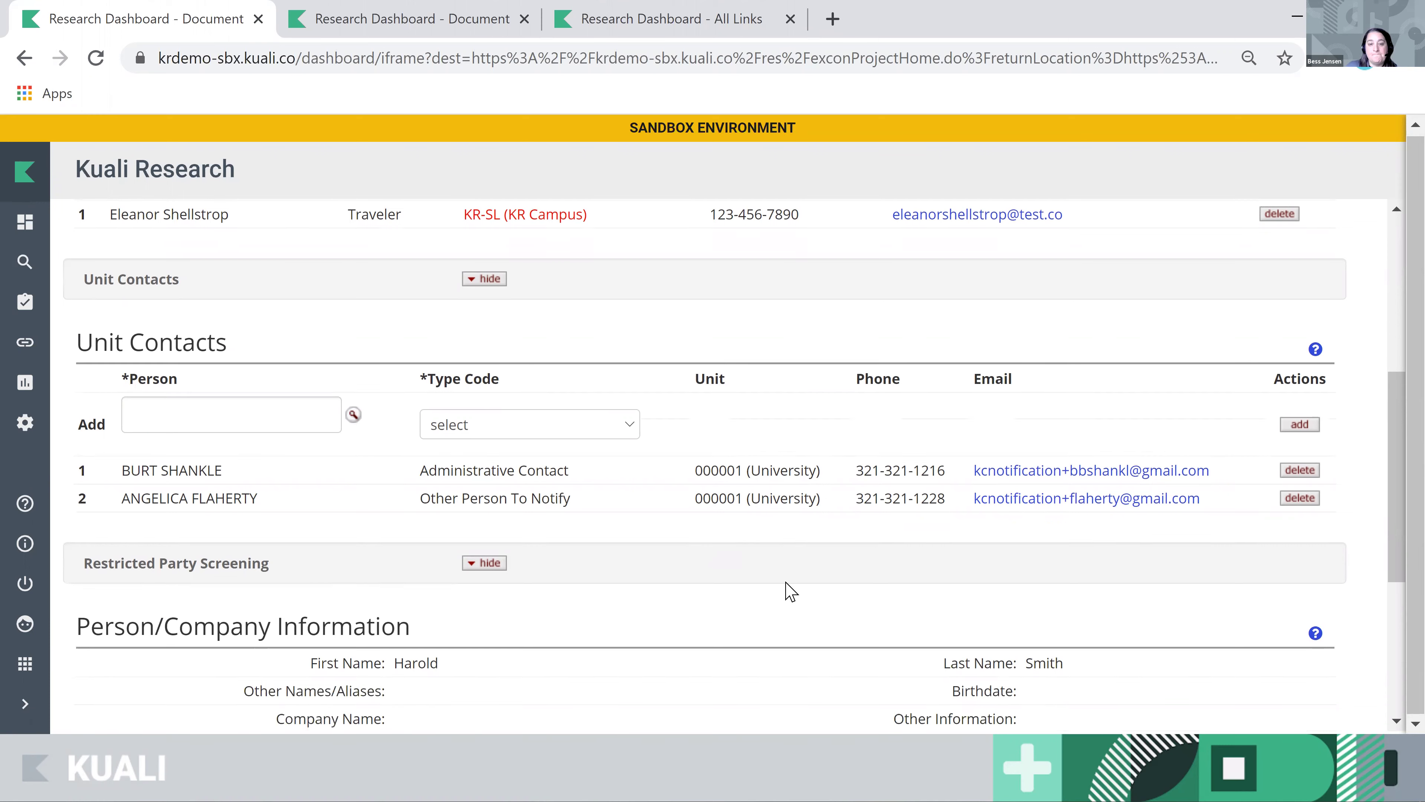
{"action": "scroll", "coordinate": [792, 589], "scroll_direction": "down", "scroll_amount": 5}
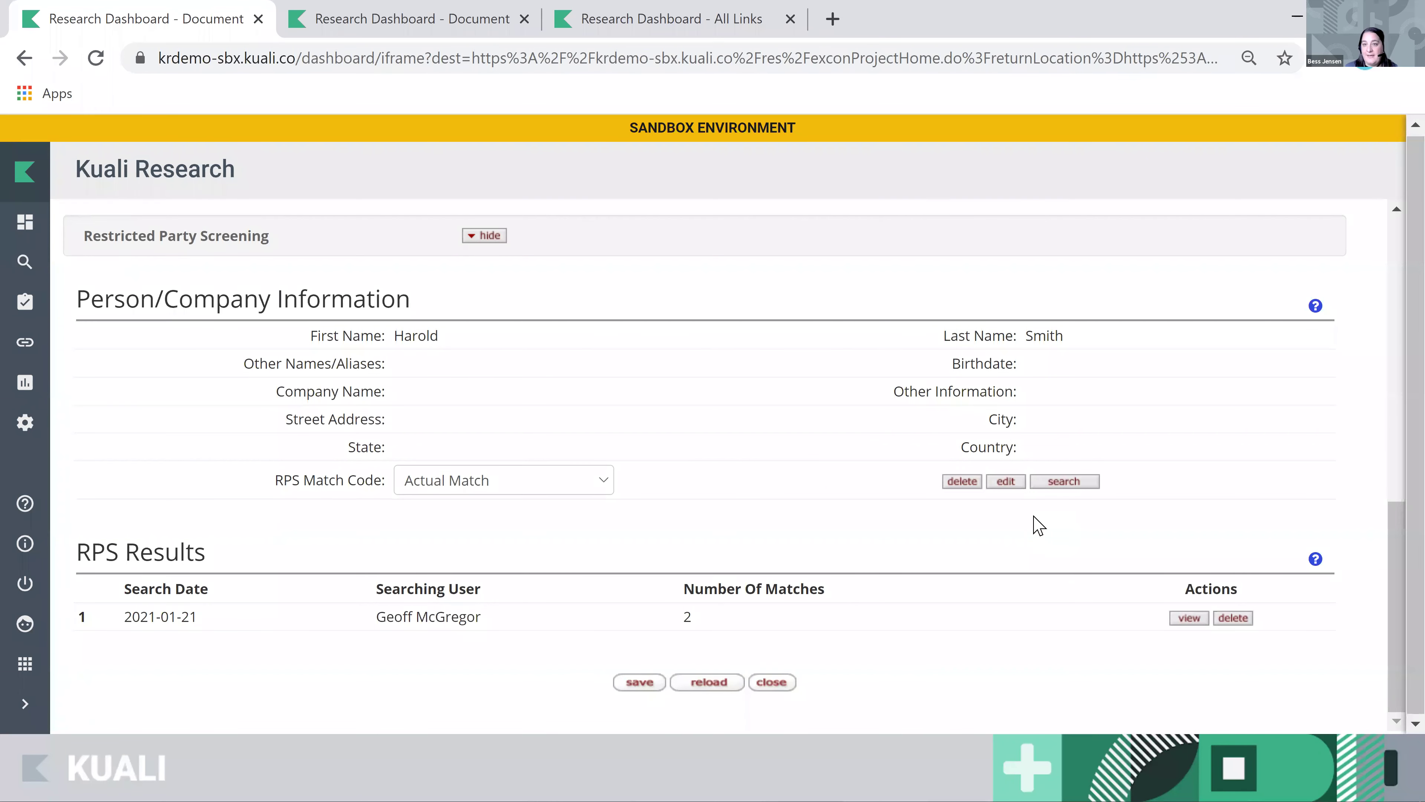
{"action": "left_click", "coordinate": [1009, 482]}
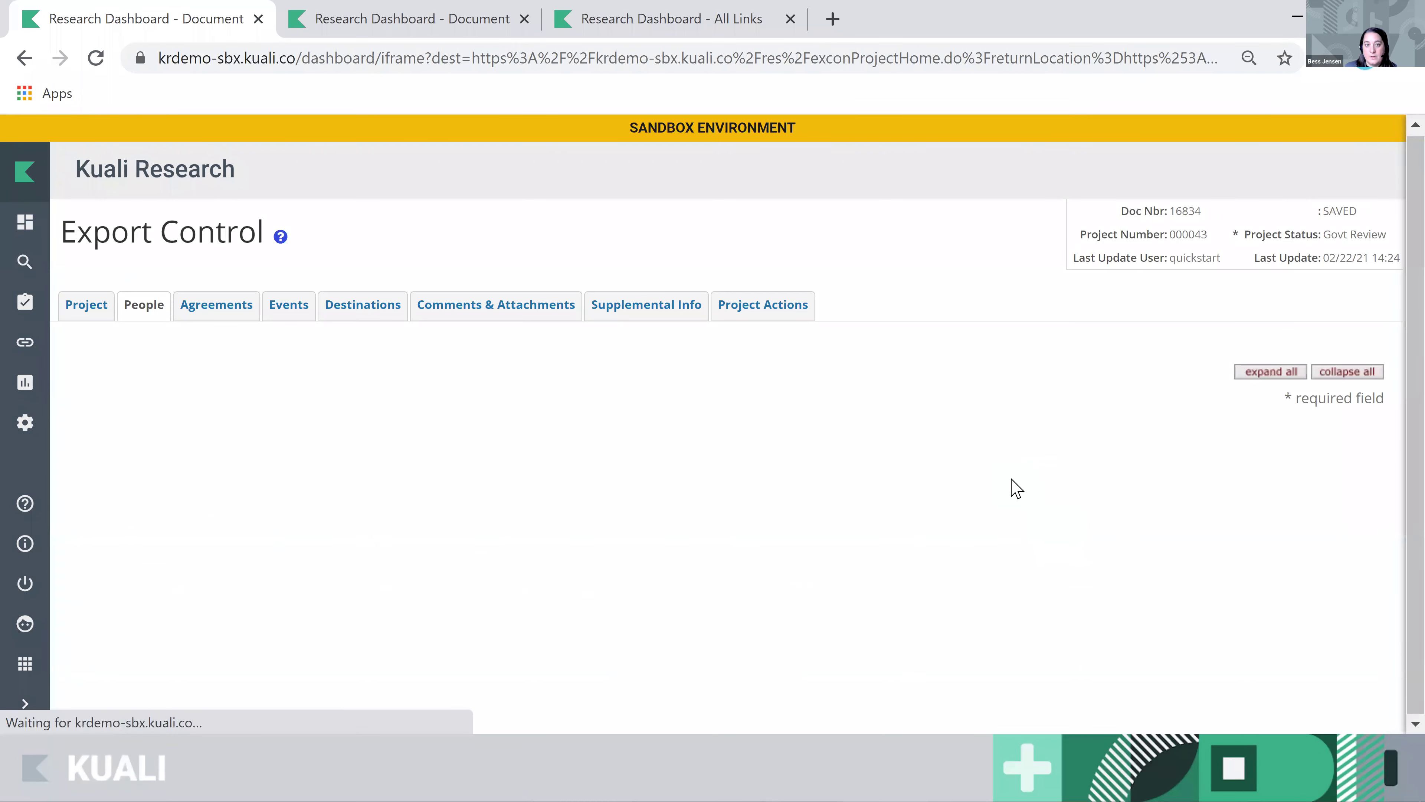
Collapse the Unit Contacts and Project Person sections and add the restricted party screening entry with its existing details.
{"action": "scroll", "coordinate": [1130, 627], "scroll_direction": "down", "scroll_amount": 10}
{"action": "scroll", "coordinate": [500, 501], "scroll_direction": "up", "scroll_amount": 3}
{"action": "scroll", "coordinate": [539, 312], "scroll_direction": "up", "scroll_amount": 2}
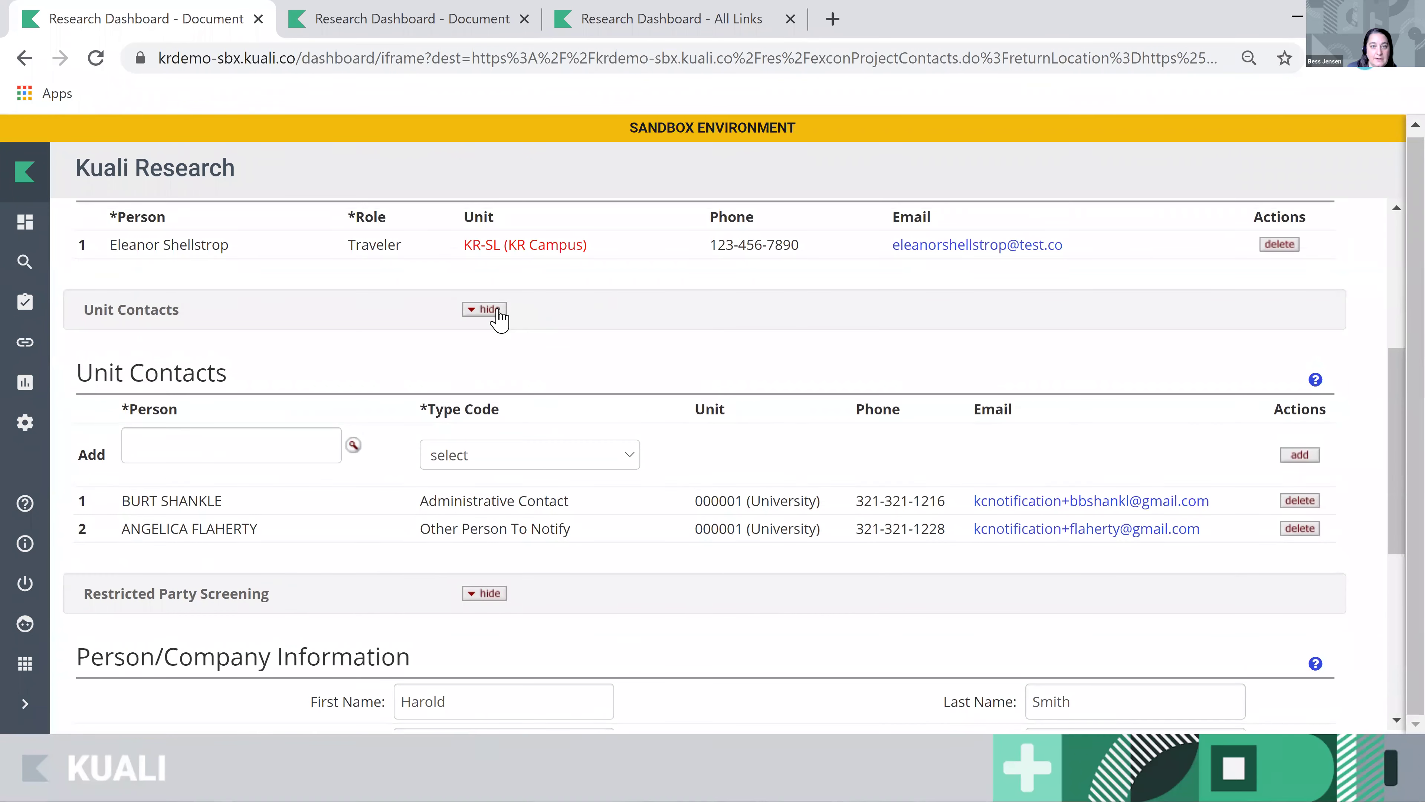
{"action": "left_click", "coordinate": [498, 309]}
{"action": "left_click", "coordinate": [494, 227]}
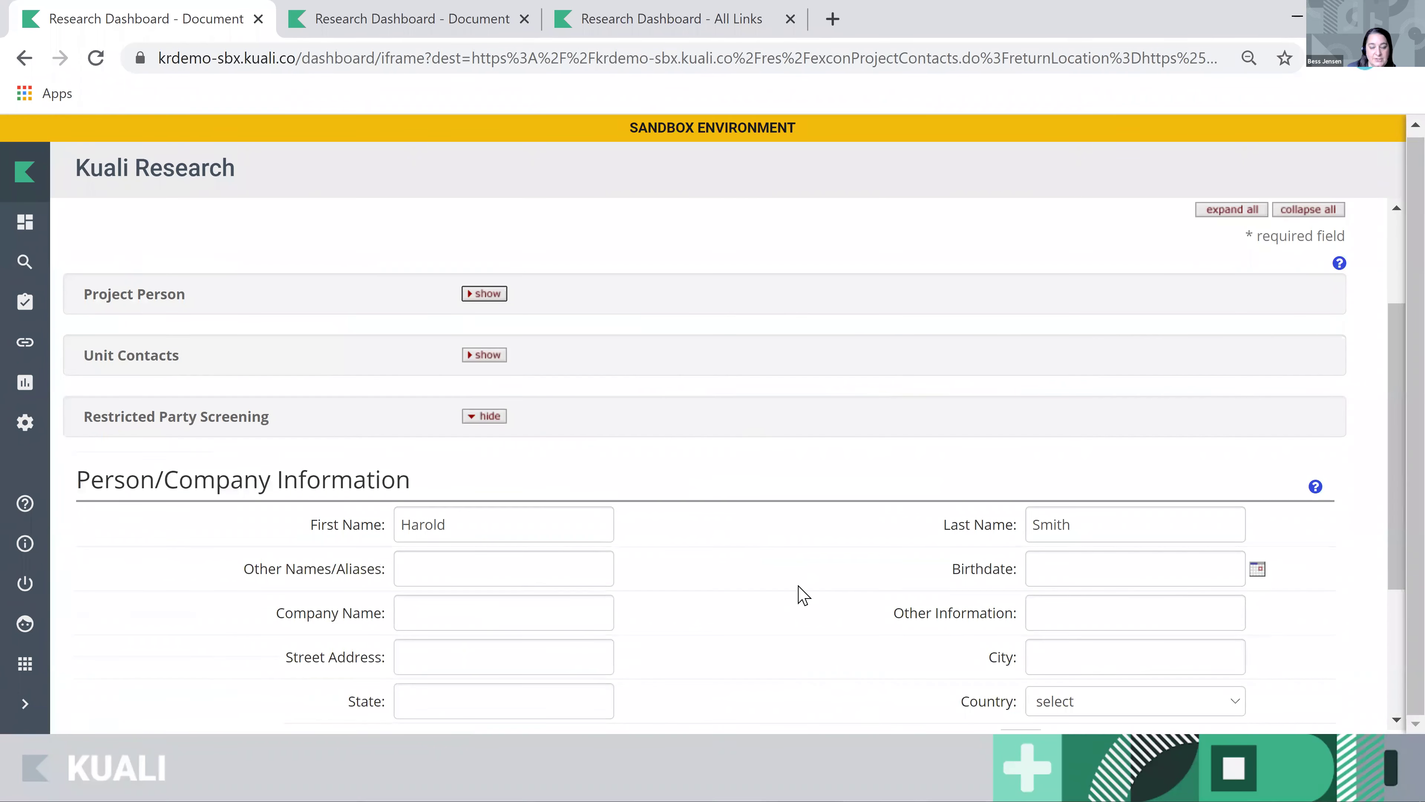
{"action": "scroll", "coordinate": [804, 595], "scroll_direction": "down", "scroll_amount": 4}
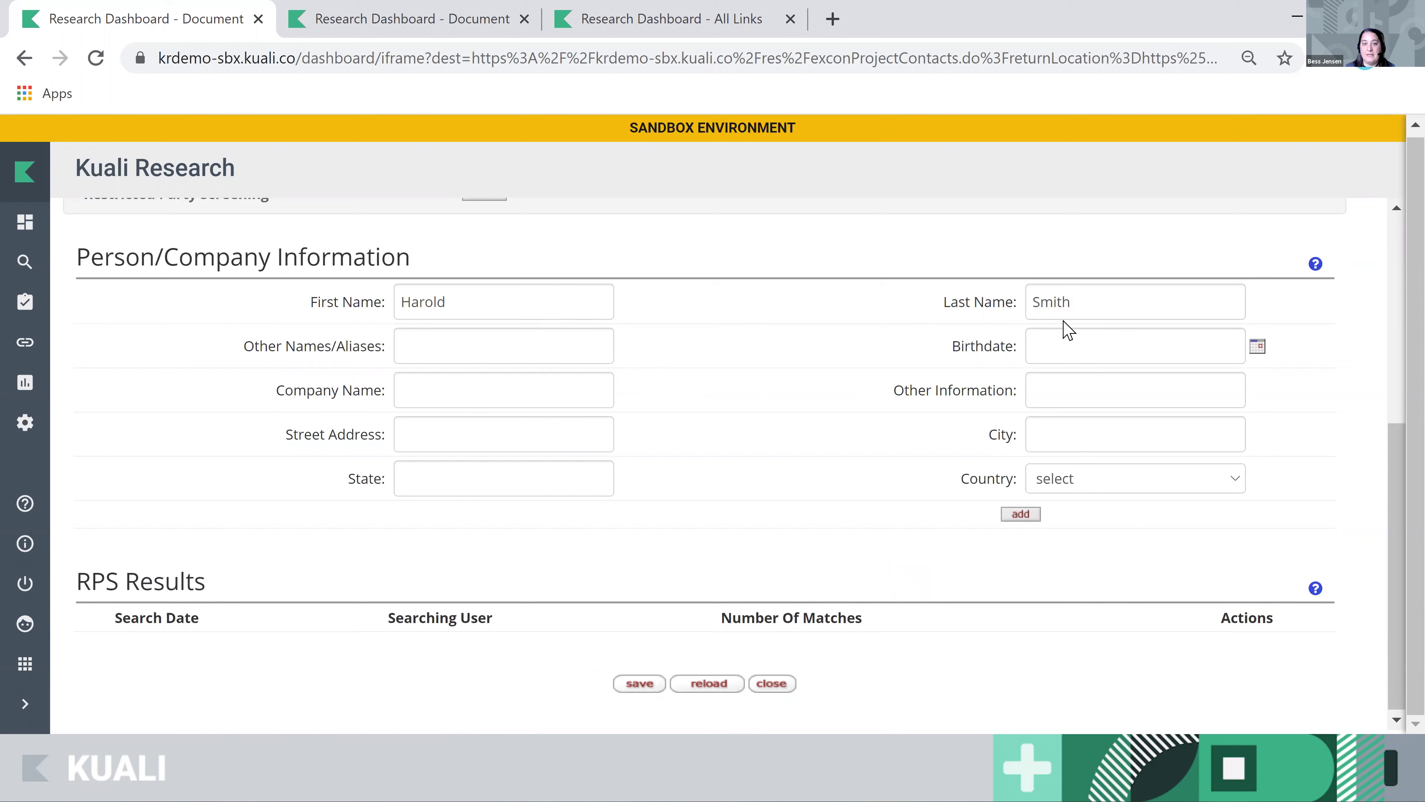
{"action": "left_click", "coordinate": [1023, 514]}
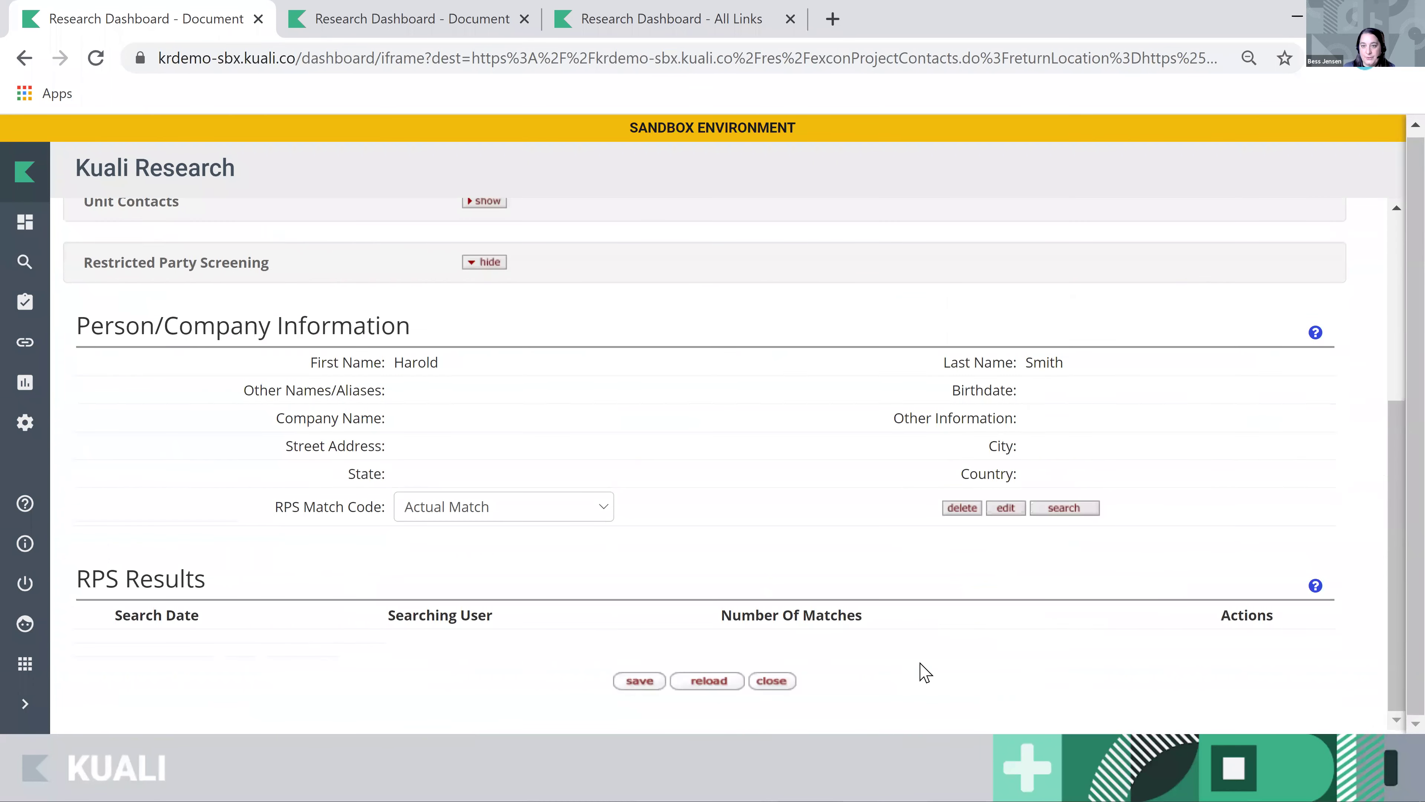
Run the restricted party screening search for the listed person, examine the screening results record, and return to the project.
{"action": "left_click", "coordinate": [1077, 507]}
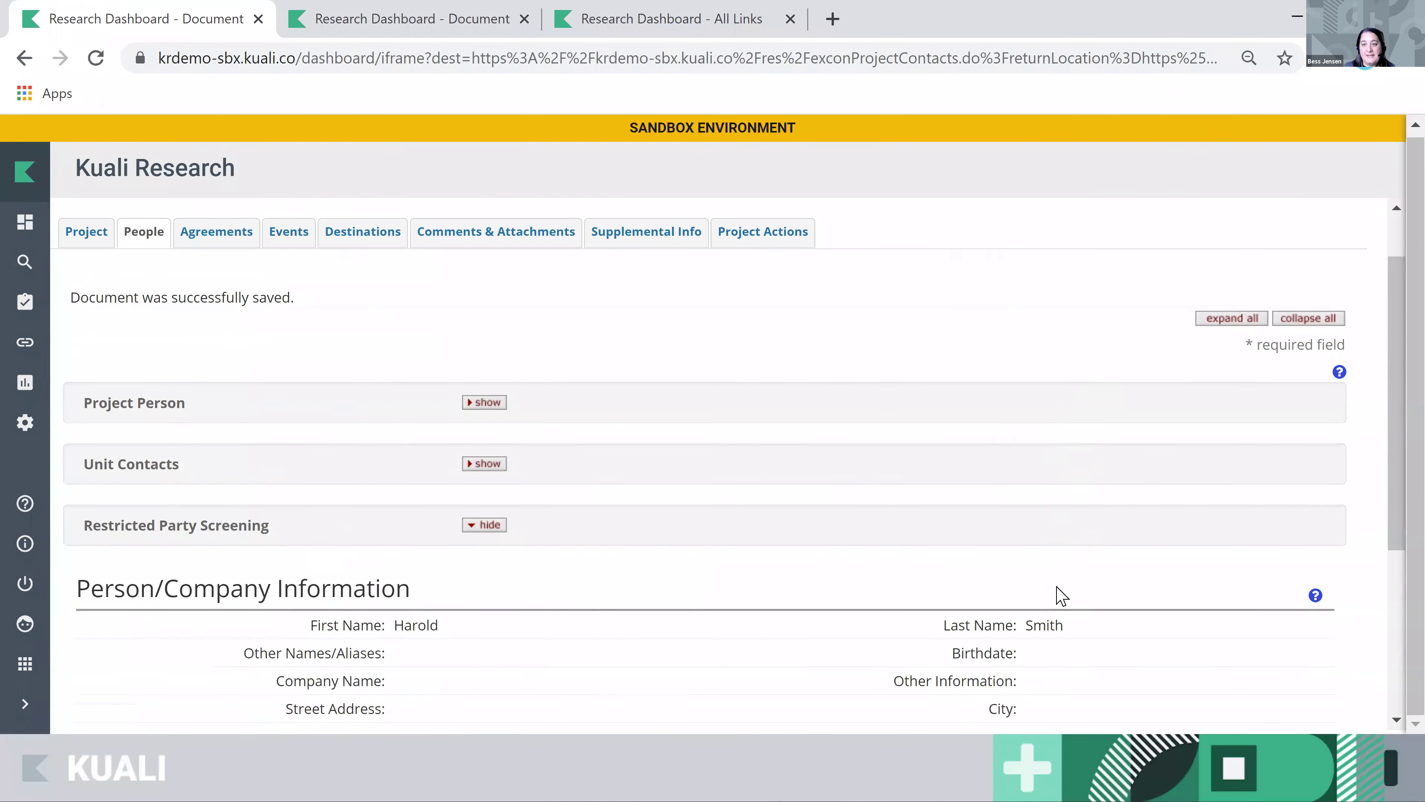
{"action": "scroll", "coordinate": [1060, 595], "scroll_direction": "down", "scroll_amount": 5}
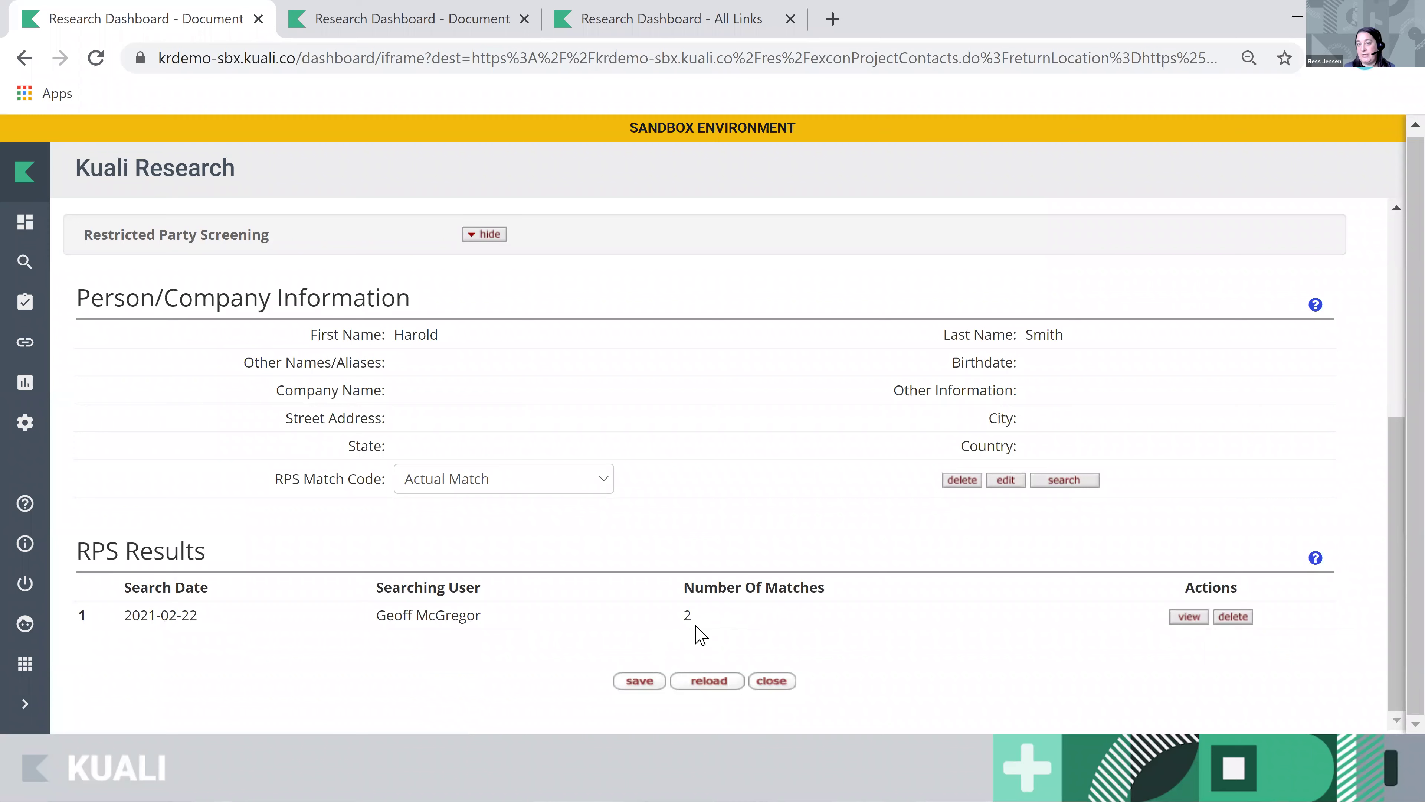
{"action": "left_click", "coordinate": [1185, 616]}
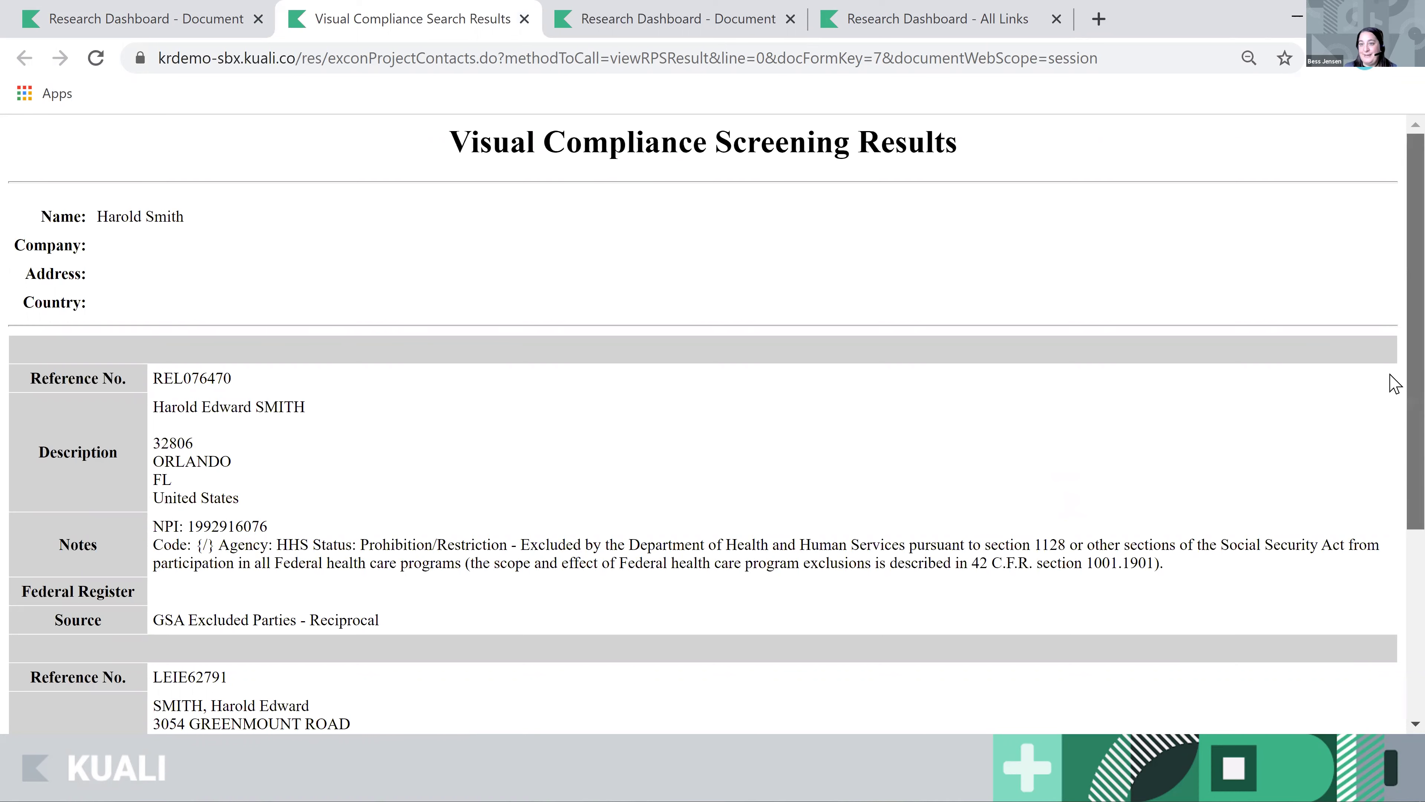
{"action": "scroll", "coordinate": [1395, 553], "scroll_direction": "down", "scroll_amount": 5}
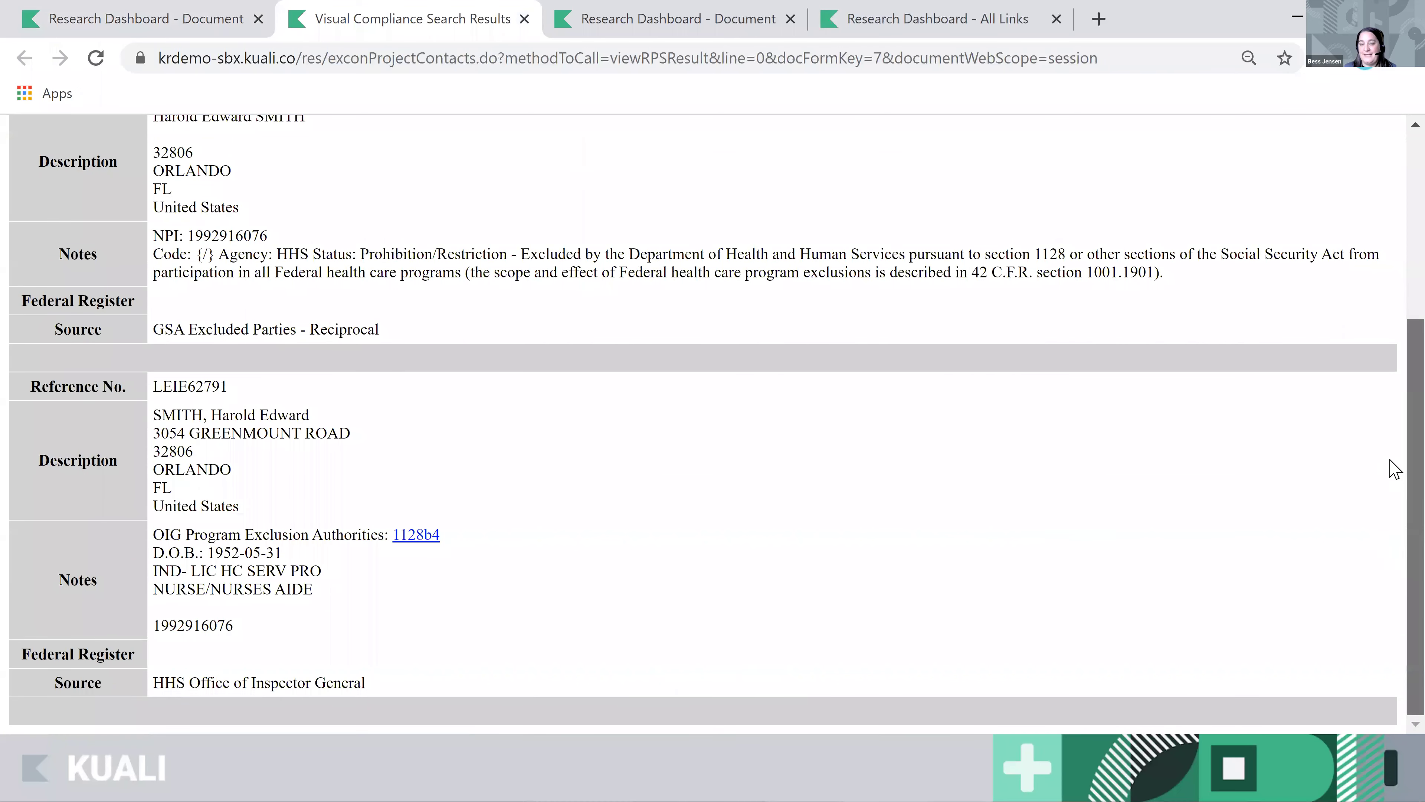
{"action": "scroll", "coordinate": [1390, 460], "scroll_direction": "up", "scroll_amount": 2}
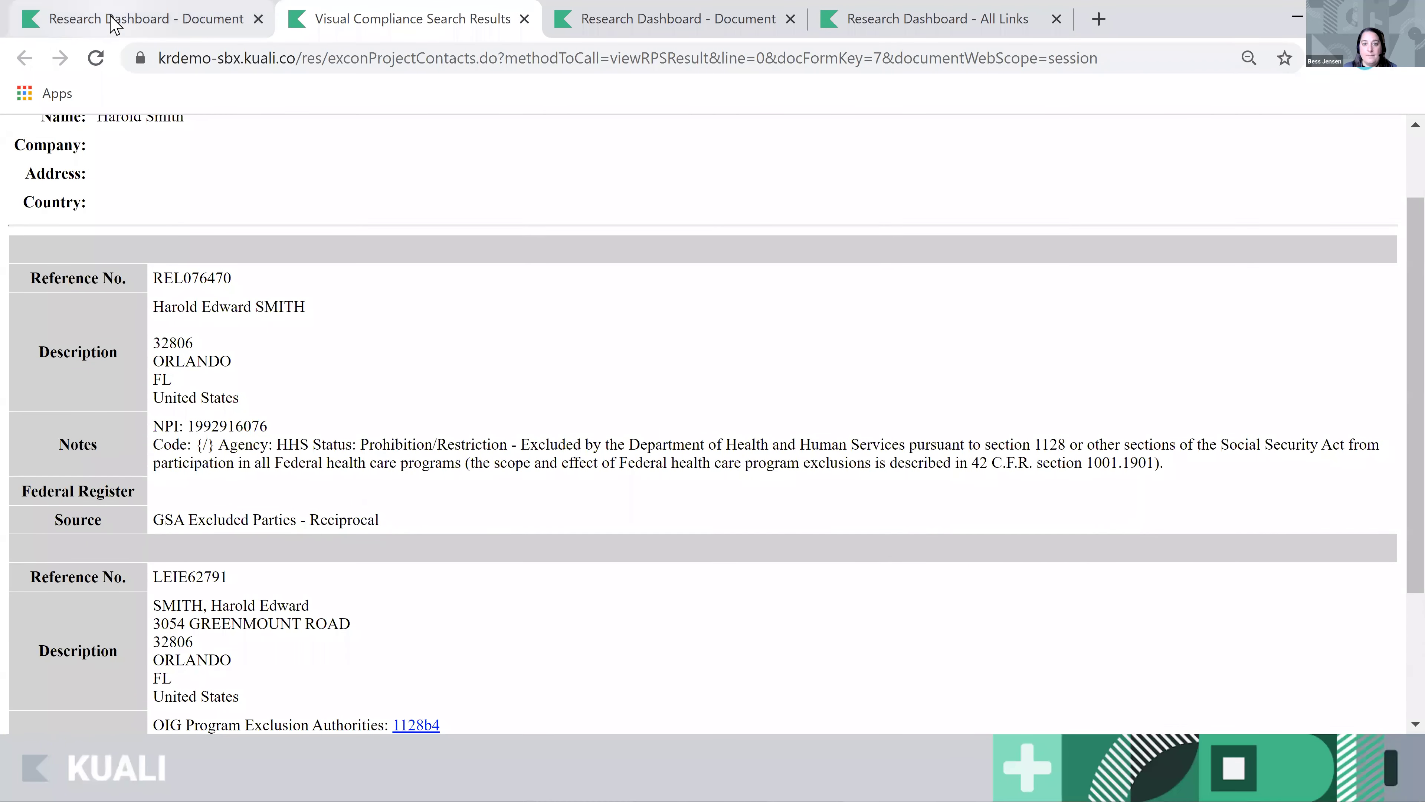
{"action": "left_click", "coordinate": [112, 18]}
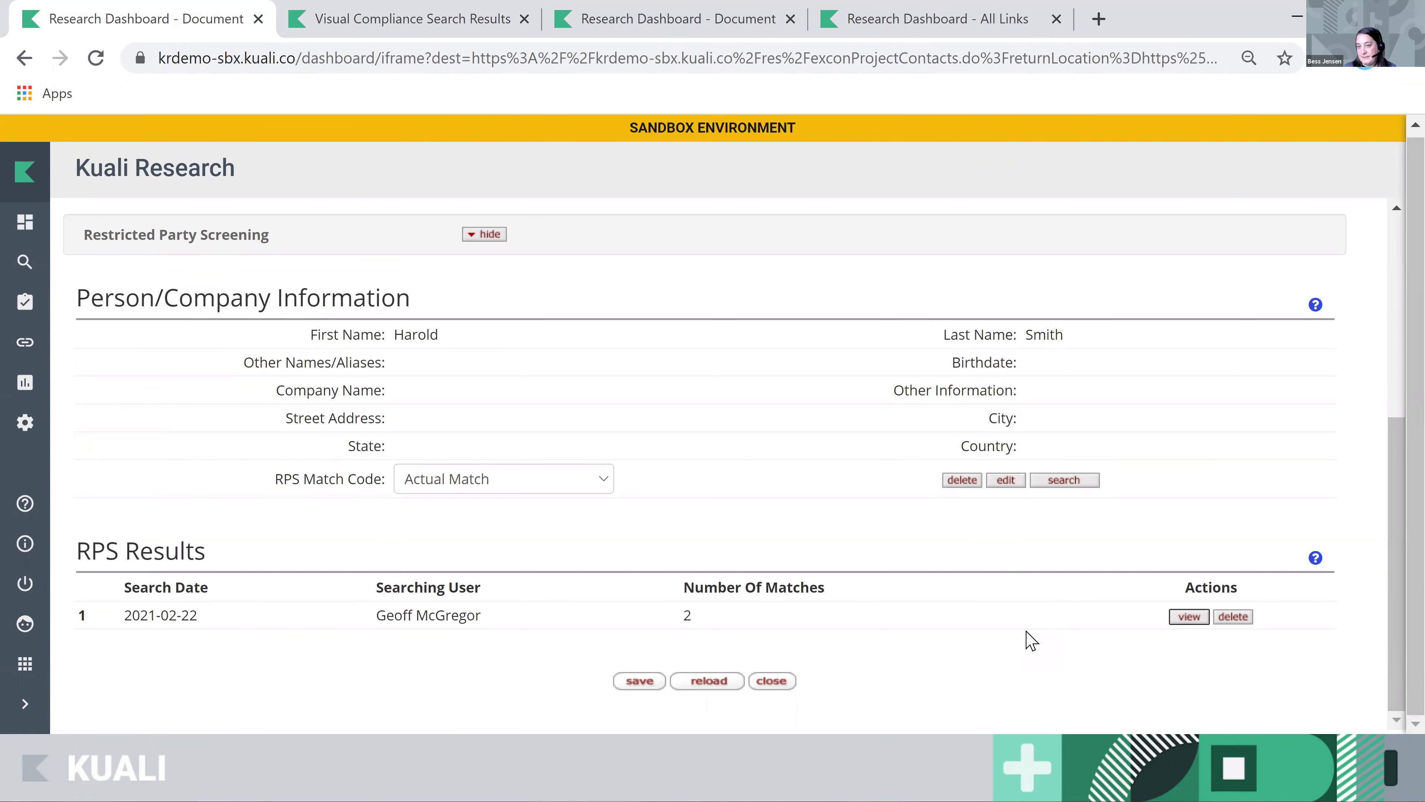
Review the RPS Match Code options for the screened person, leaving Actual Match selected.
{"action": "left_click", "coordinate": [596, 482]}
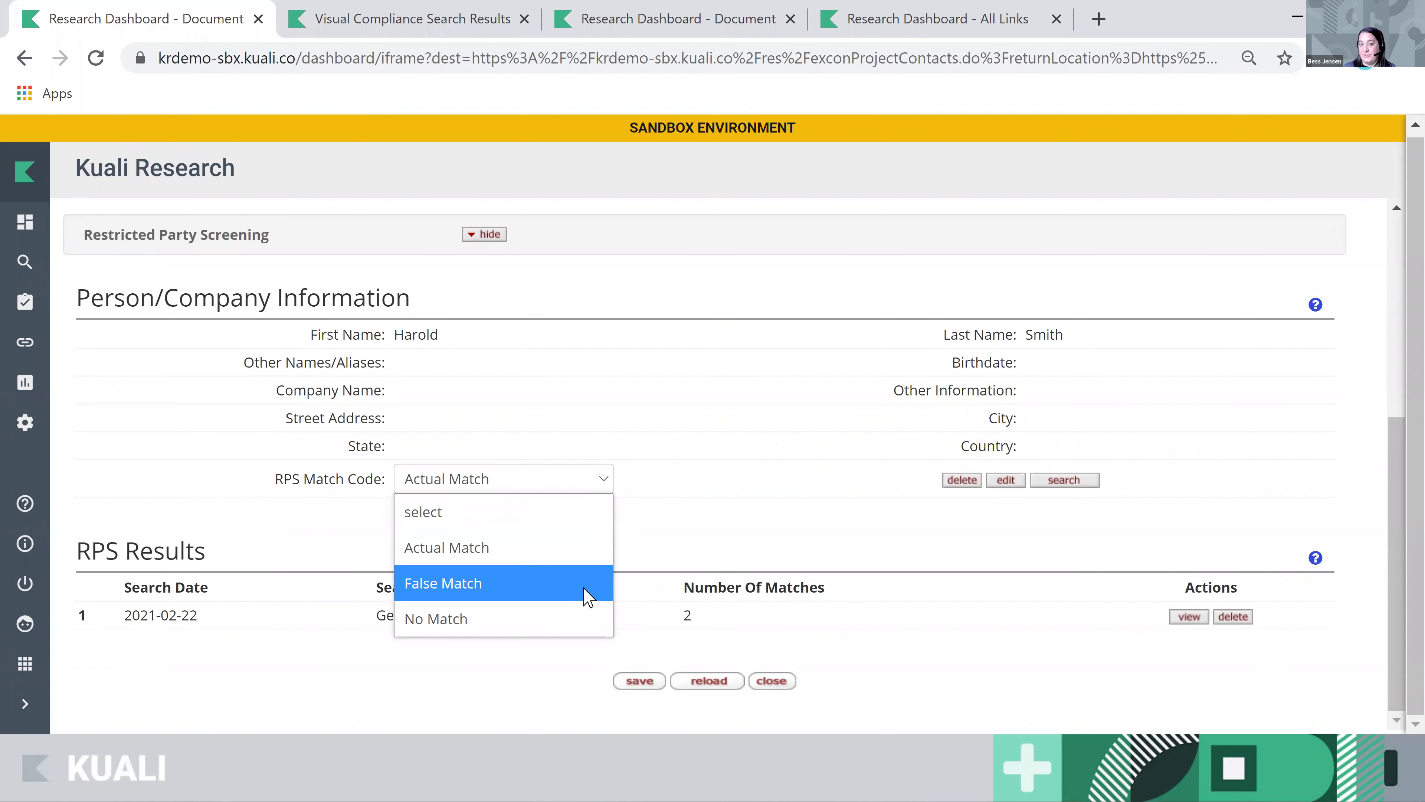
{"action": "key", "text": "Up"}
{"action": "left_click", "coordinate": [881, 539]}
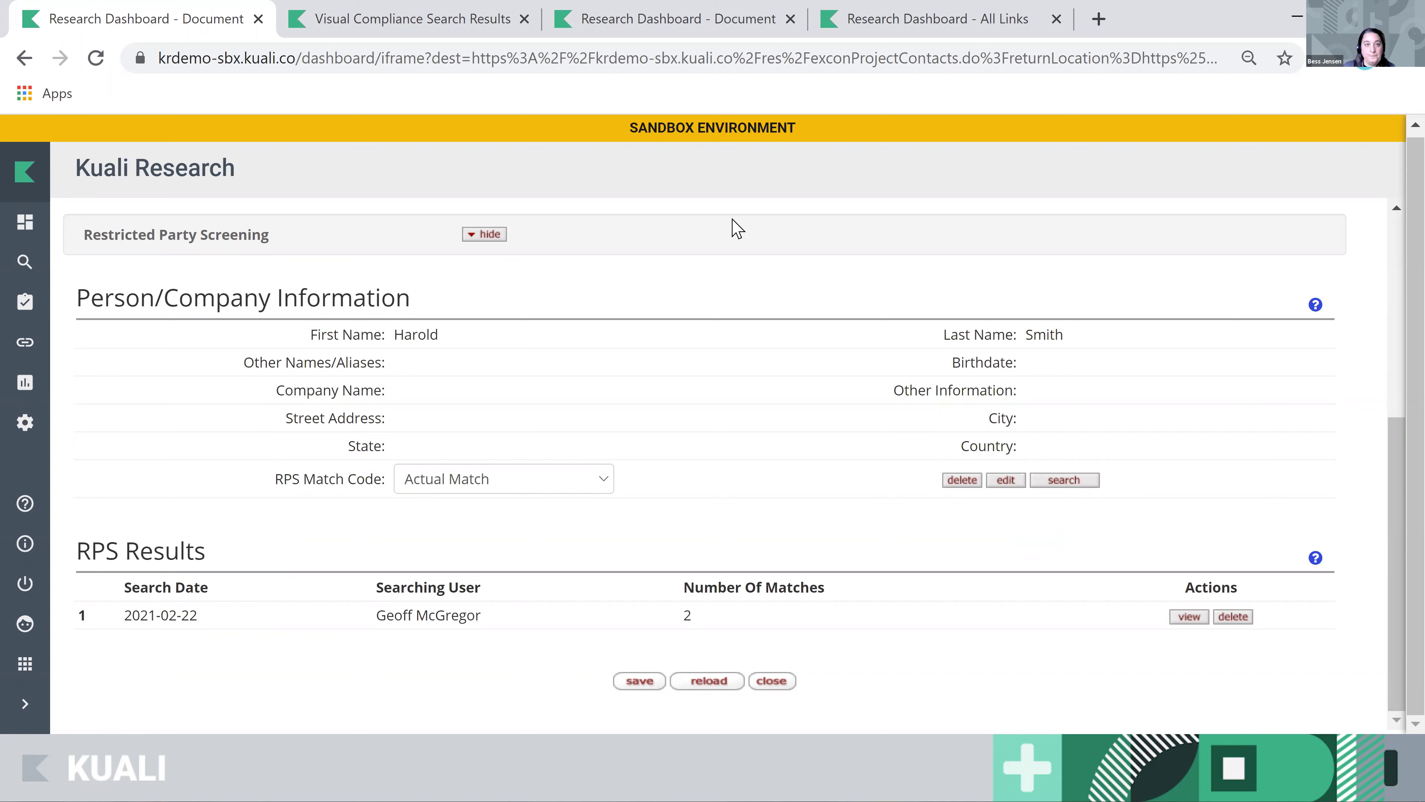
Open the project's Agreements page and review the basic agreement info and the Agreement Role options.
{"action": "scroll", "coordinate": [792, 486], "scroll_direction": "up", "scroll_amount": 2}
{"action": "scroll", "coordinate": [792, 485], "scroll_direction": "up", "scroll_amount": 5}
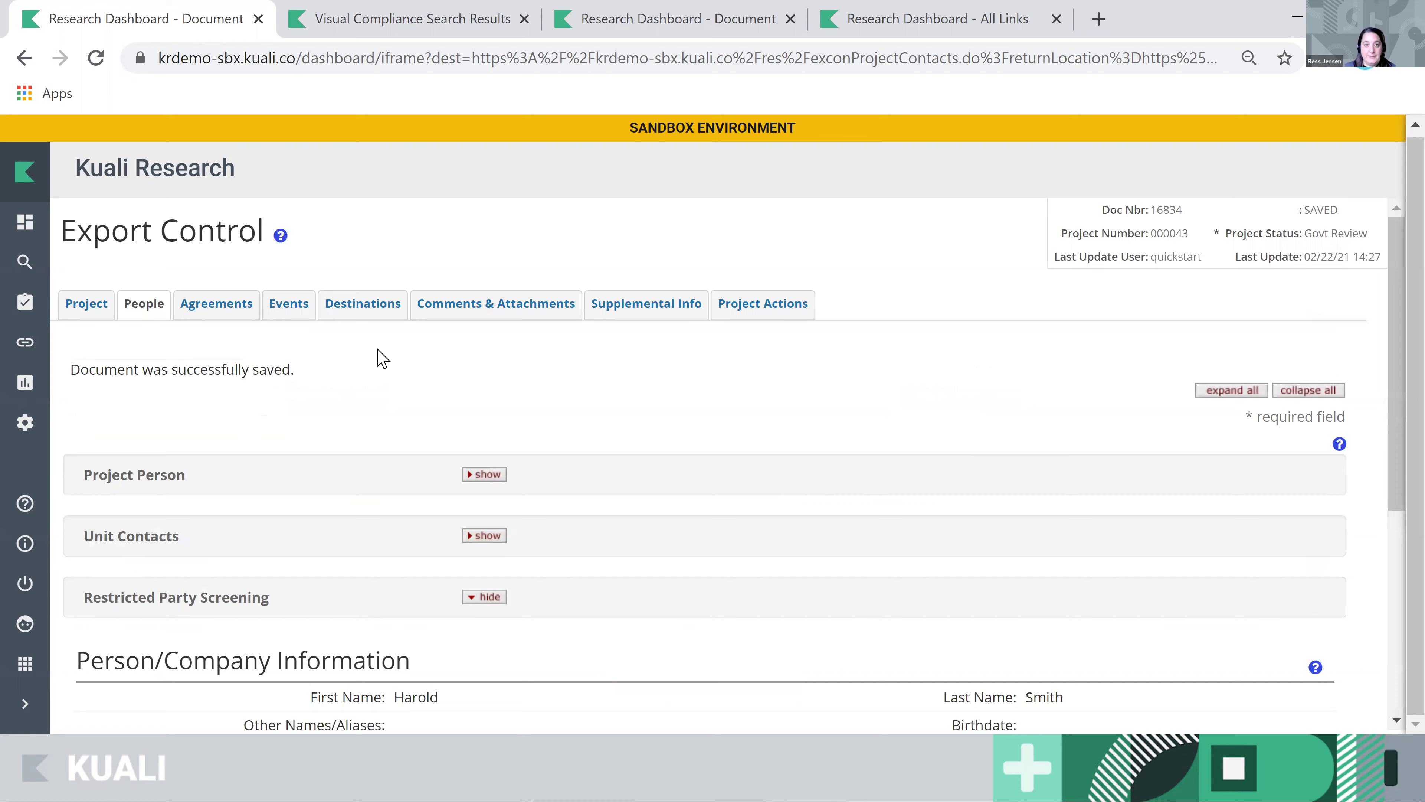
{"action": "left_click", "coordinate": [219, 304]}
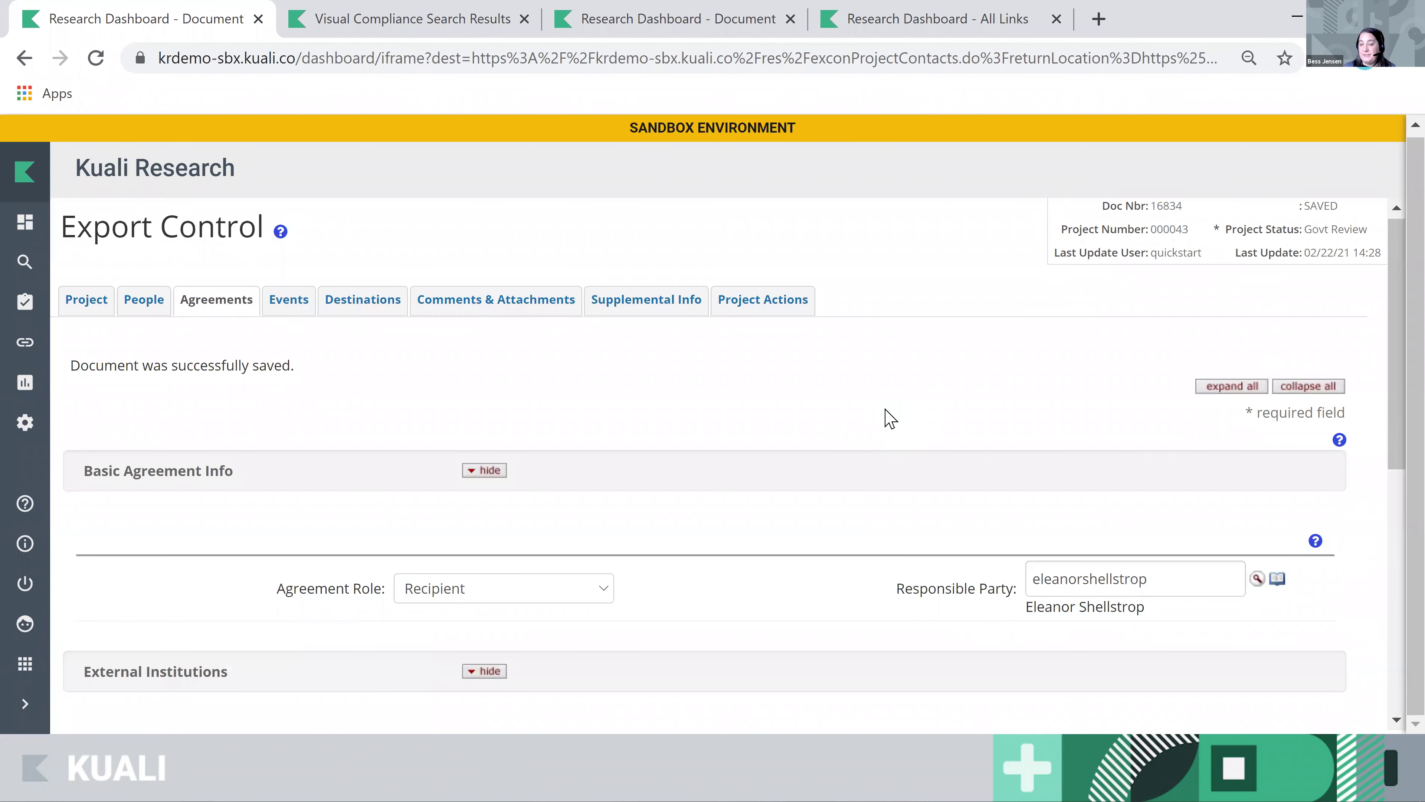
{"action": "scroll", "coordinate": [833, 584], "scroll_direction": "down", "scroll_amount": 2}
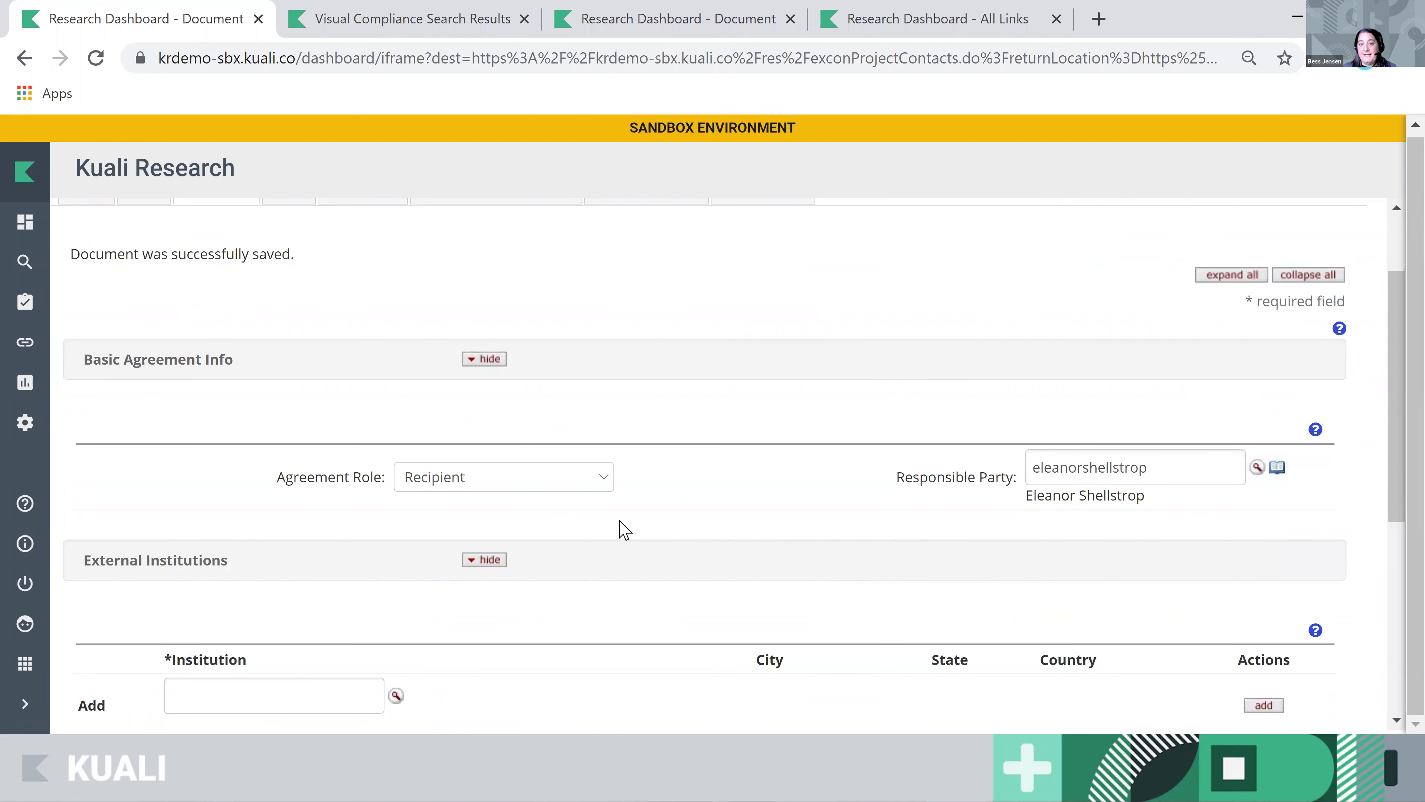
{"action": "left_click", "coordinate": [604, 480]}
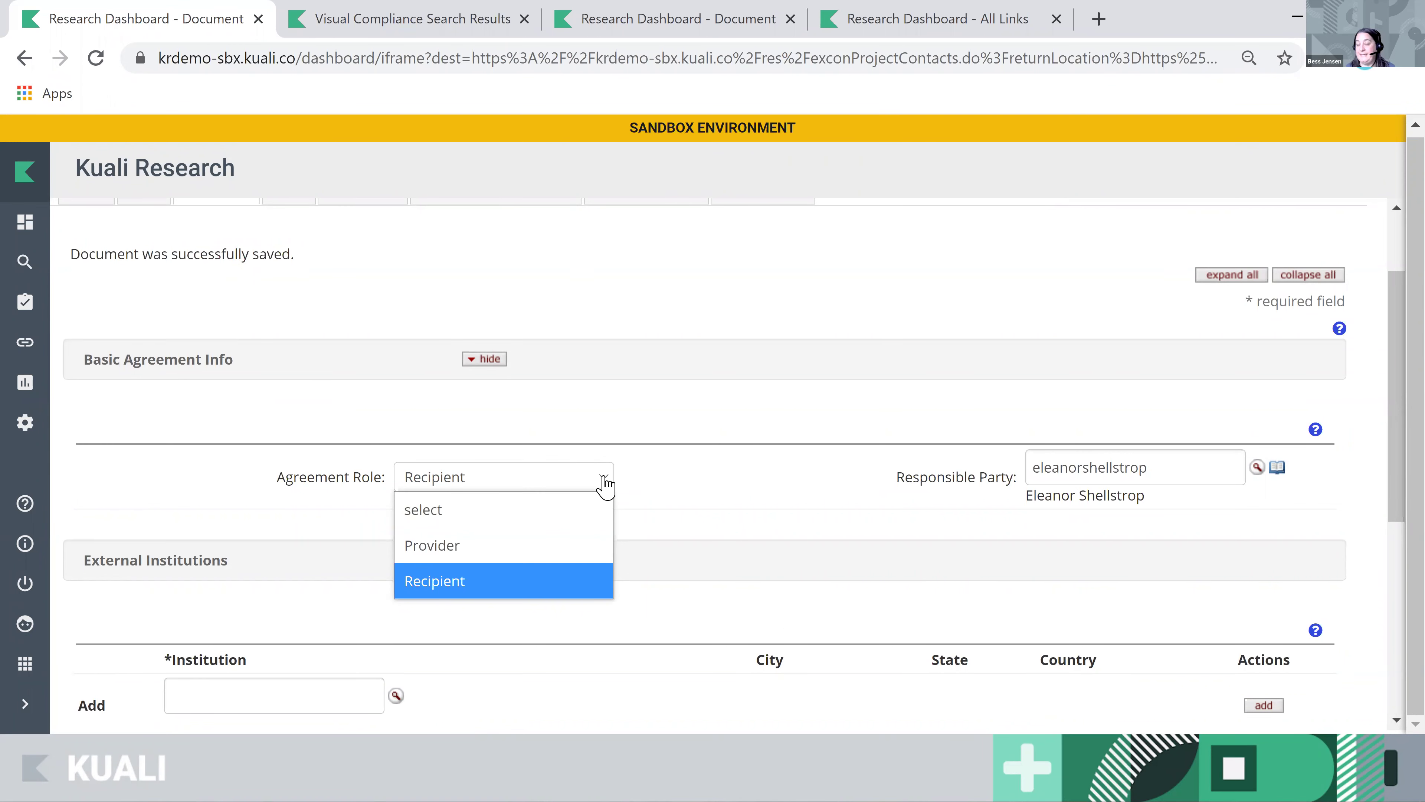
{"action": "left_click", "coordinate": [817, 528]}
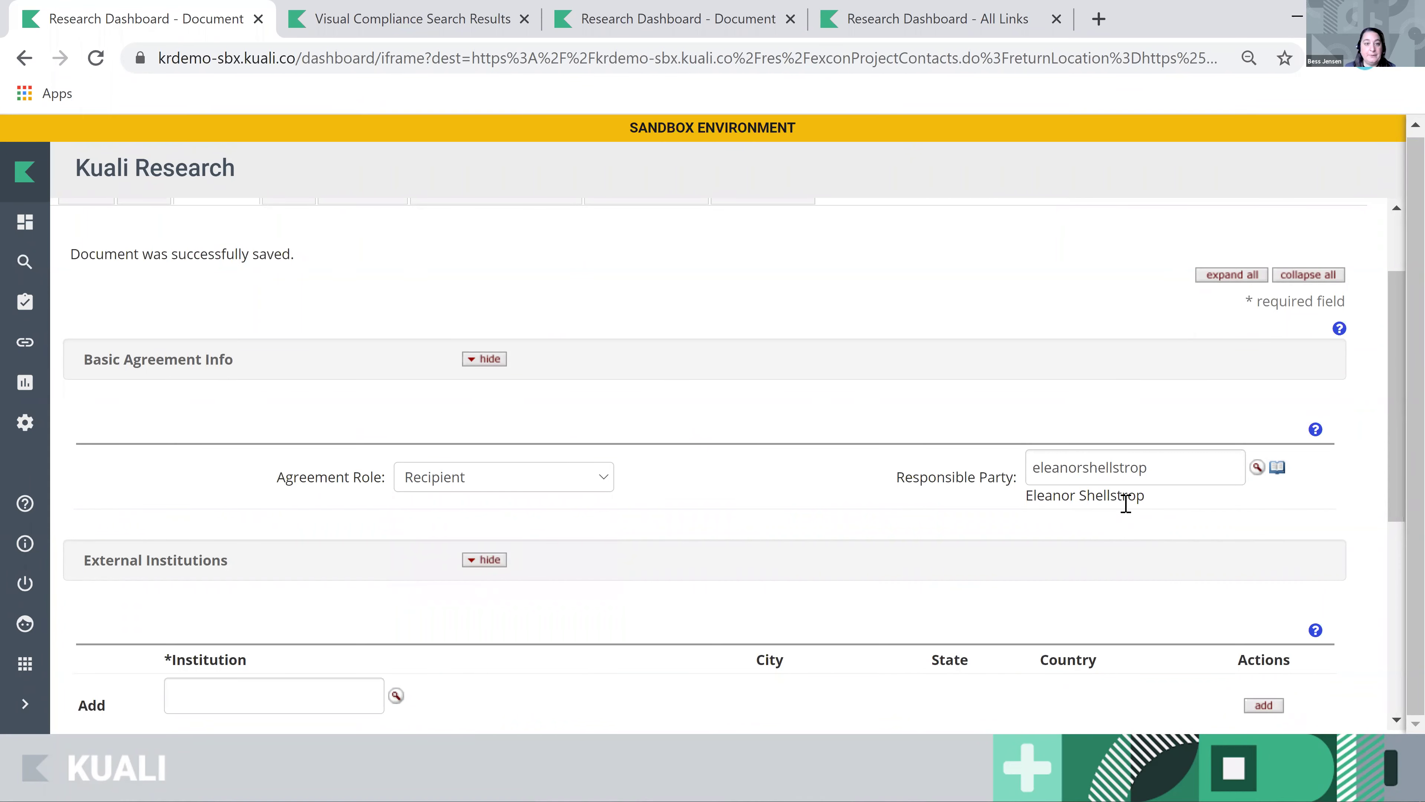
Examine the agreement's external institutions and reviews, including the review types available to add.
{"action": "scroll", "coordinate": [658, 668], "scroll_direction": "down", "scroll_amount": 5}
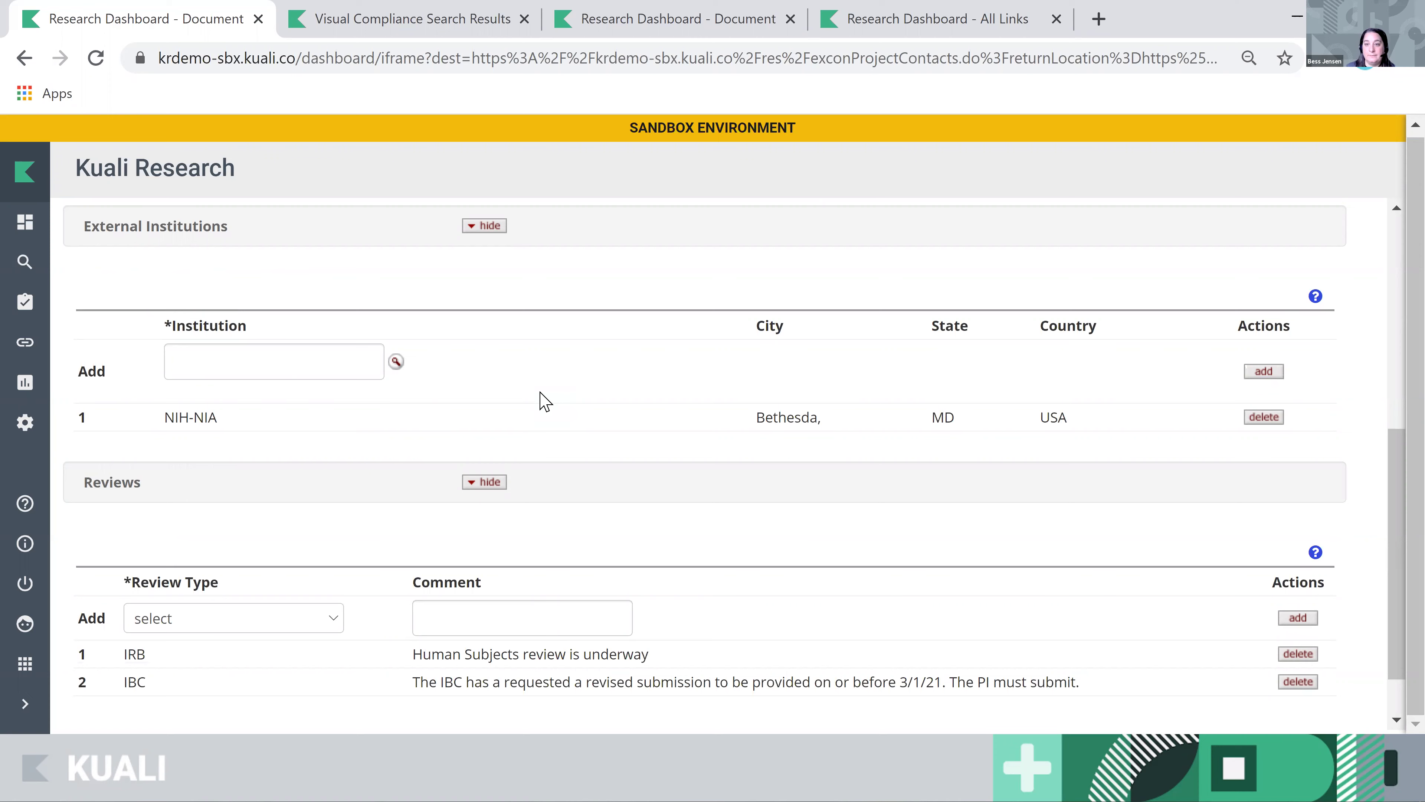
{"action": "scroll", "coordinate": [843, 630], "scroll_direction": "down", "scroll_amount": 1}
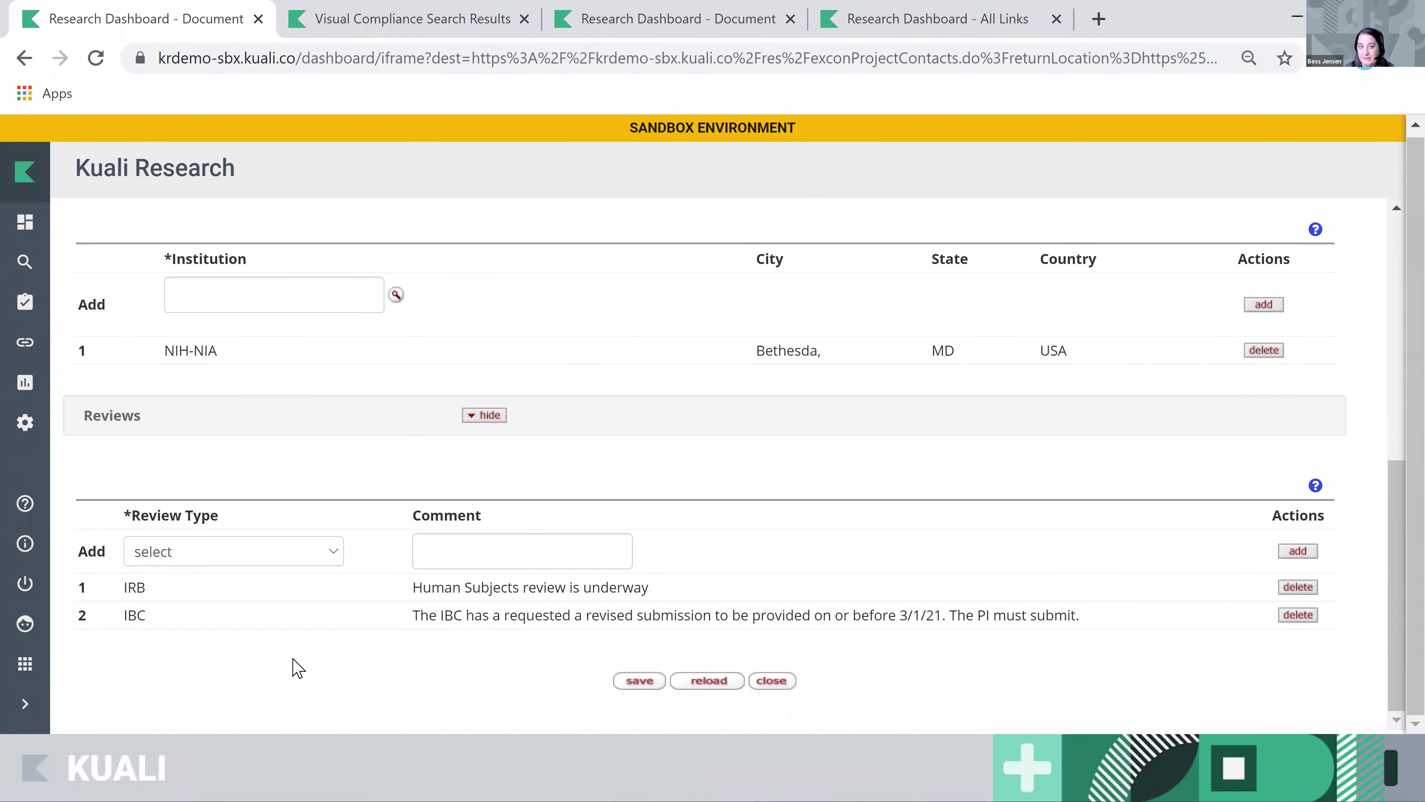
{"action": "left_click", "coordinate": [334, 555]}
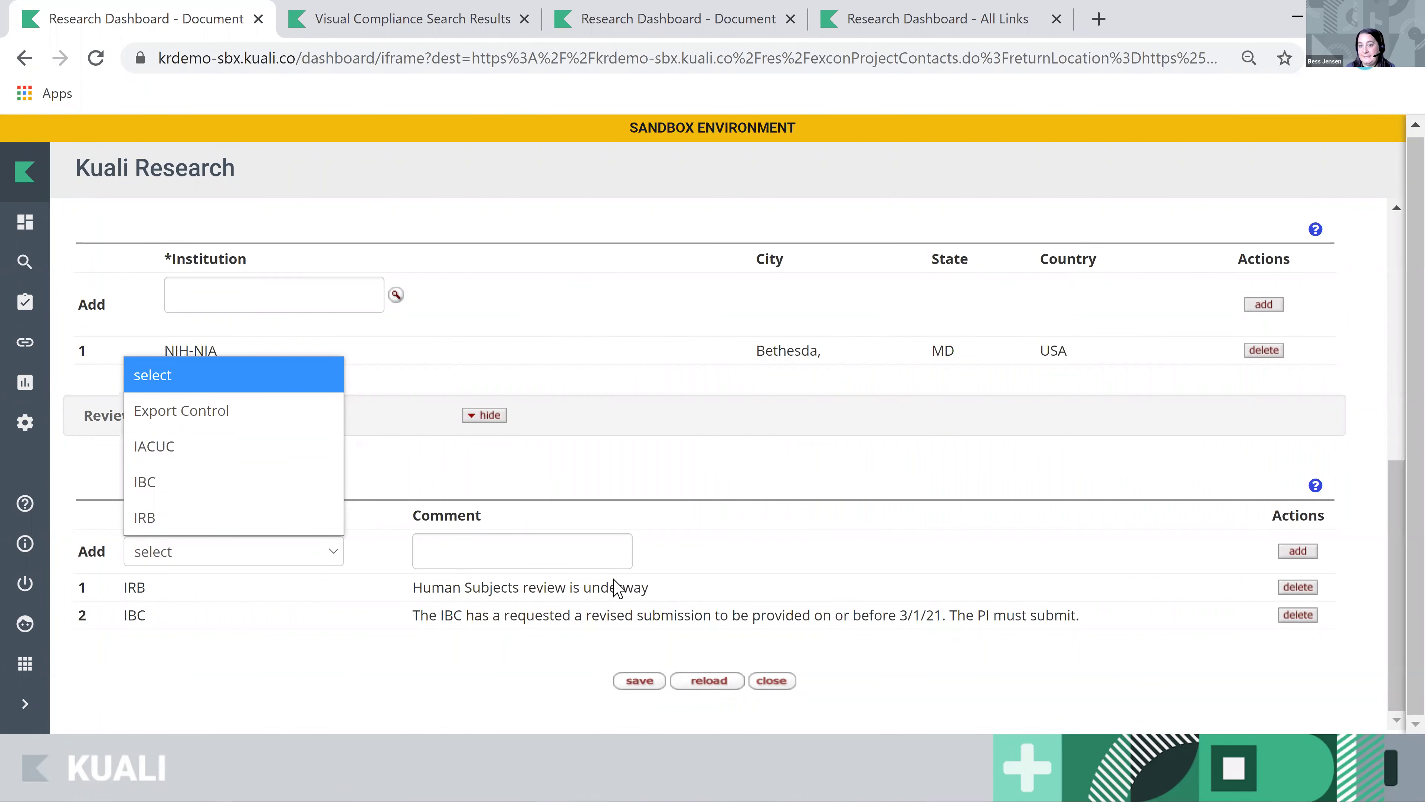
{"action": "left_click", "coordinate": [492, 674]}
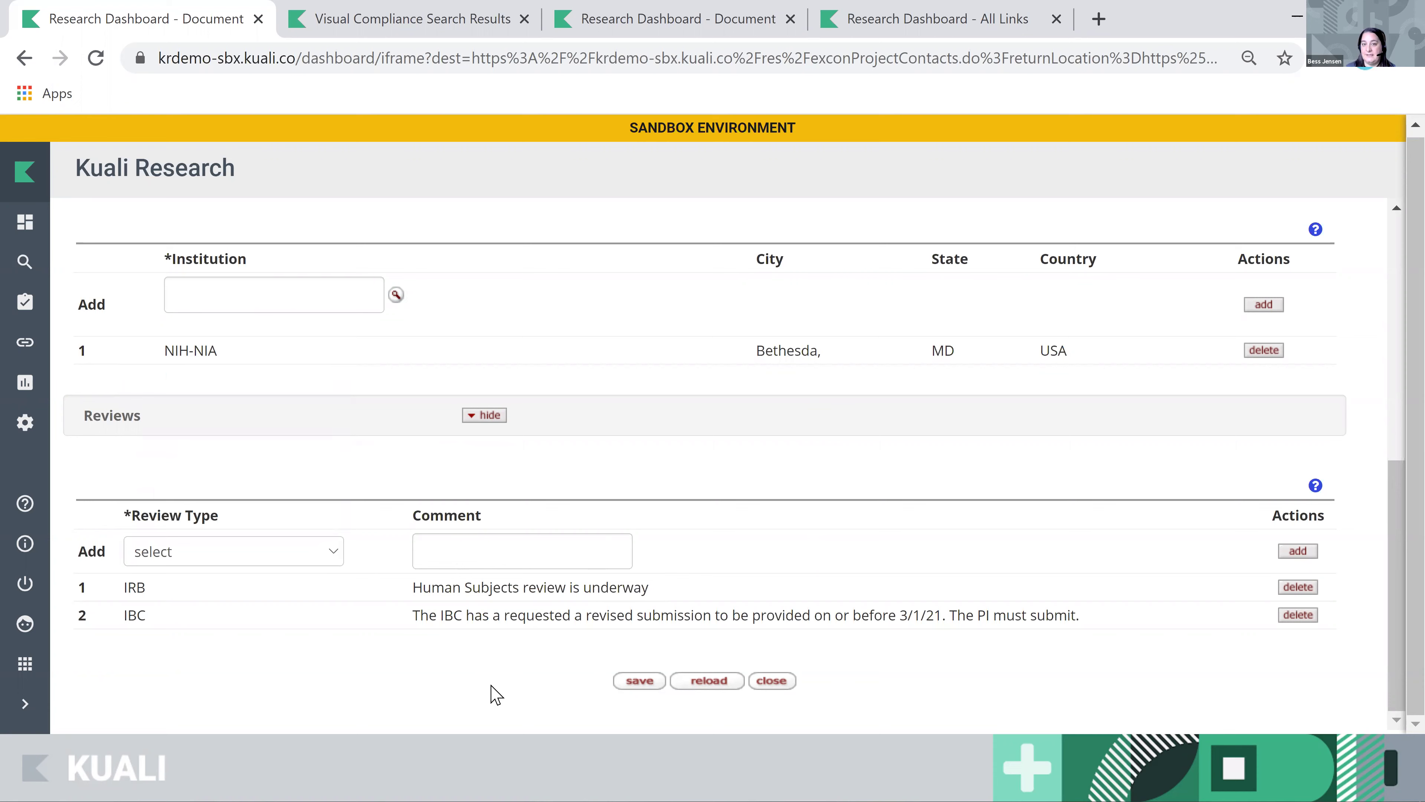
Open the project's Events page and examine the logged events and the event types available to add.
{"action": "scroll", "coordinate": [499, 694], "scroll_direction": "up", "scroll_amount": 1}
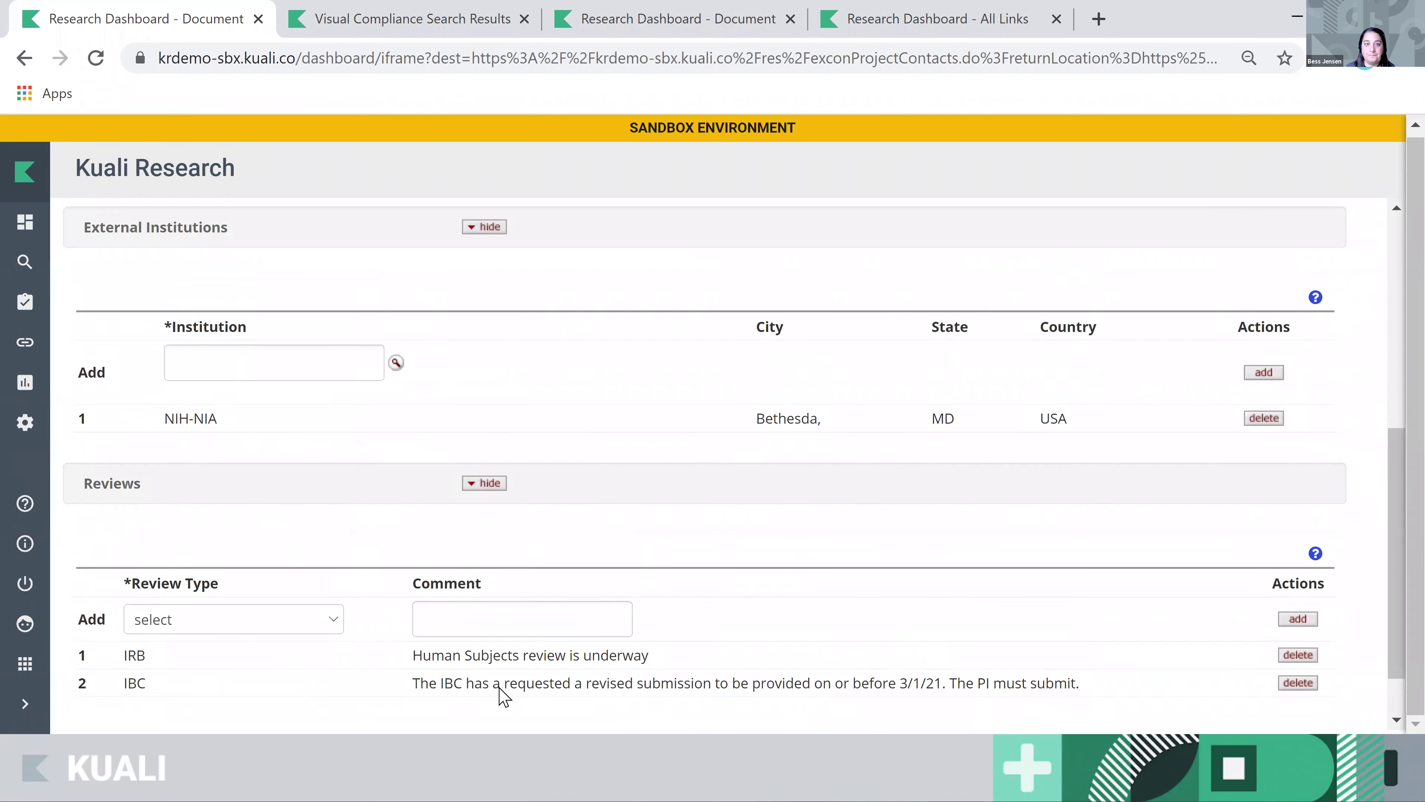
{"action": "left_click", "coordinate": [292, 310]}
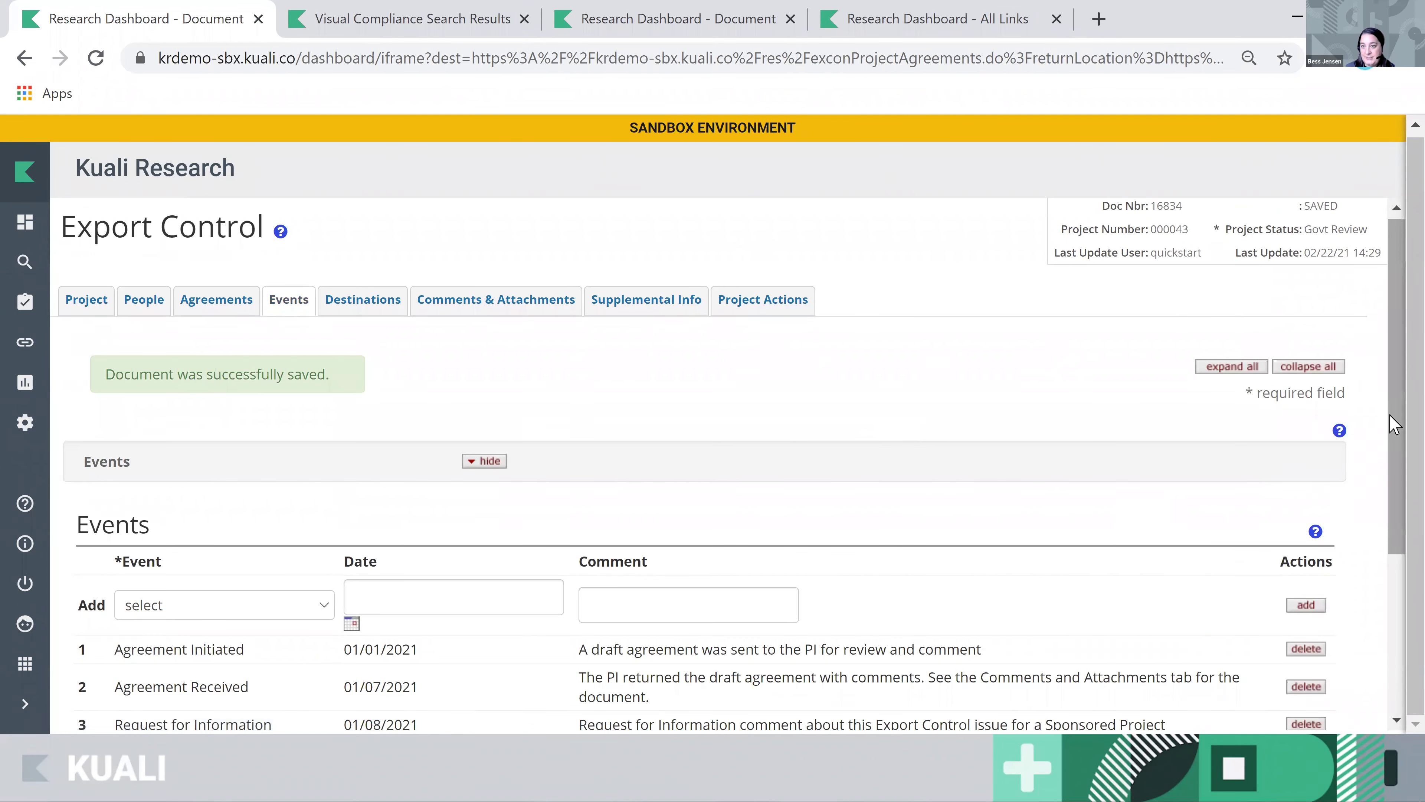
{"action": "scroll", "coordinate": [1393, 483], "scroll_direction": "down", "scroll_amount": 2}
{"action": "scroll", "coordinate": [1393, 539], "scroll_direction": "down", "scroll_amount": 3}
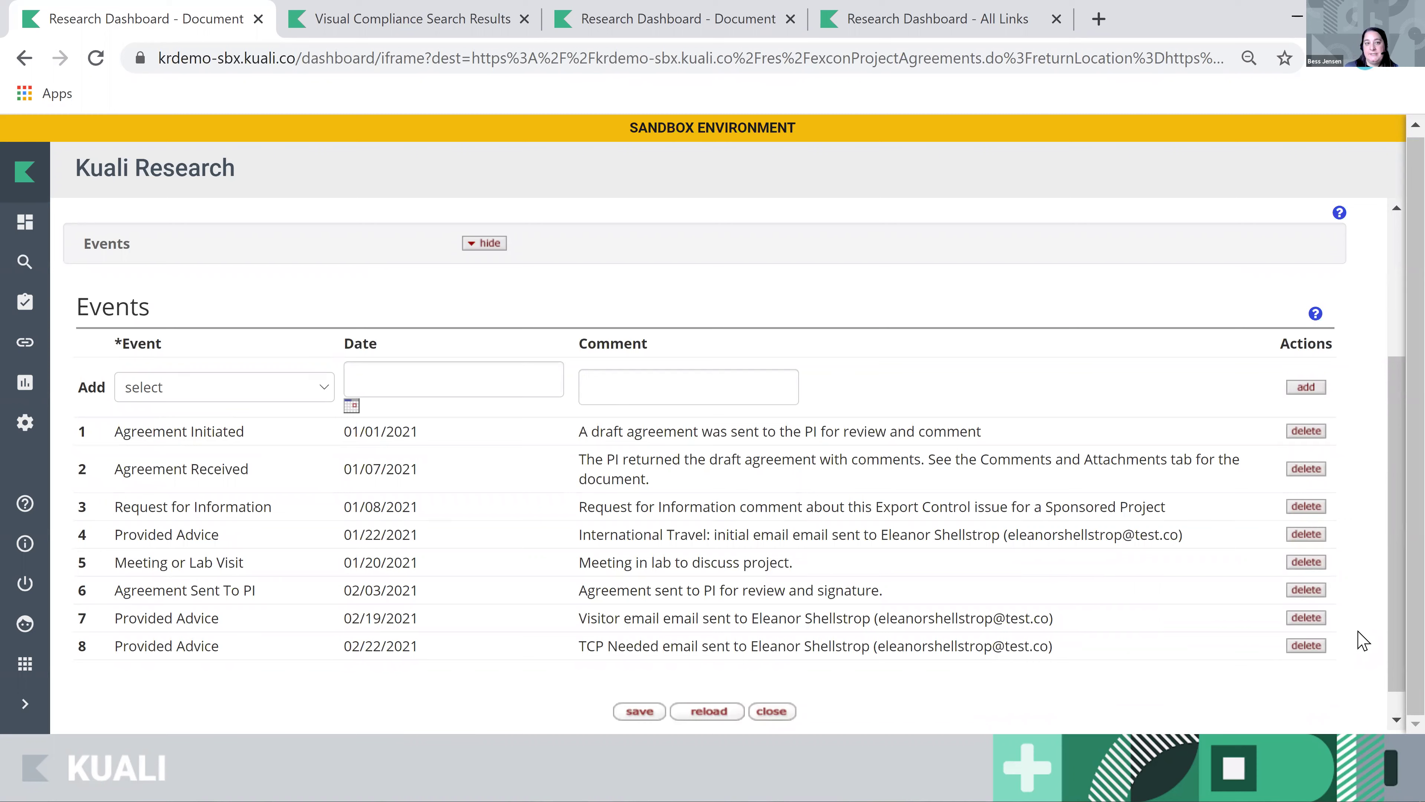
{"action": "left_click", "coordinate": [325, 388]}
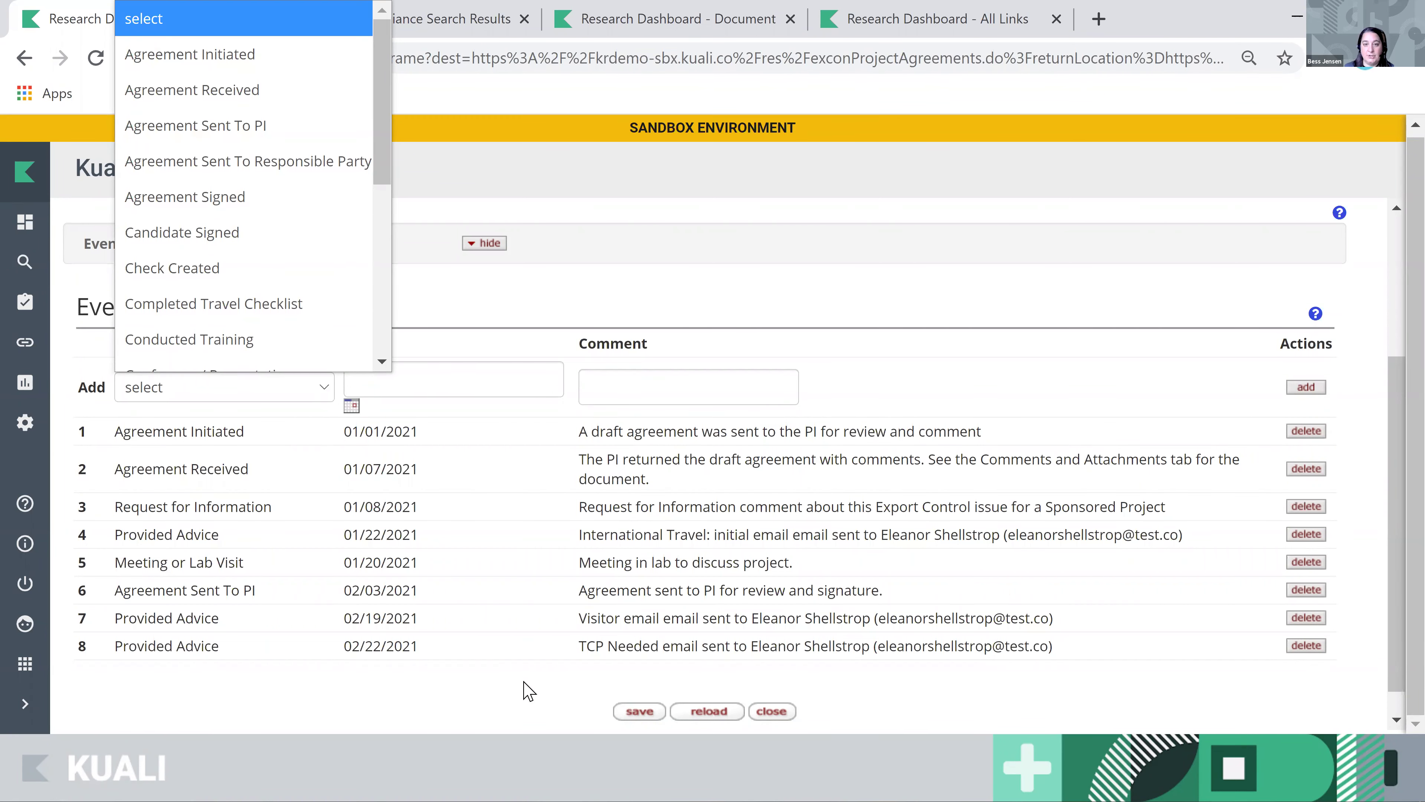
{"action": "left_click", "coordinate": [507, 706]}
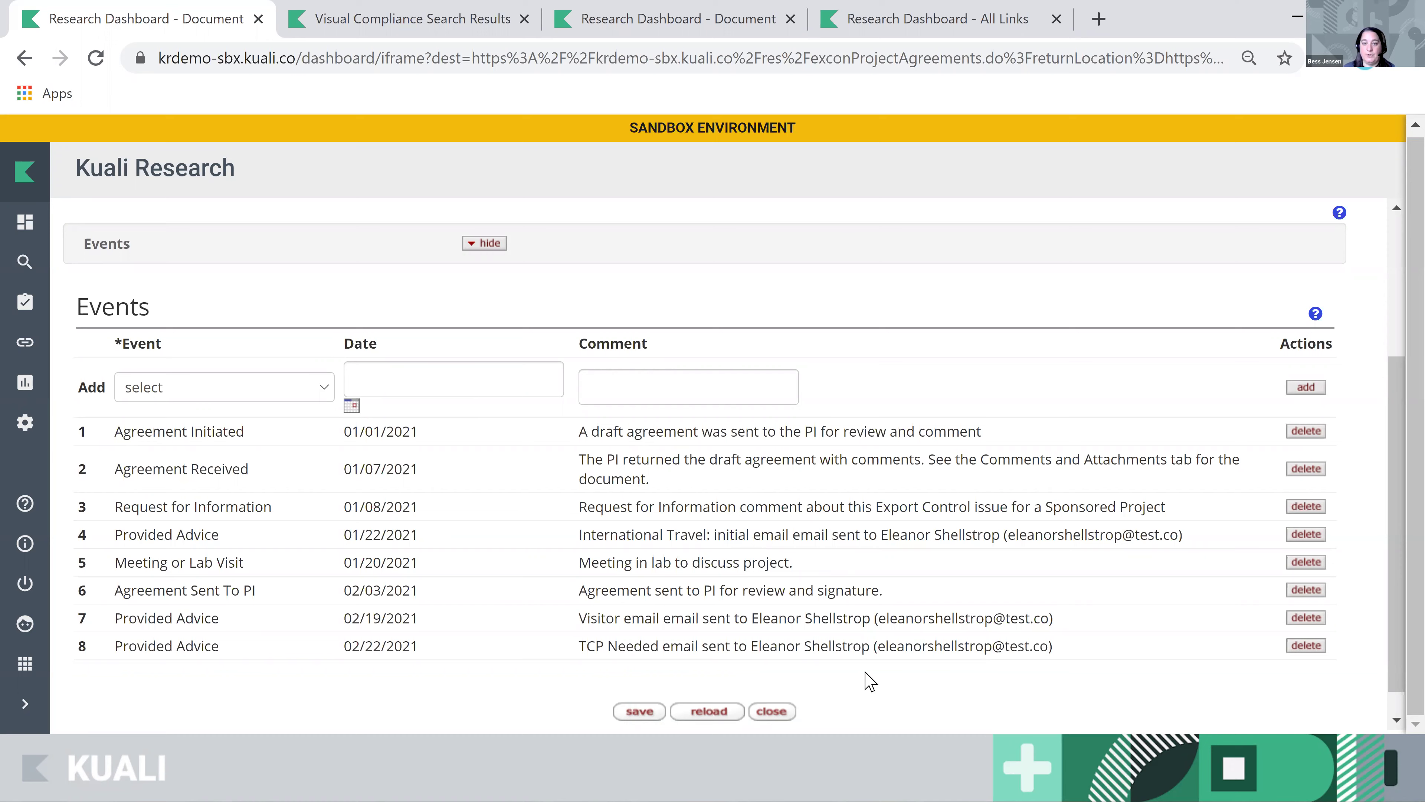
Review the project's Destinations page, and examine the project's comments and the comment types available to add.
{"action": "scroll", "coordinate": [872, 684], "scroll_direction": "up", "scroll_amount": 4}
{"action": "left_click", "coordinate": [371, 303]}
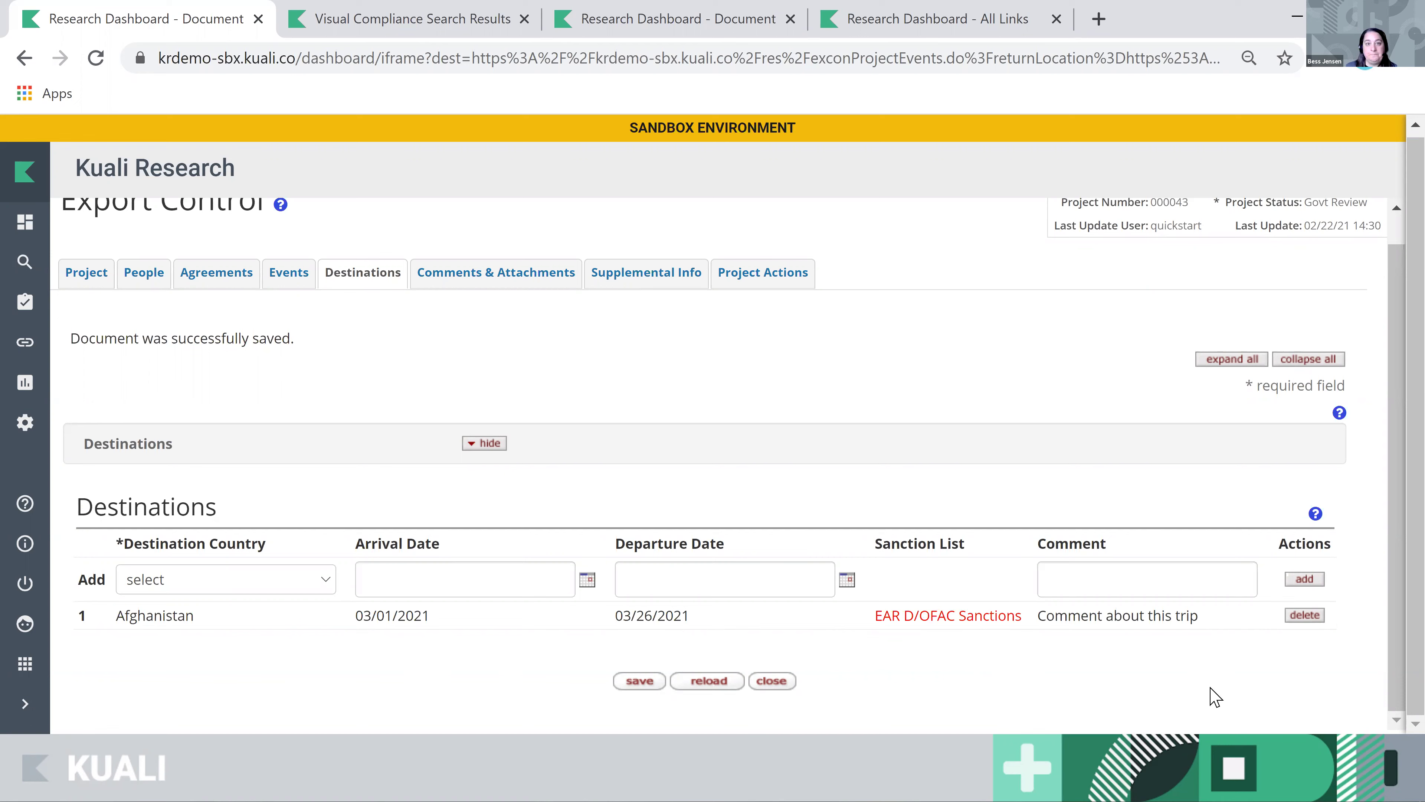
{"action": "left_click", "coordinate": [543, 273]}
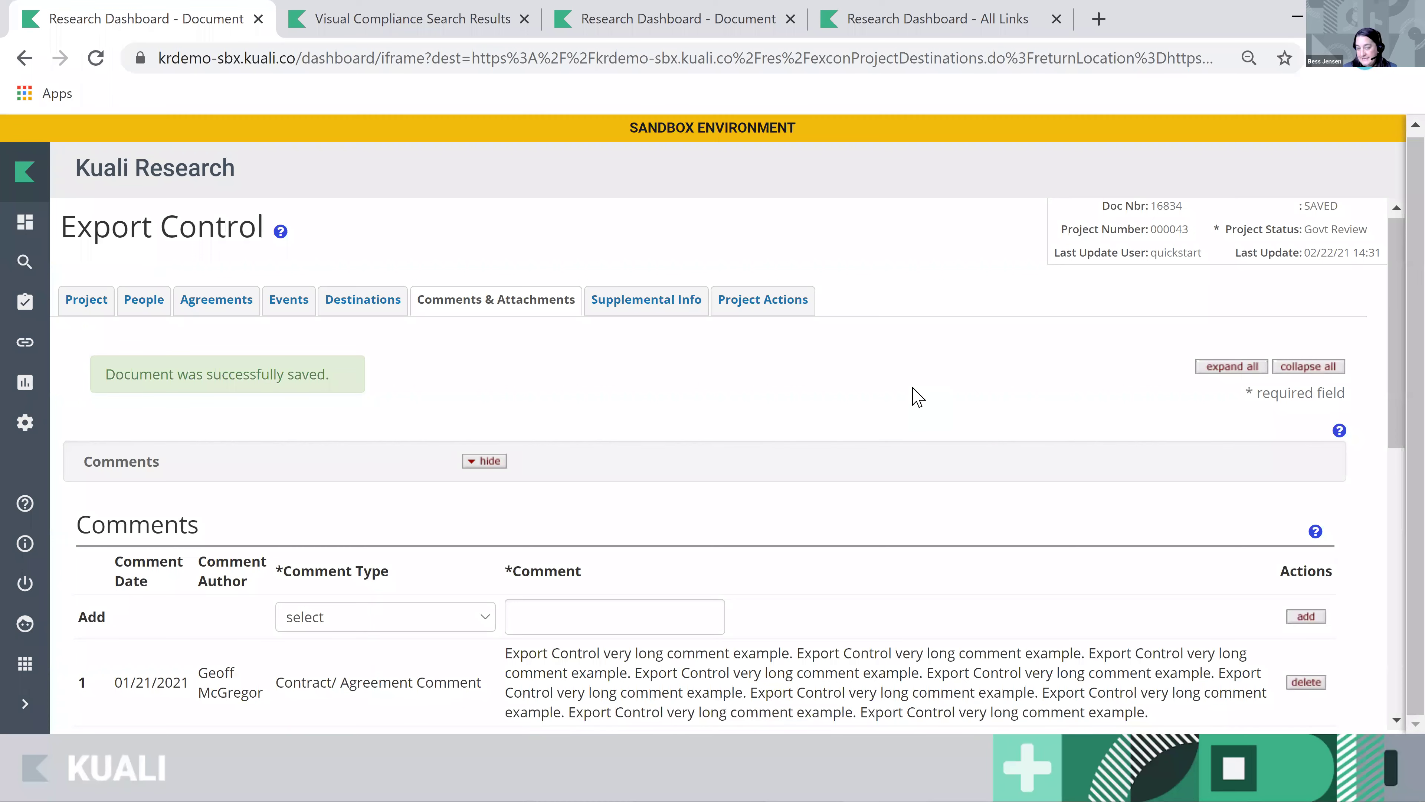
{"action": "left_click_drag", "start_coordinate": [1392, 418], "coordinate": [1394, 435]}
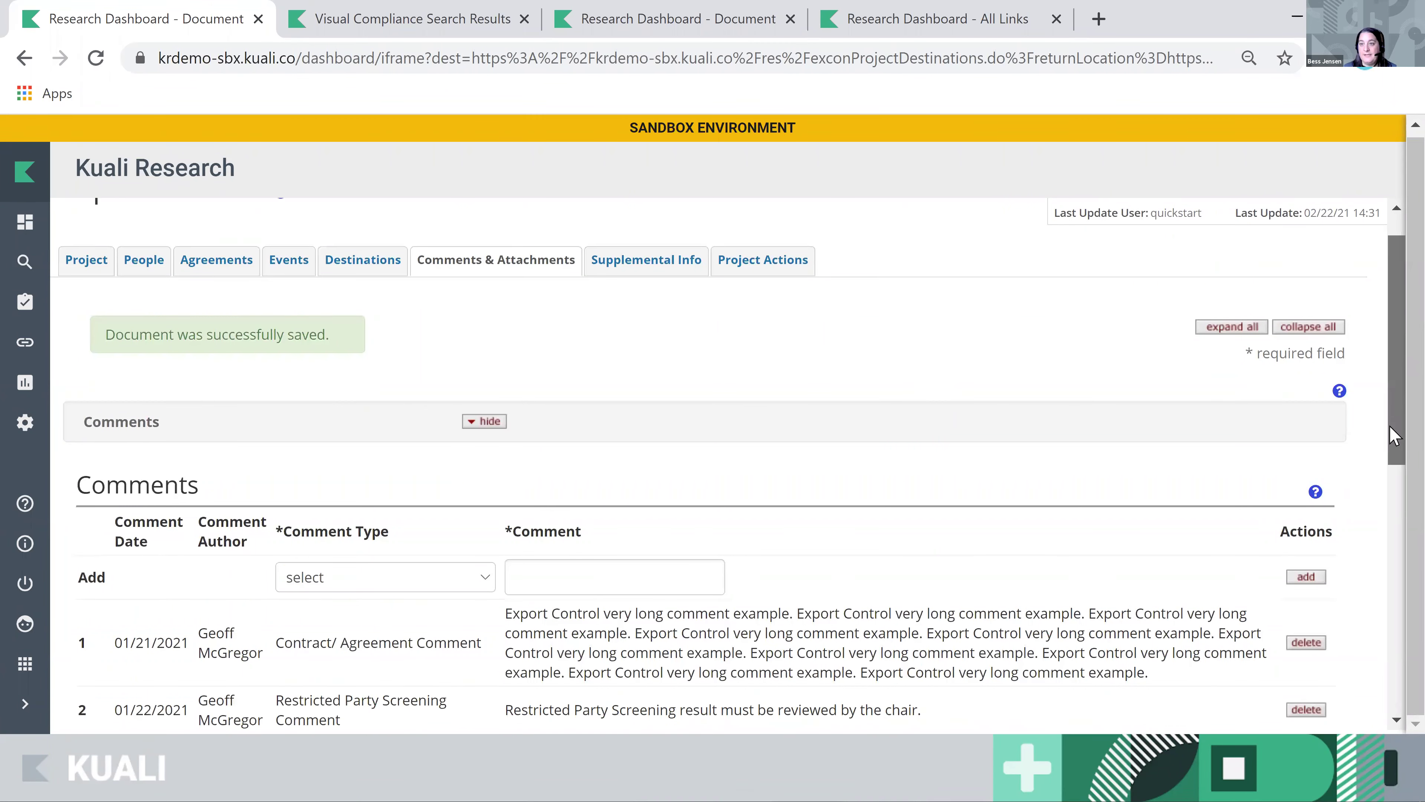
{"action": "scroll", "coordinate": [1394, 438], "scroll_direction": "down", "scroll_amount": 3}
{"action": "scroll", "coordinate": [1392, 440], "scroll_direction": "down", "scroll_amount": 1}
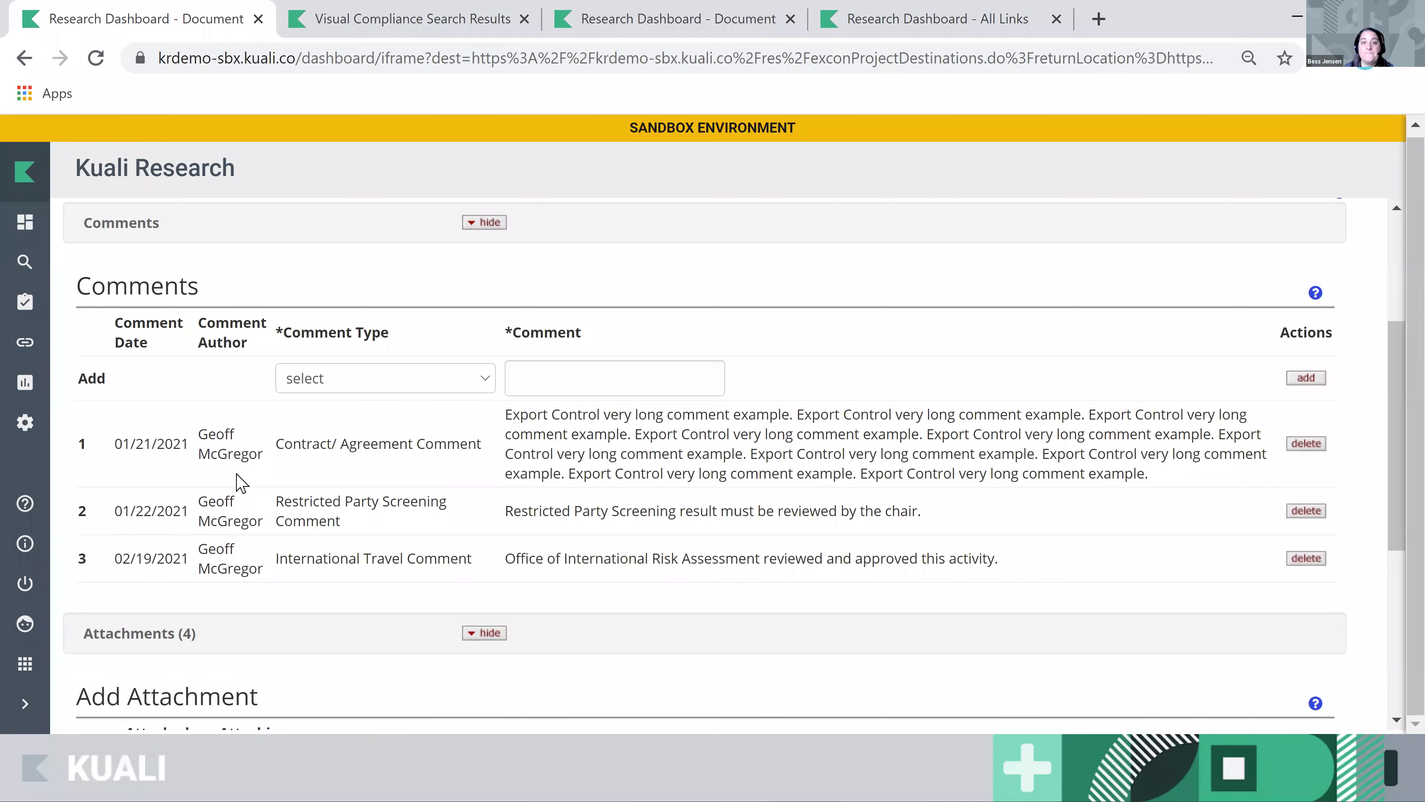
{"action": "left_click", "coordinate": [426, 386]}
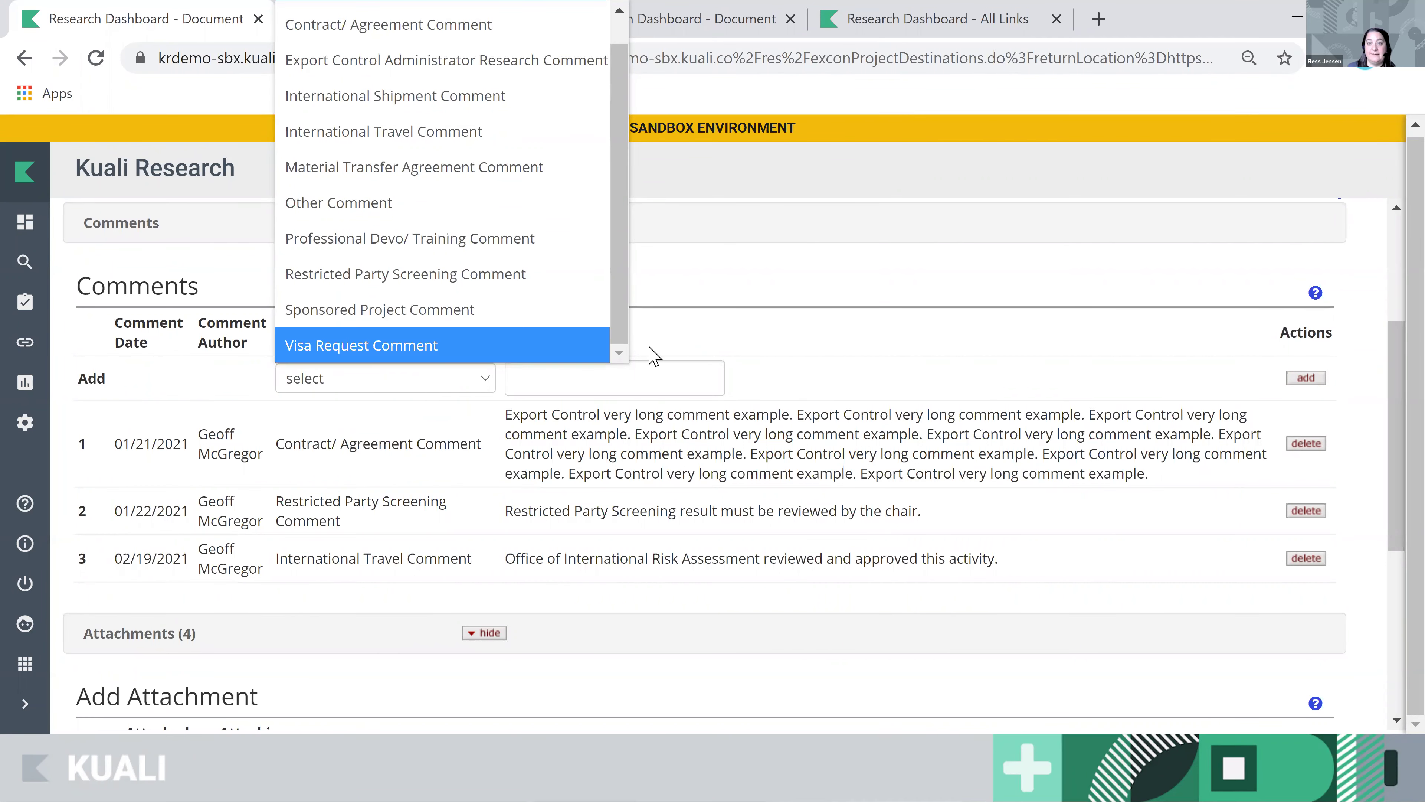
{"action": "left_click", "coordinate": [832, 360]}
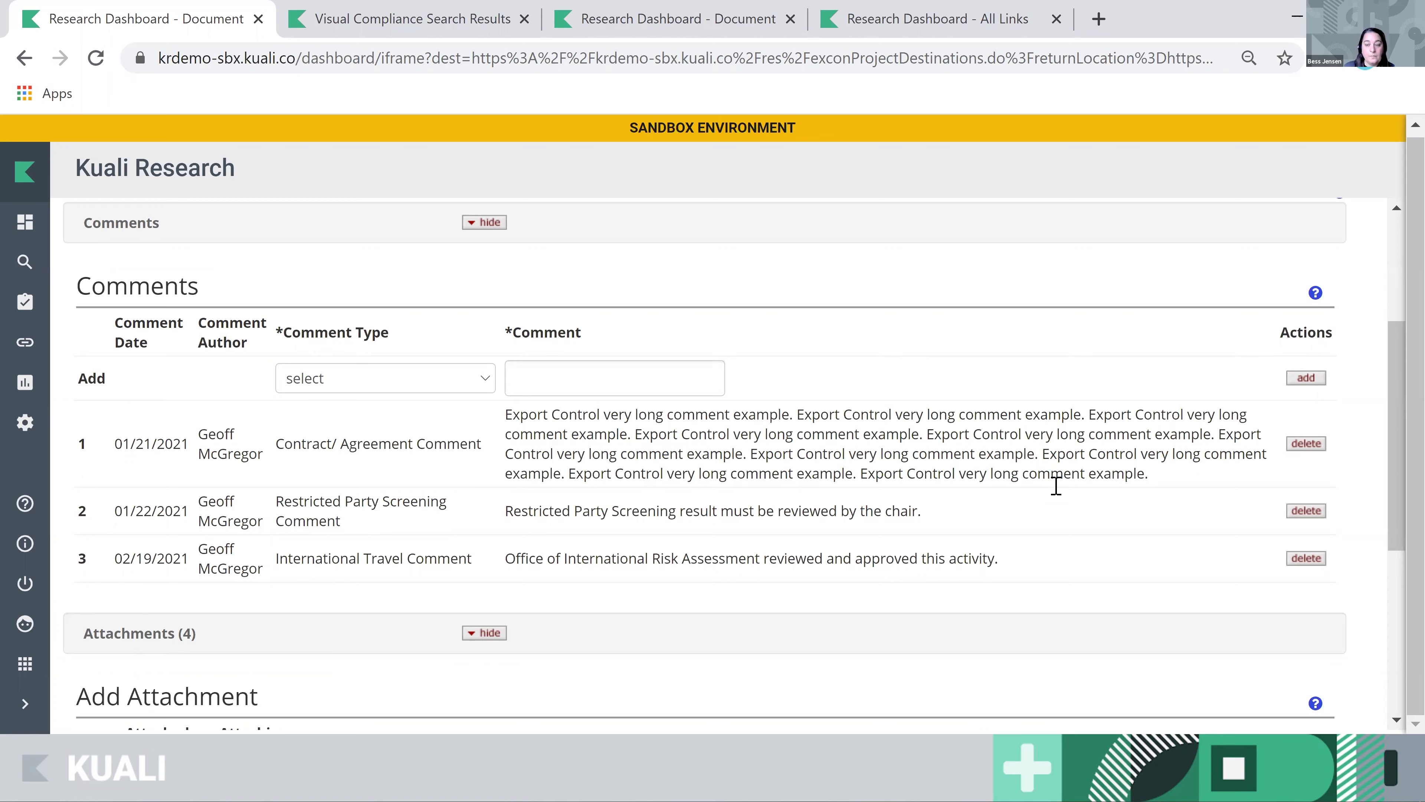
Examine the project's attachments and the attachment type codes available to add.
{"action": "scroll", "coordinate": [1053, 494], "scroll_direction": "down", "scroll_amount": 6}
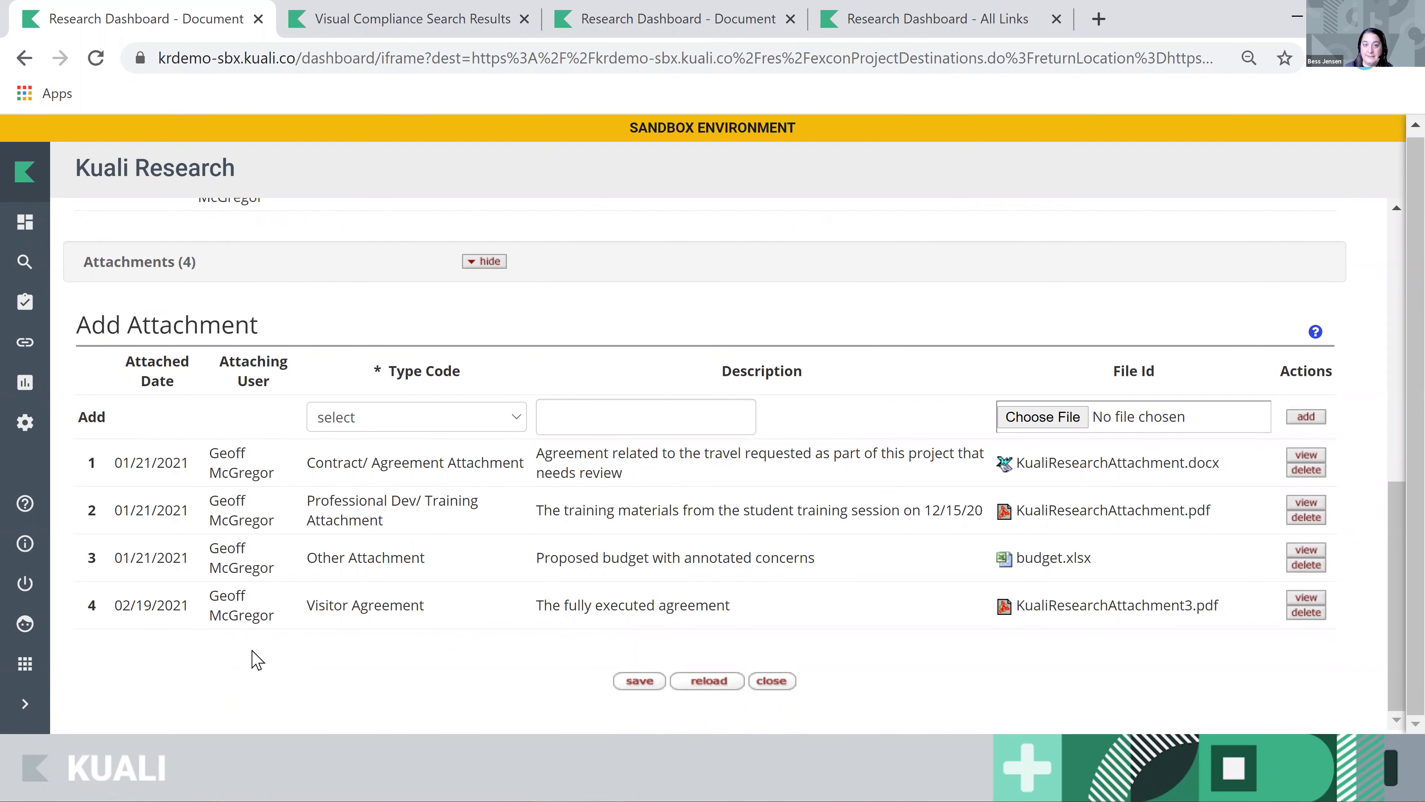
{"action": "left_click", "coordinate": [493, 425]}
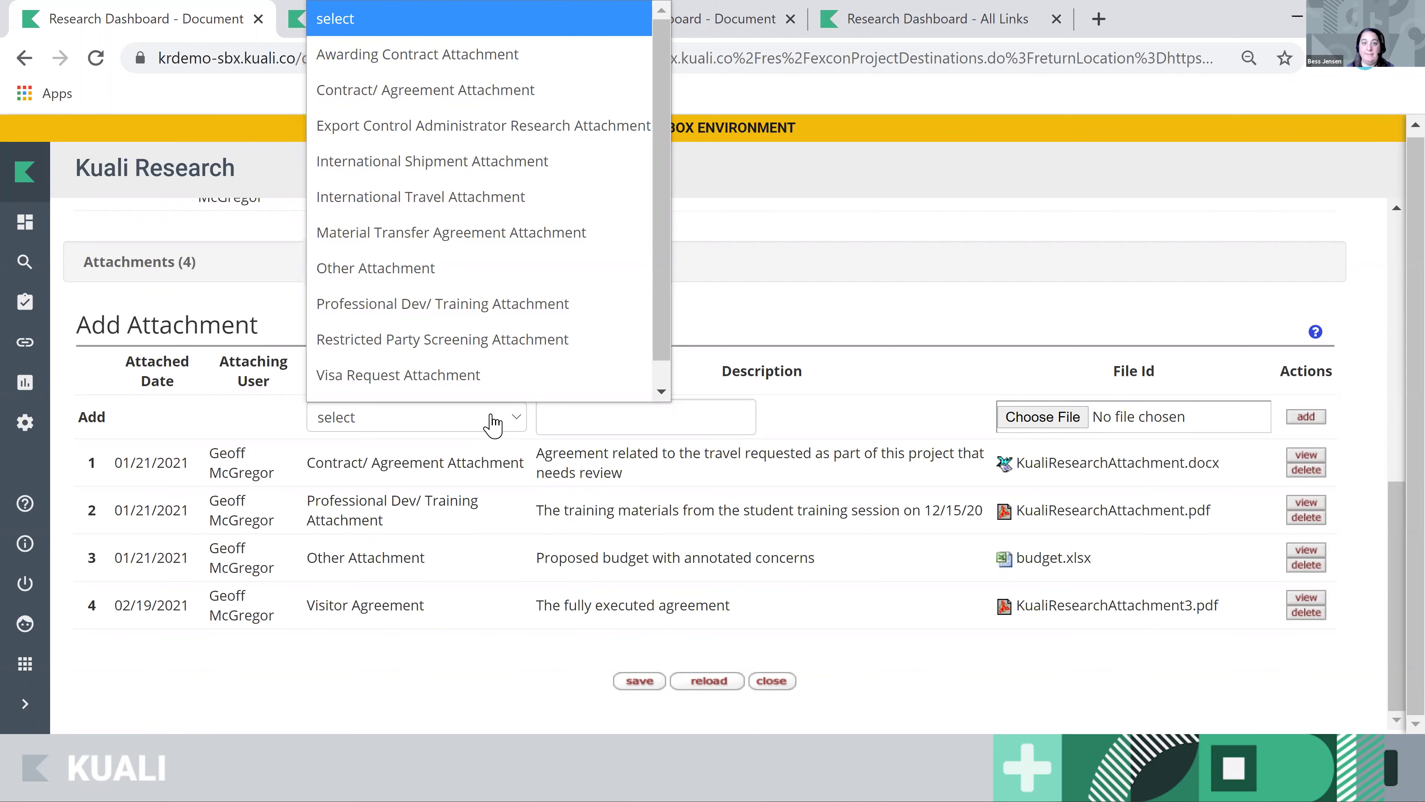
{"action": "left_click", "coordinate": [484, 660]}
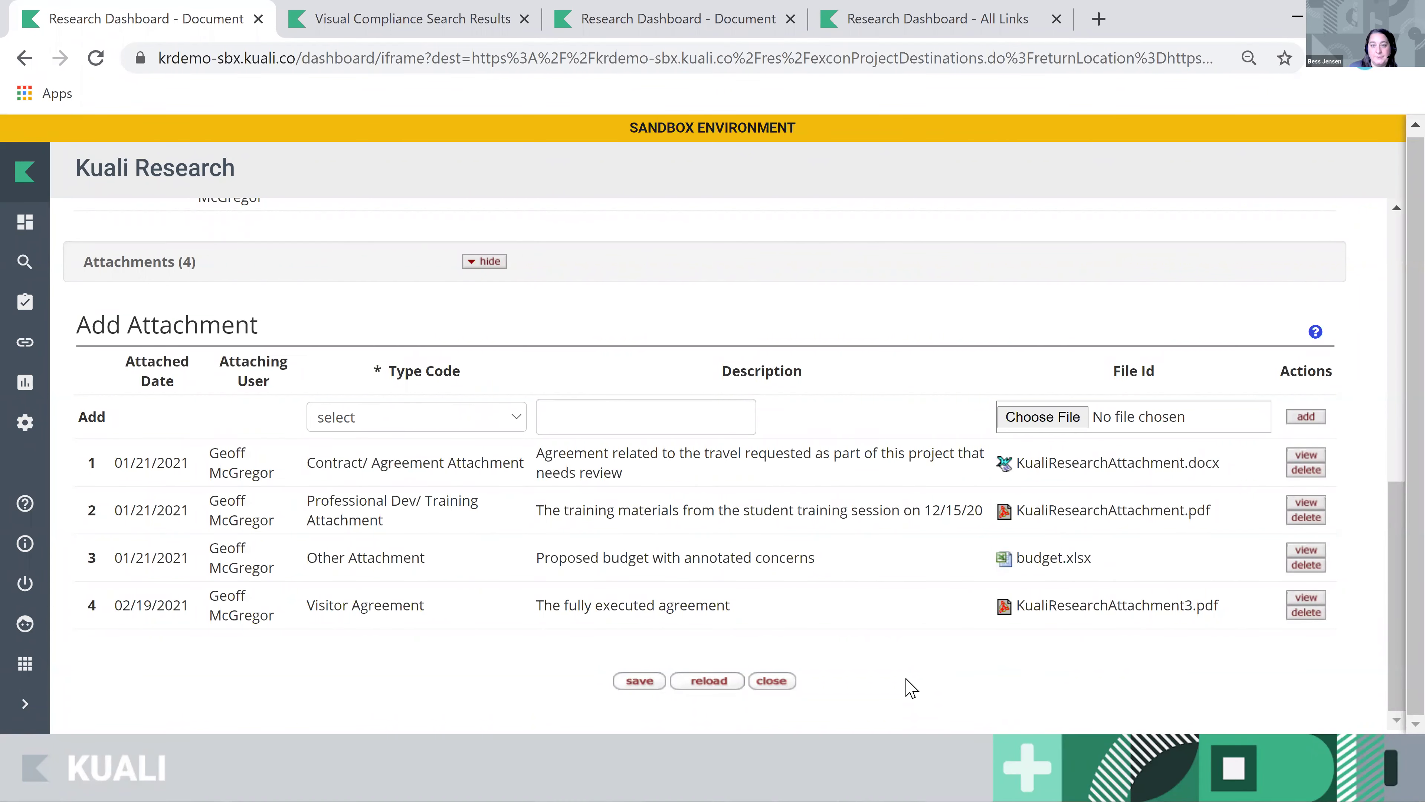
Open the project's Supplemental Info page and expand the BIS Items section to view the Export Control Classification field.
{"action": "scroll", "coordinate": [910, 691], "scroll_direction": "up", "scroll_amount": 10}
{"action": "scroll", "coordinate": [669, 331], "scroll_direction": "up", "scroll_amount": 1}
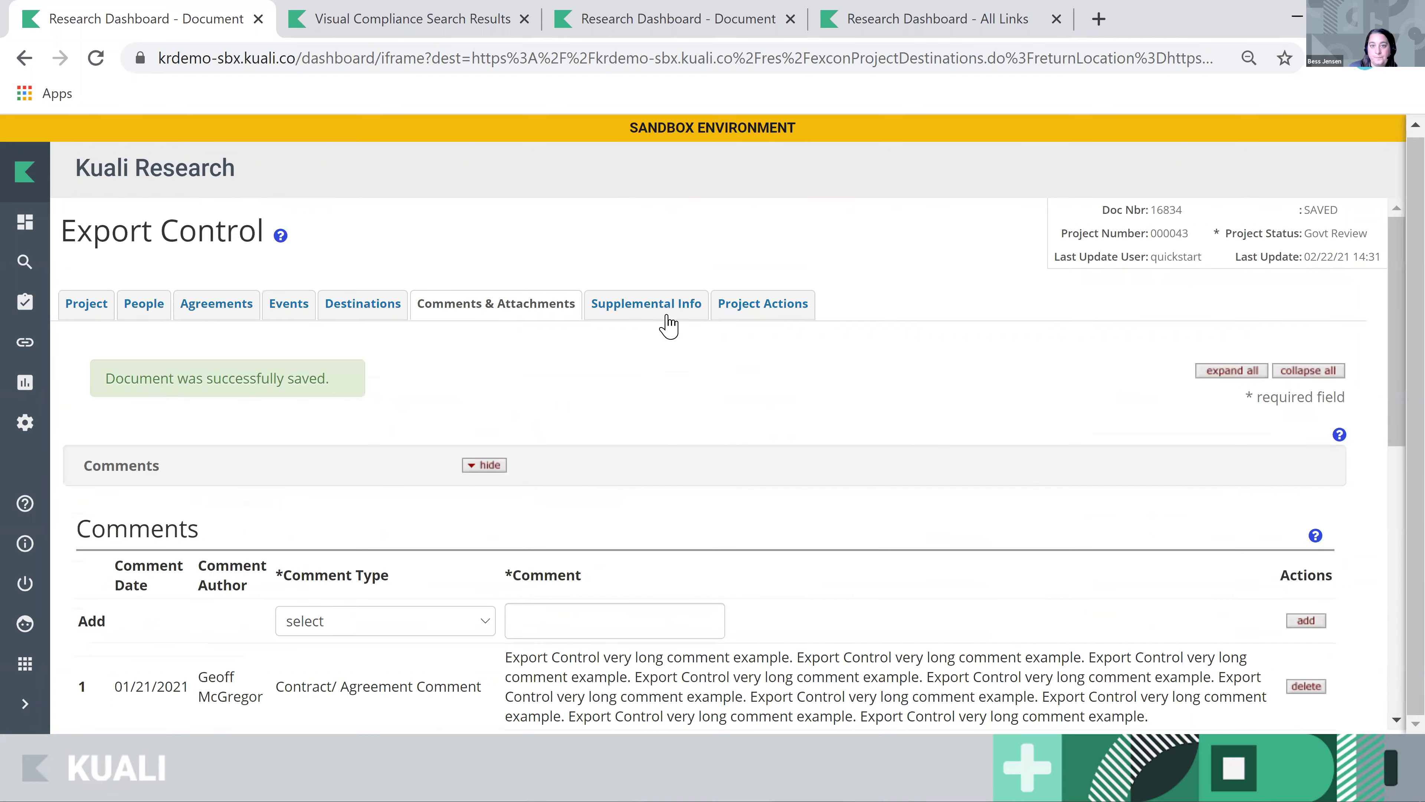
{"action": "left_click", "coordinate": [663, 305]}
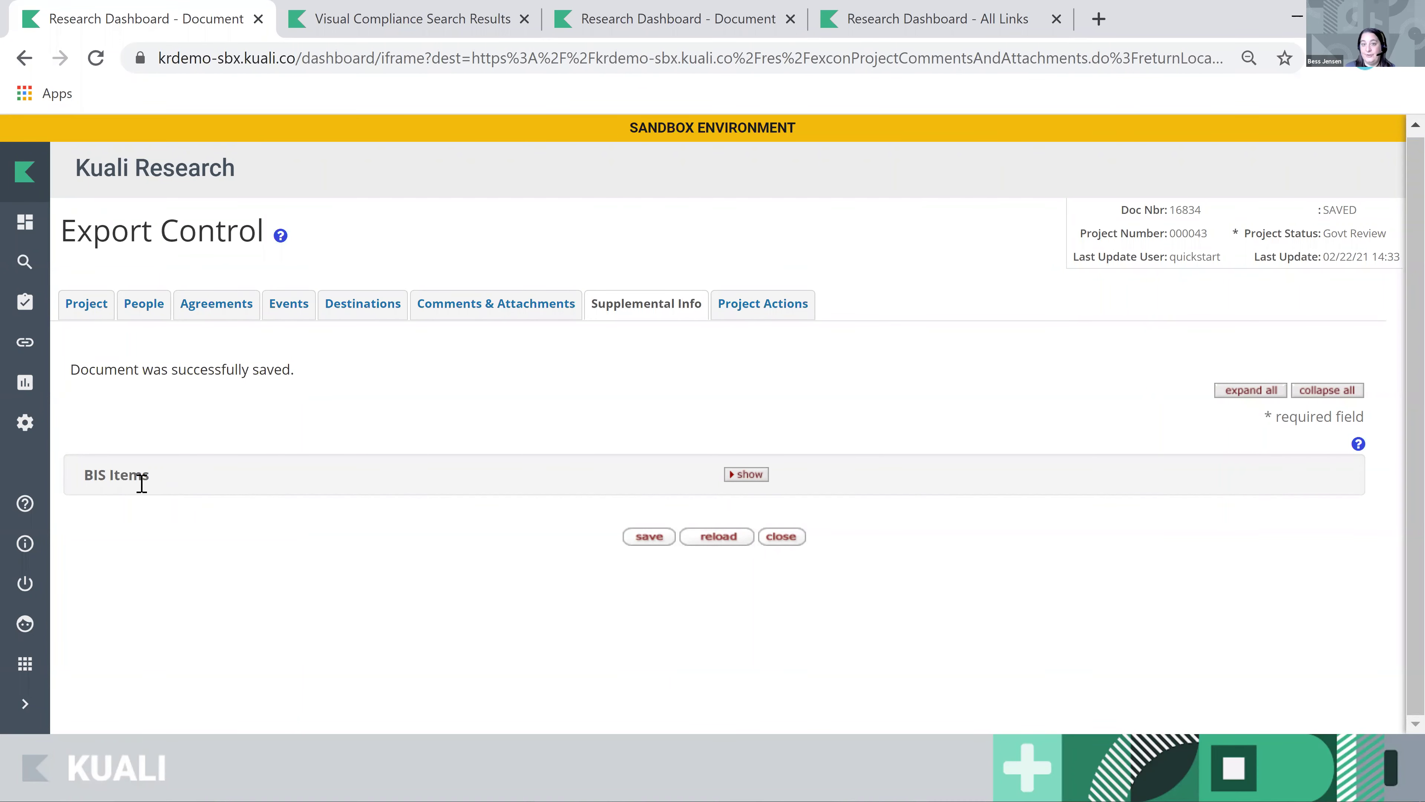
{"action": "left_click", "coordinate": [749, 475]}
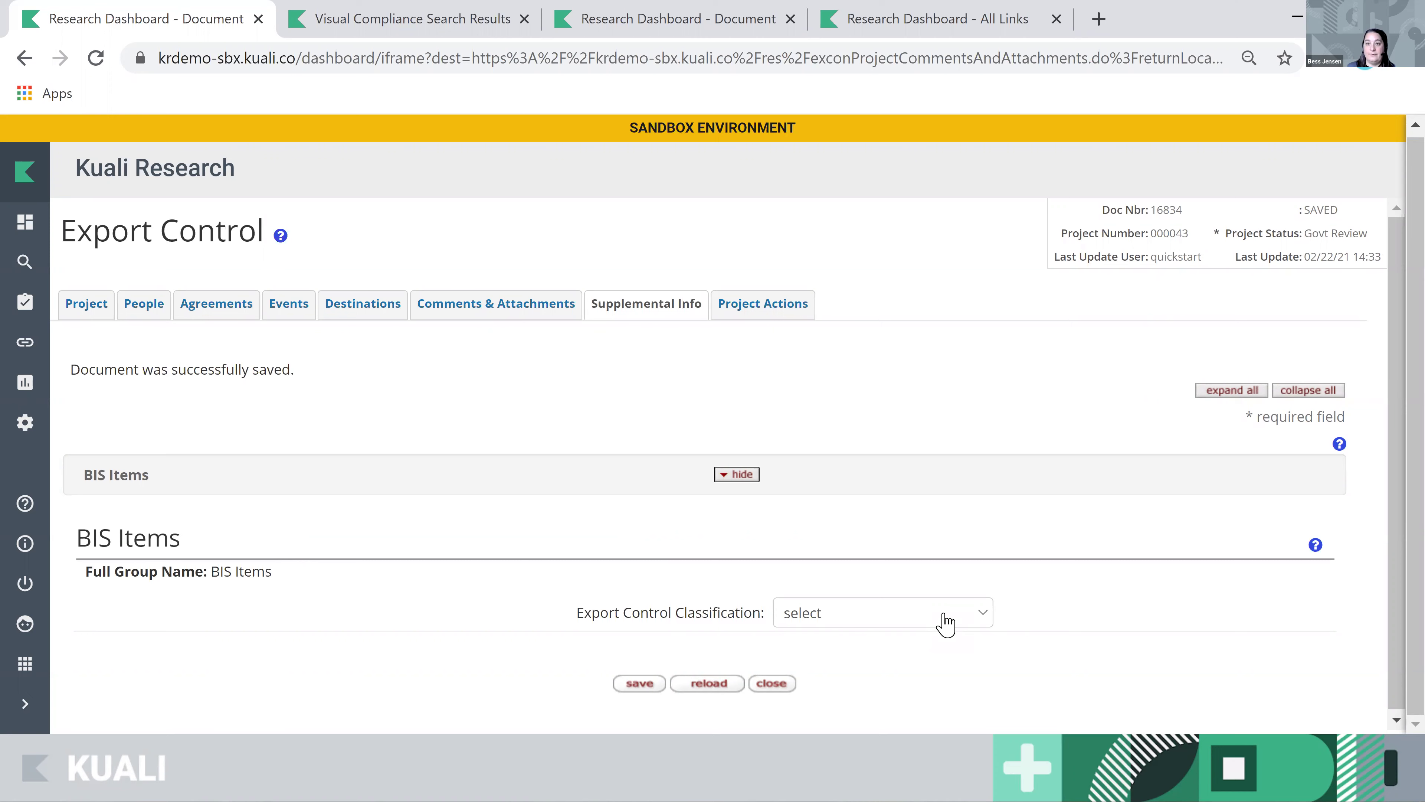
Open the Project Actions page and examine its data validation options, trip info and correspondence history.
{"action": "left_click", "coordinate": [763, 304]}
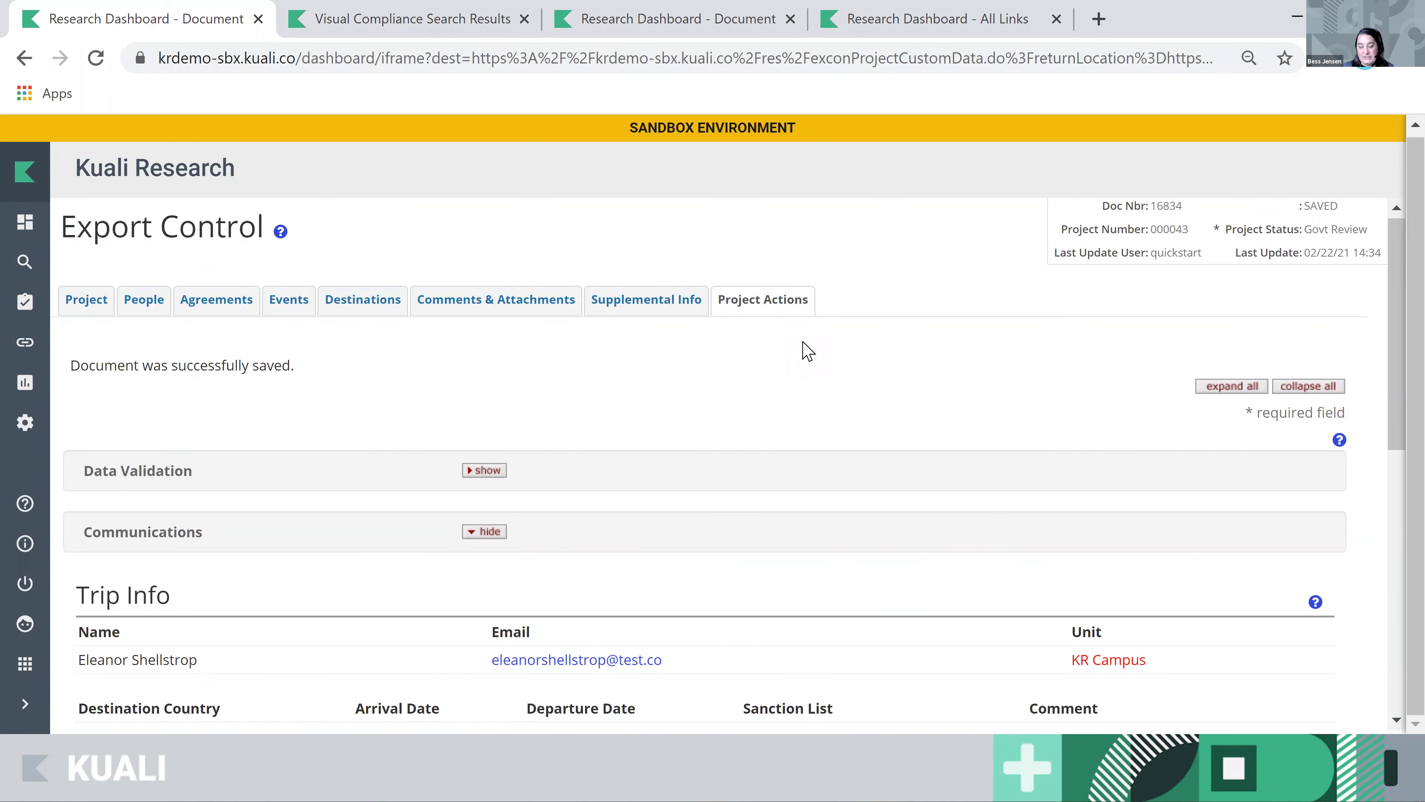
{"action": "left_click", "coordinate": [477, 472]}
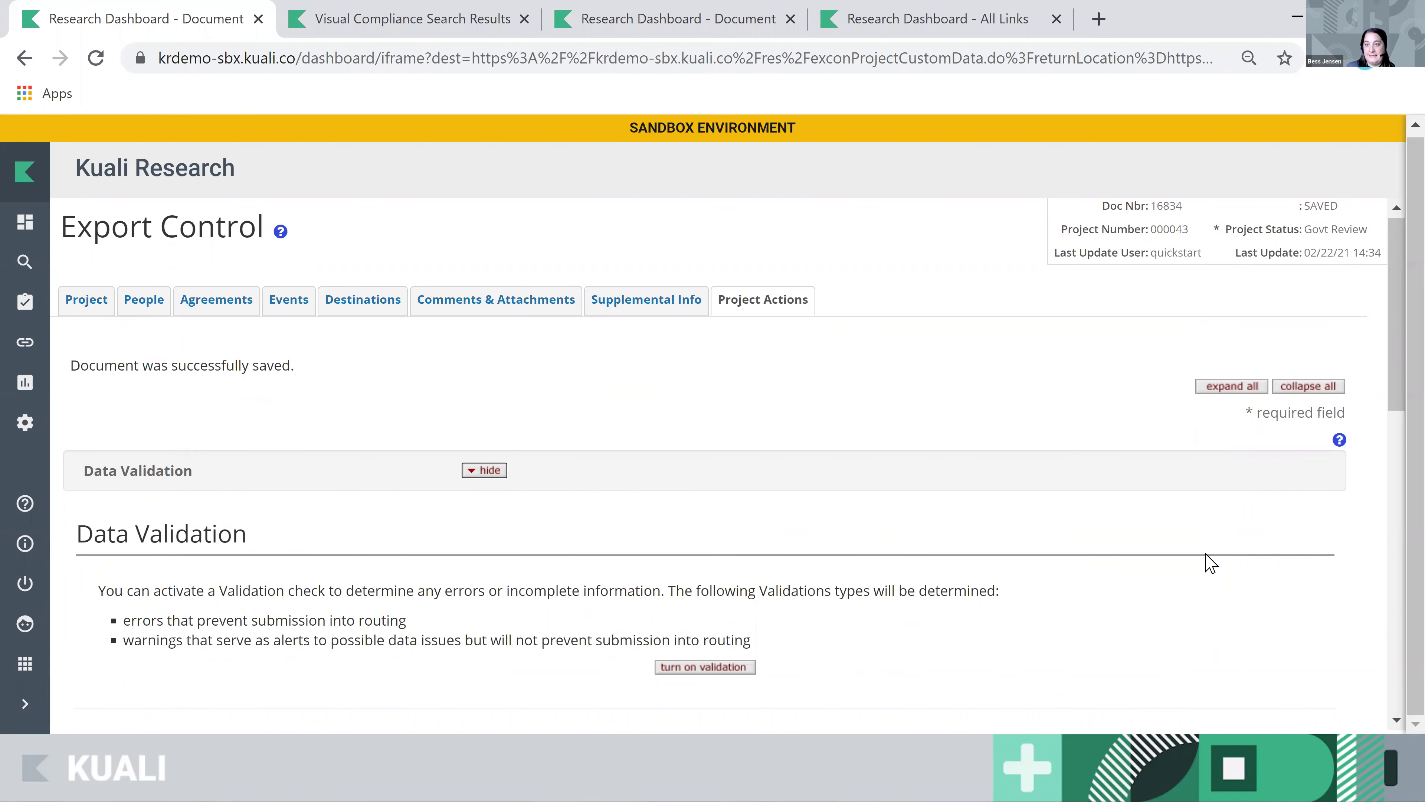
{"action": "scroll", "coordinate": [1221, 620], "scroll_direction": "down", "scroll_amount": 2}
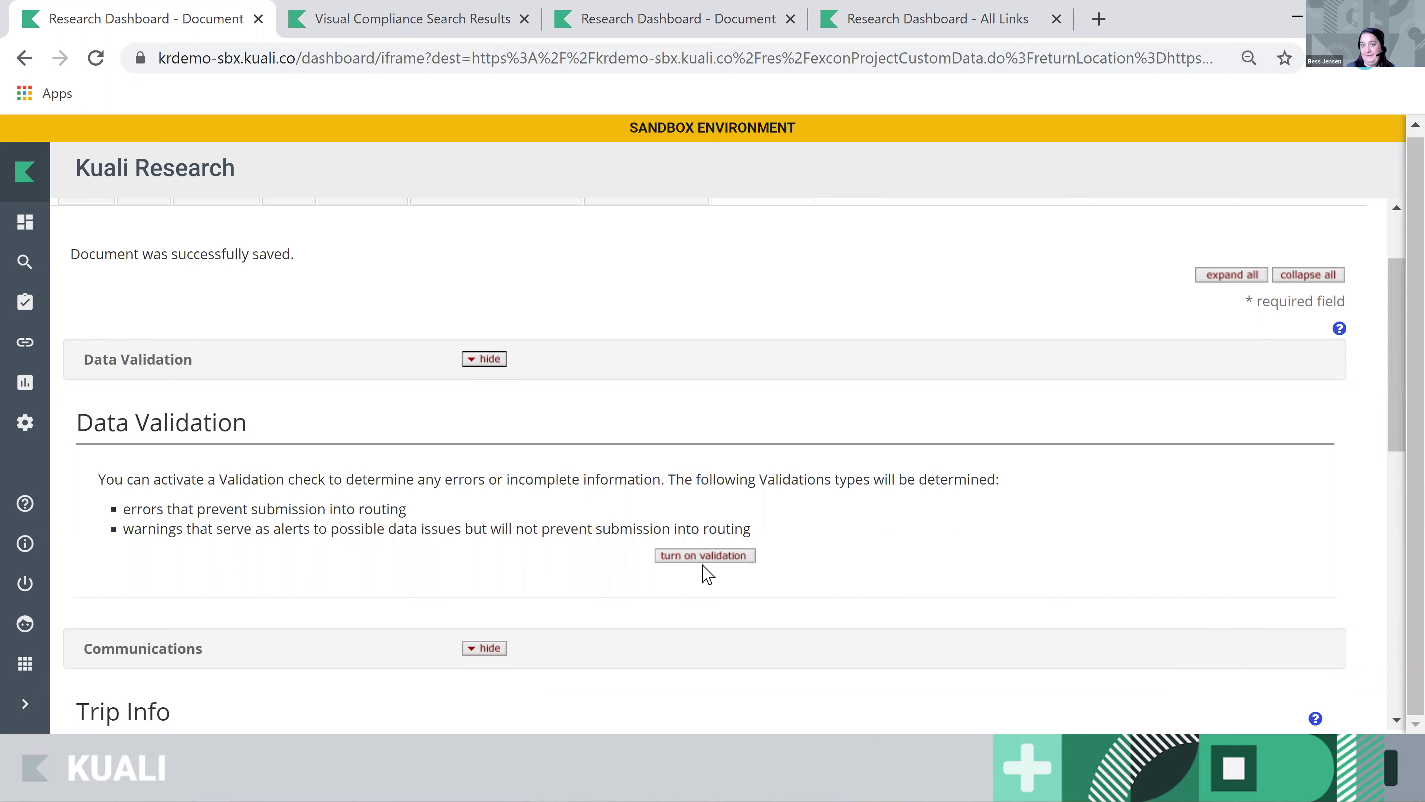
{"action": "scroll", "coordinate": [1066, 576], "scroll_direction": "down", "scroll_amount": 4}
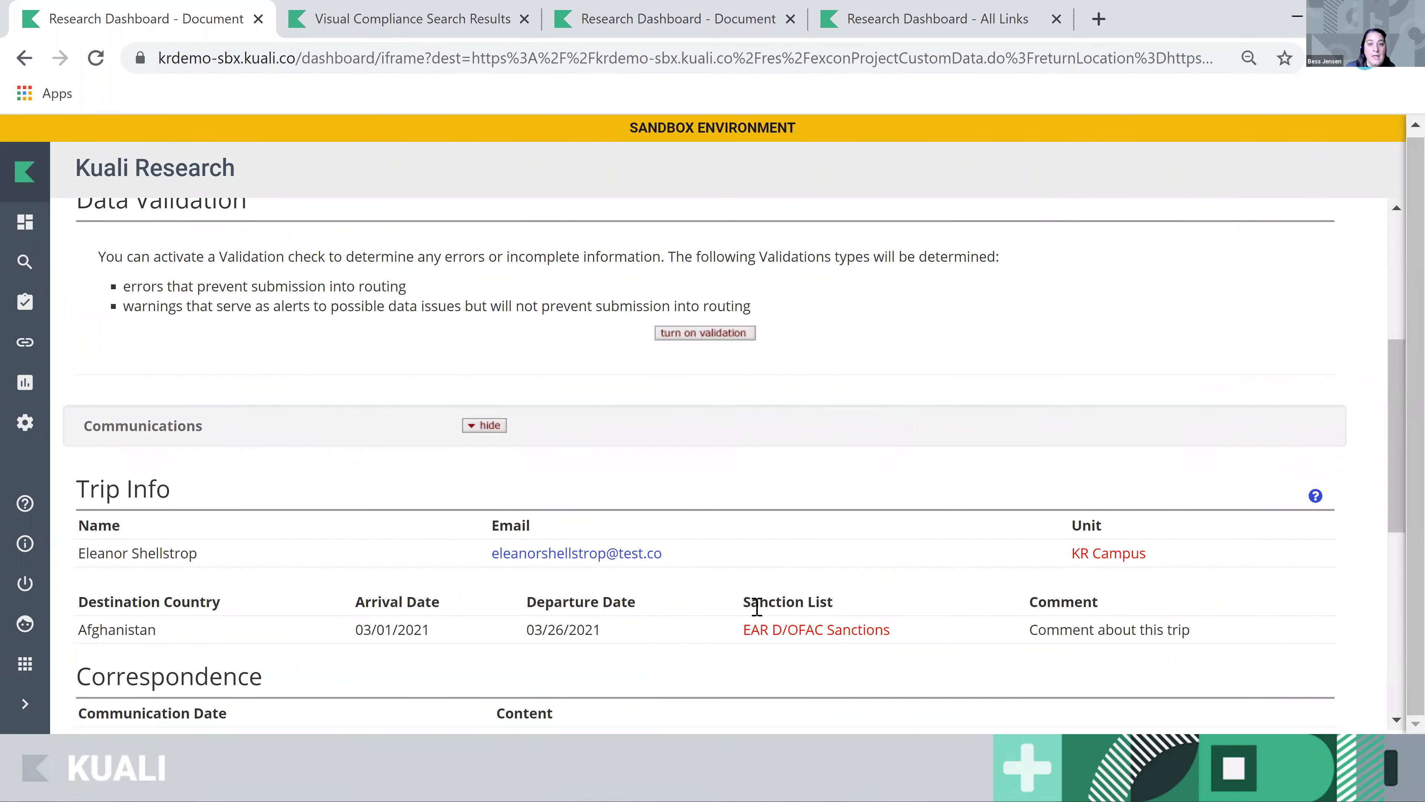
{"action": "scroll", "coordinate": [649, 561], "scroll_direction": "down", "scroll_amount": 2}
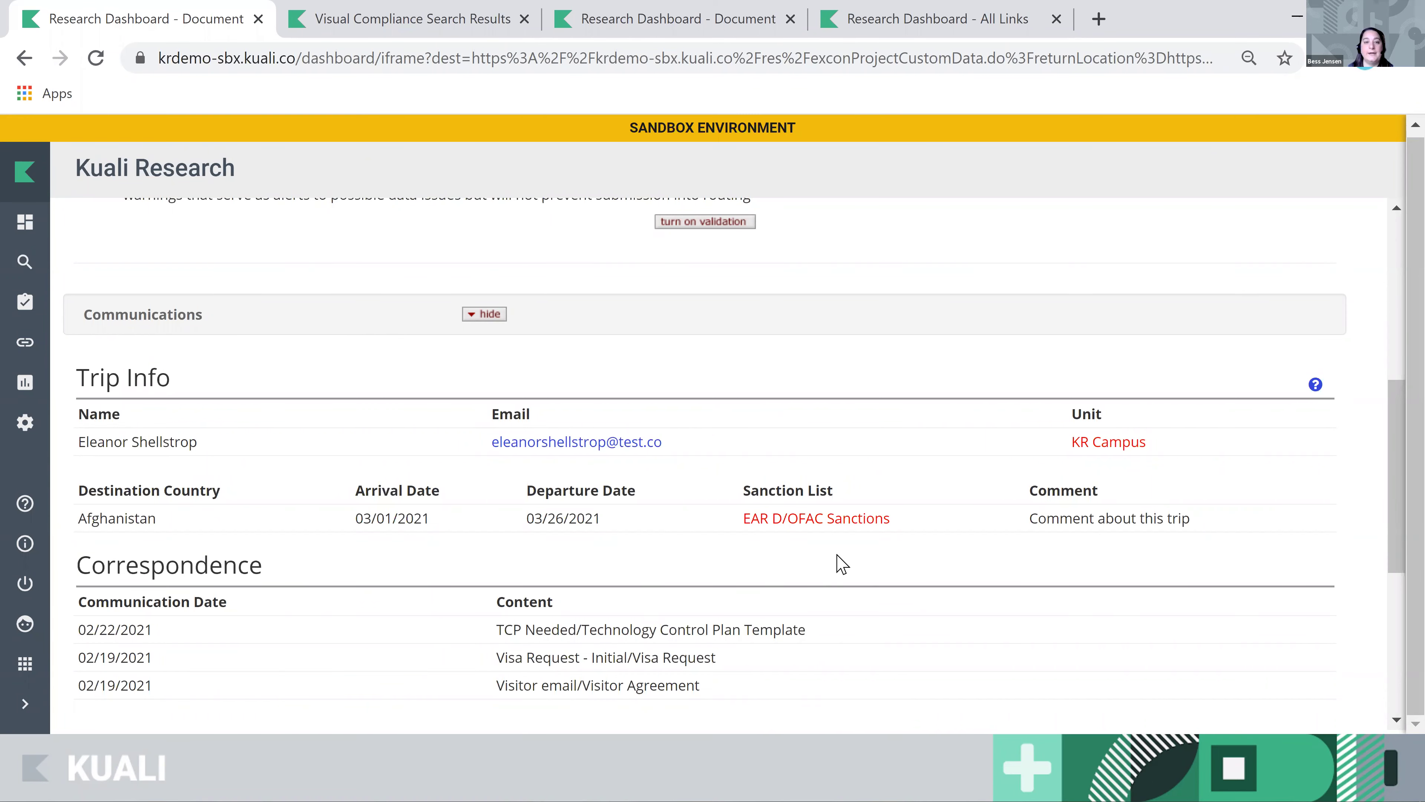
{"action": "scroll", "coordinate": [970, 620], "scroll_direction": "down", "scroll_amount": 4}
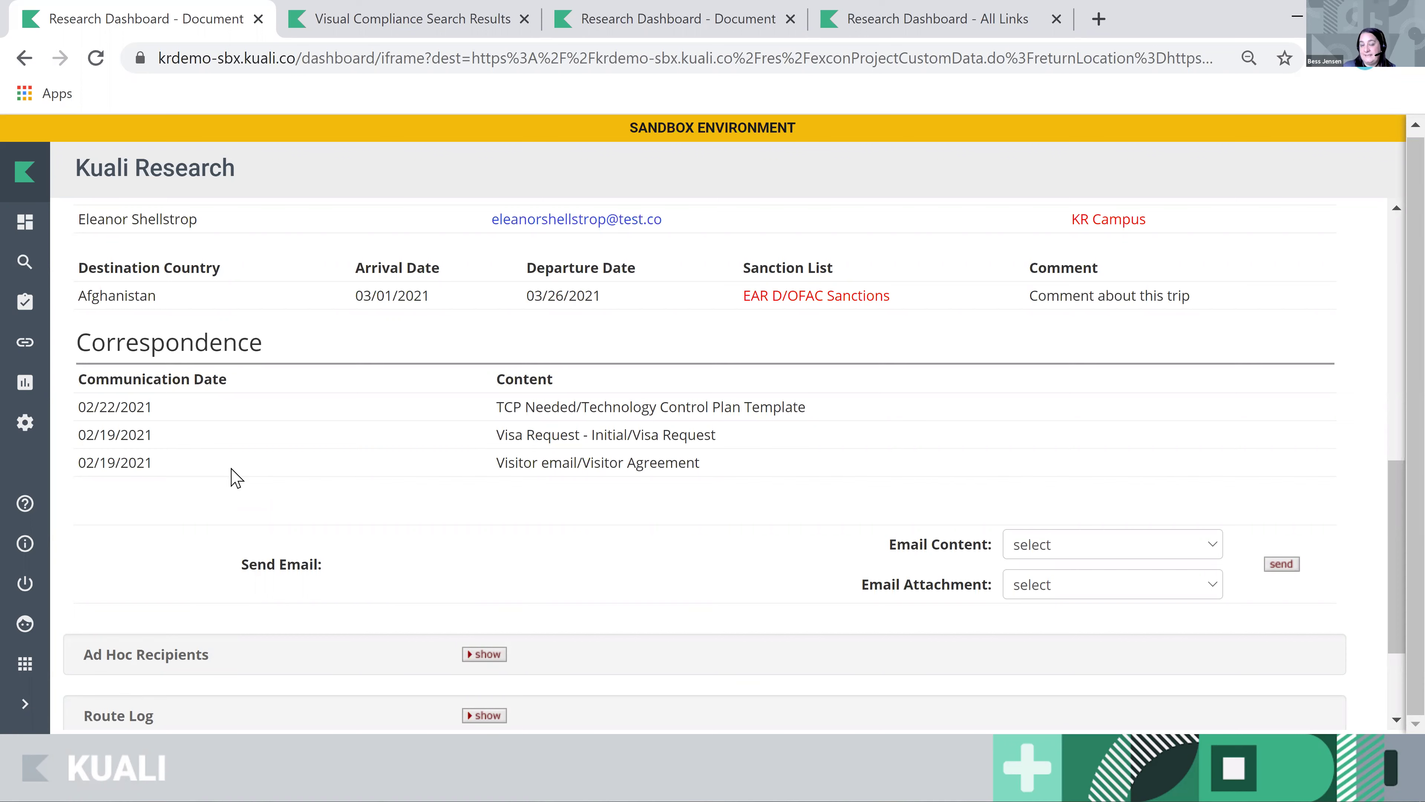
Send the traveler an email with the Visa Request - Initial content and the Visa Request attachment.
{"action": "left_click", "coordinate": [1203, 550]}
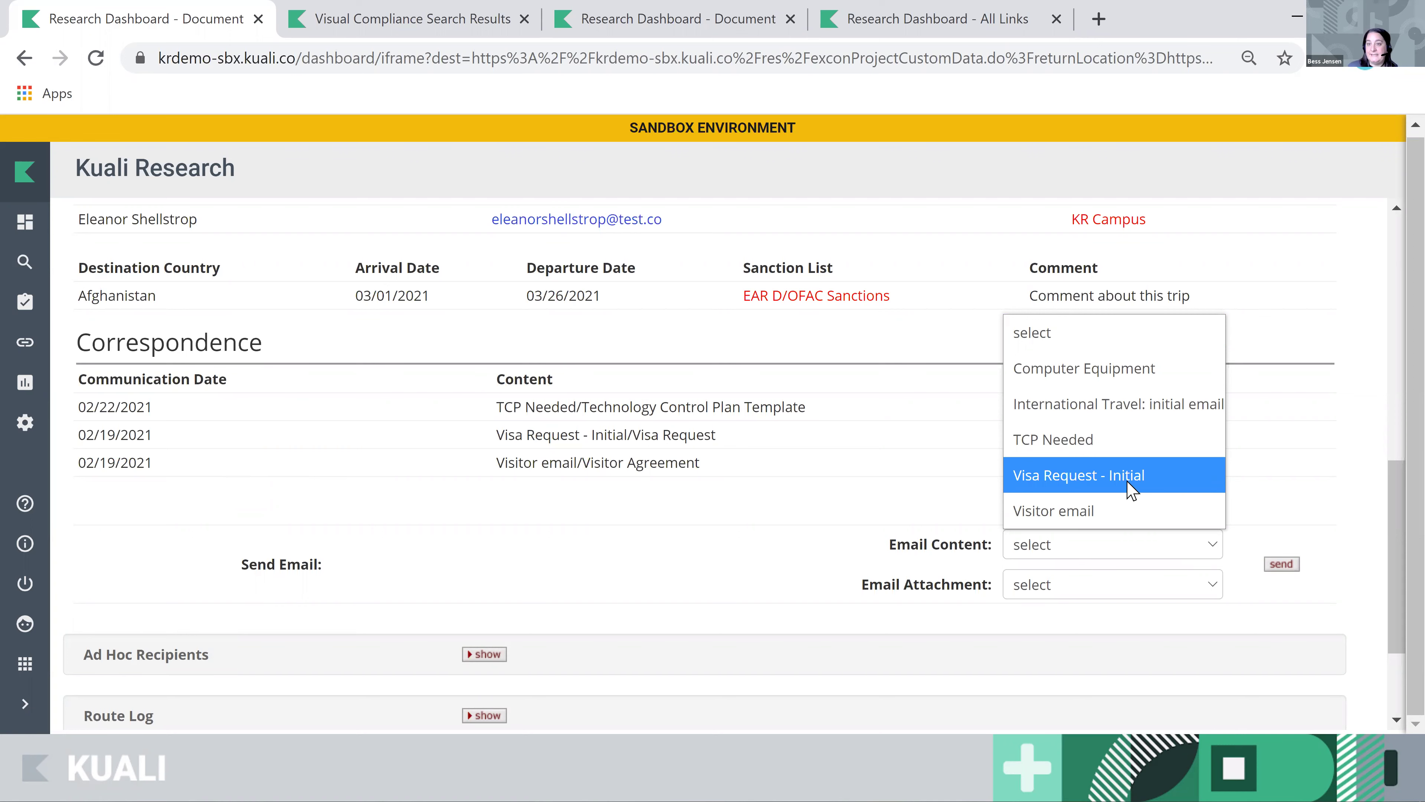
{"action": "left_click", "coordinate": [1160, 480]}
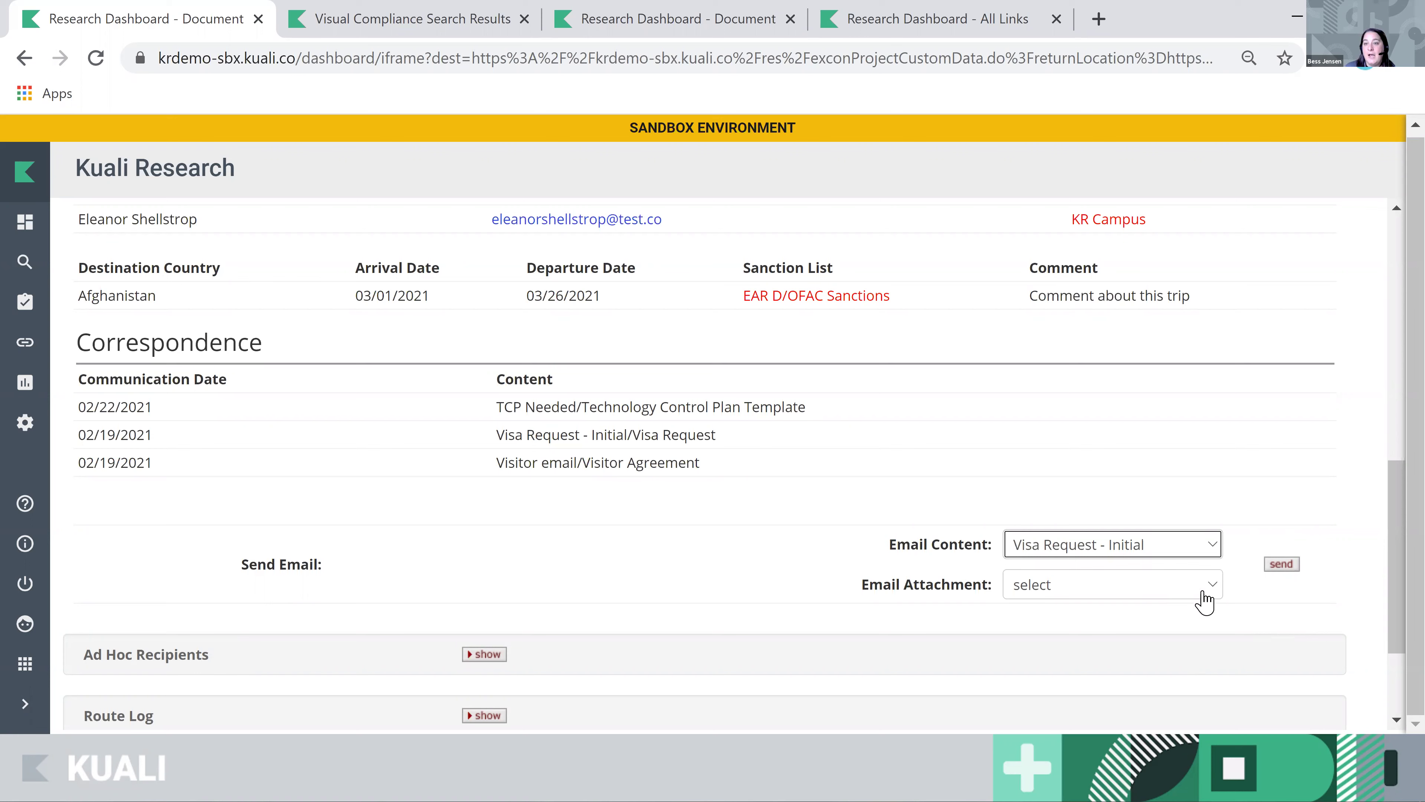
{"action": "left_click", "coordinate": [1215, 592]}
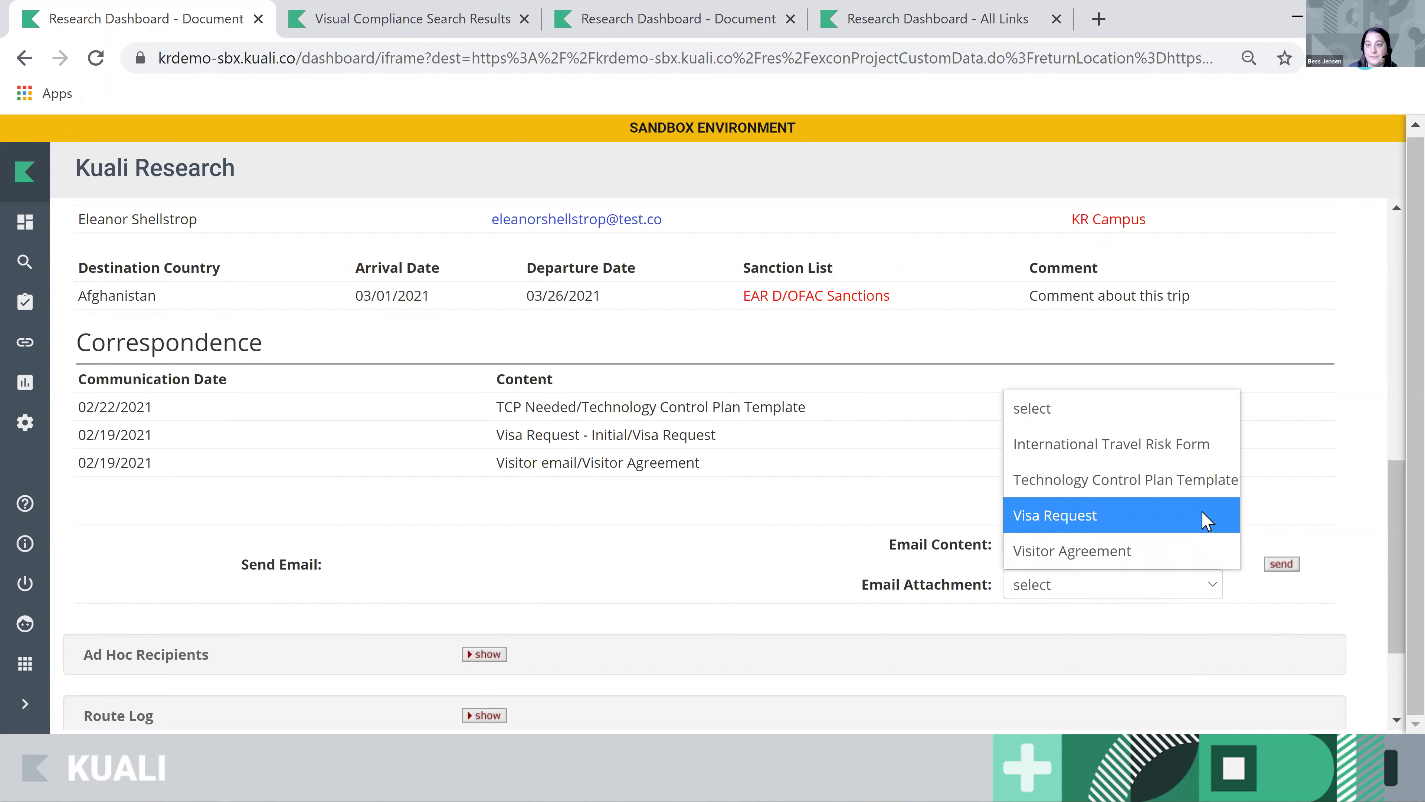
{"action": "left_click", "coordinate": [1206, 519]}
{"action": "left_click", "coordinate": [1283, 564]}
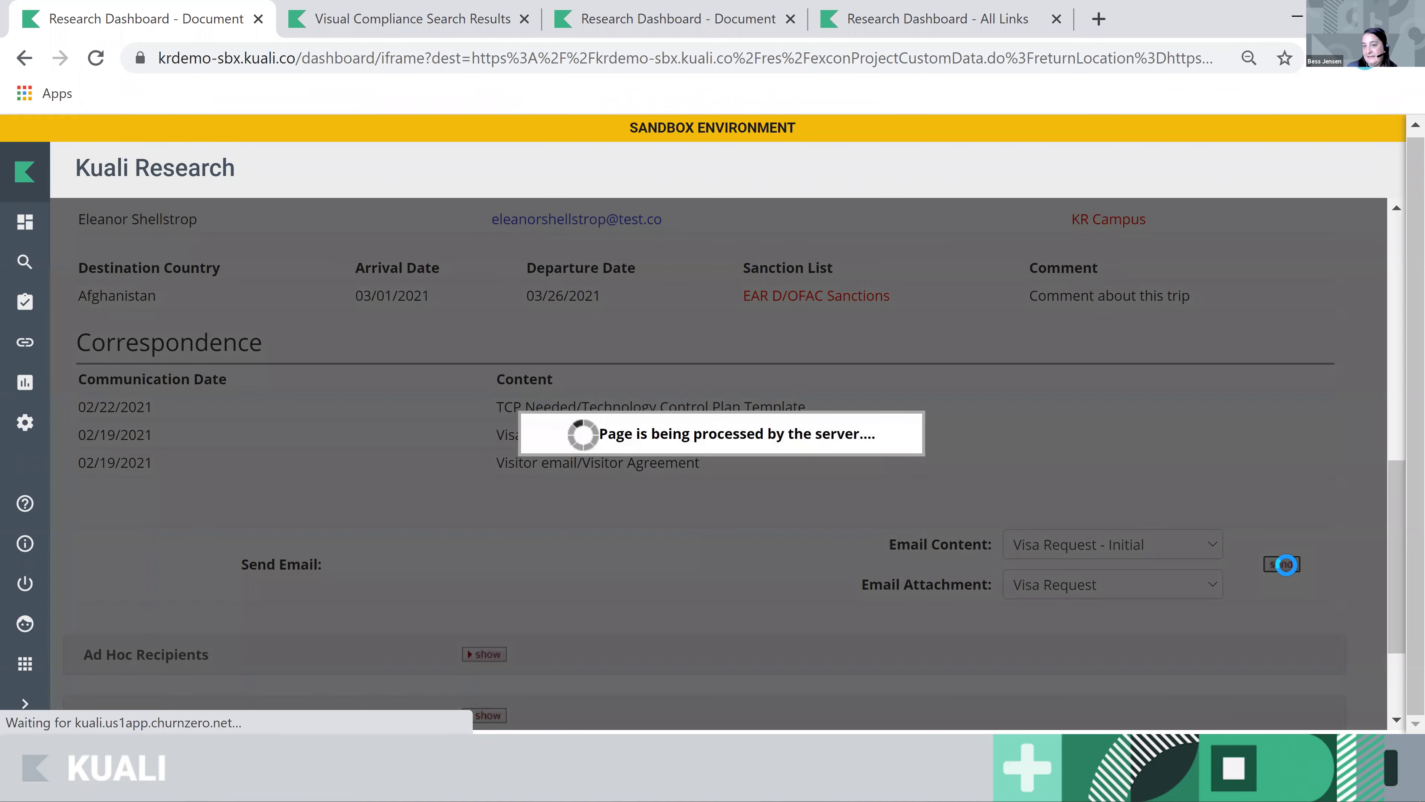
{"action": "scroll", "coordinate": [1176, 617], "scroll_direction": "down", "scroll_amount": 10}
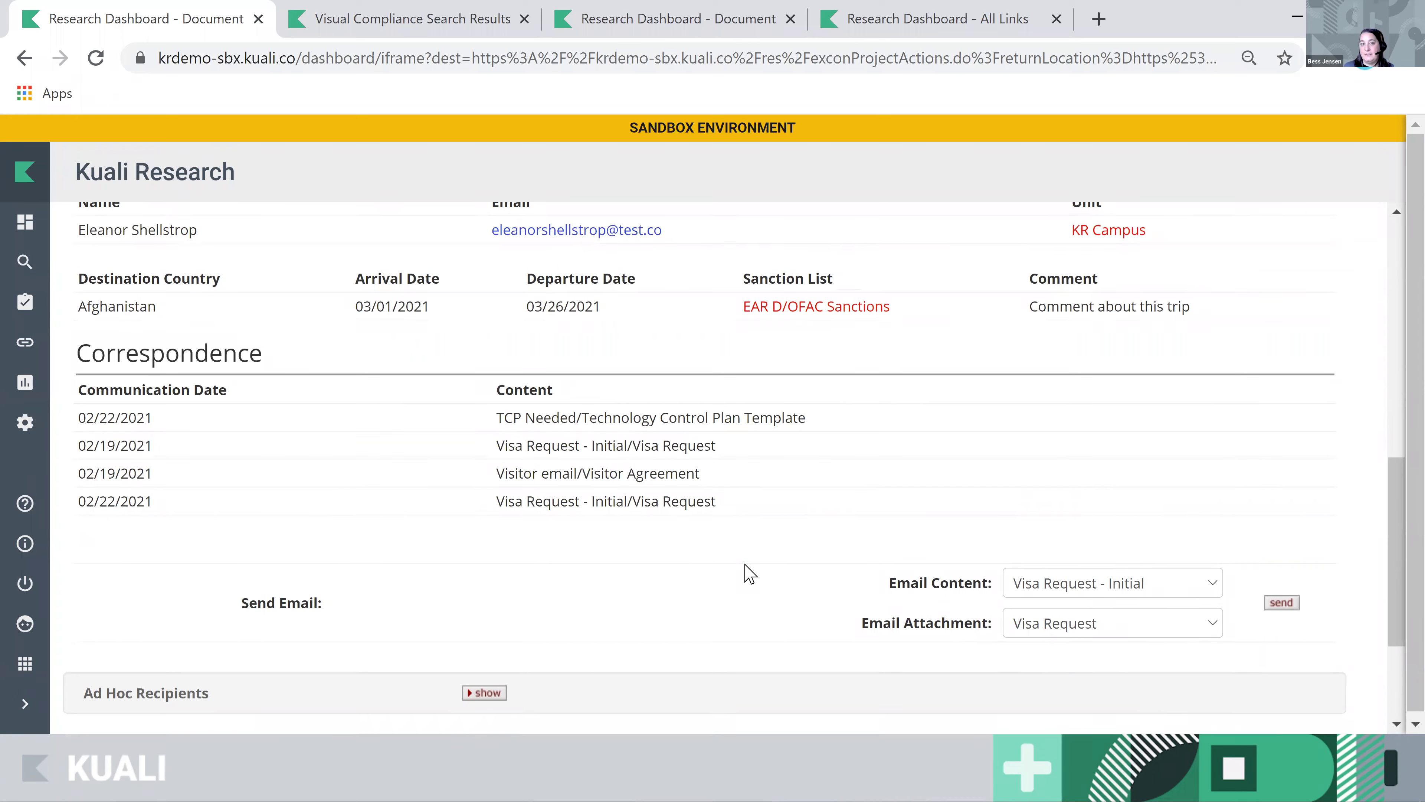
Open the project's Events page and check the event log for the sent visa request email.
{"action": "scroll", "coordinate": [748, 573], "scroll_direction": "up", "scroll_amount": 2}
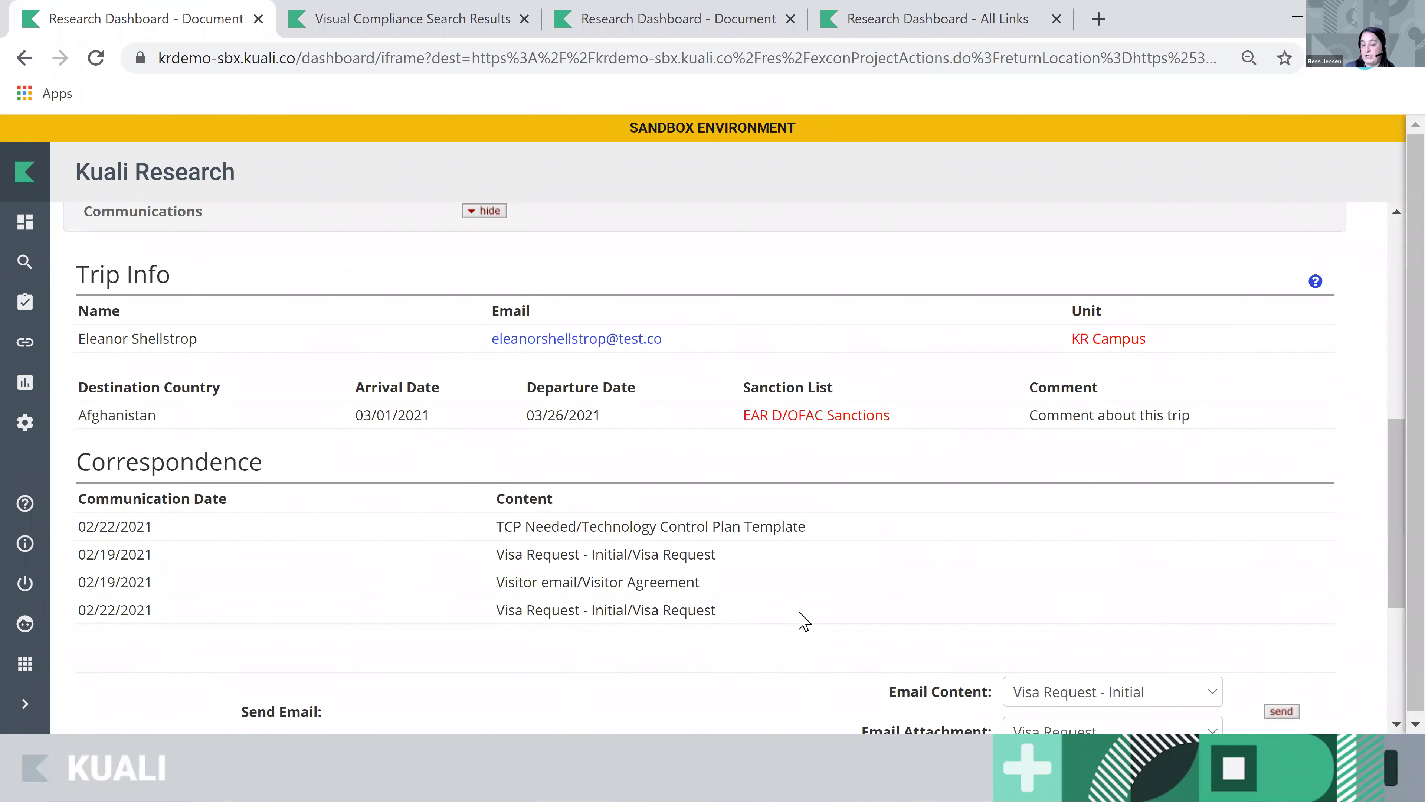
{"action": "scroll", "coordinate": [813, 627], "scroll_direction": "up", "scroll_amount": 6}
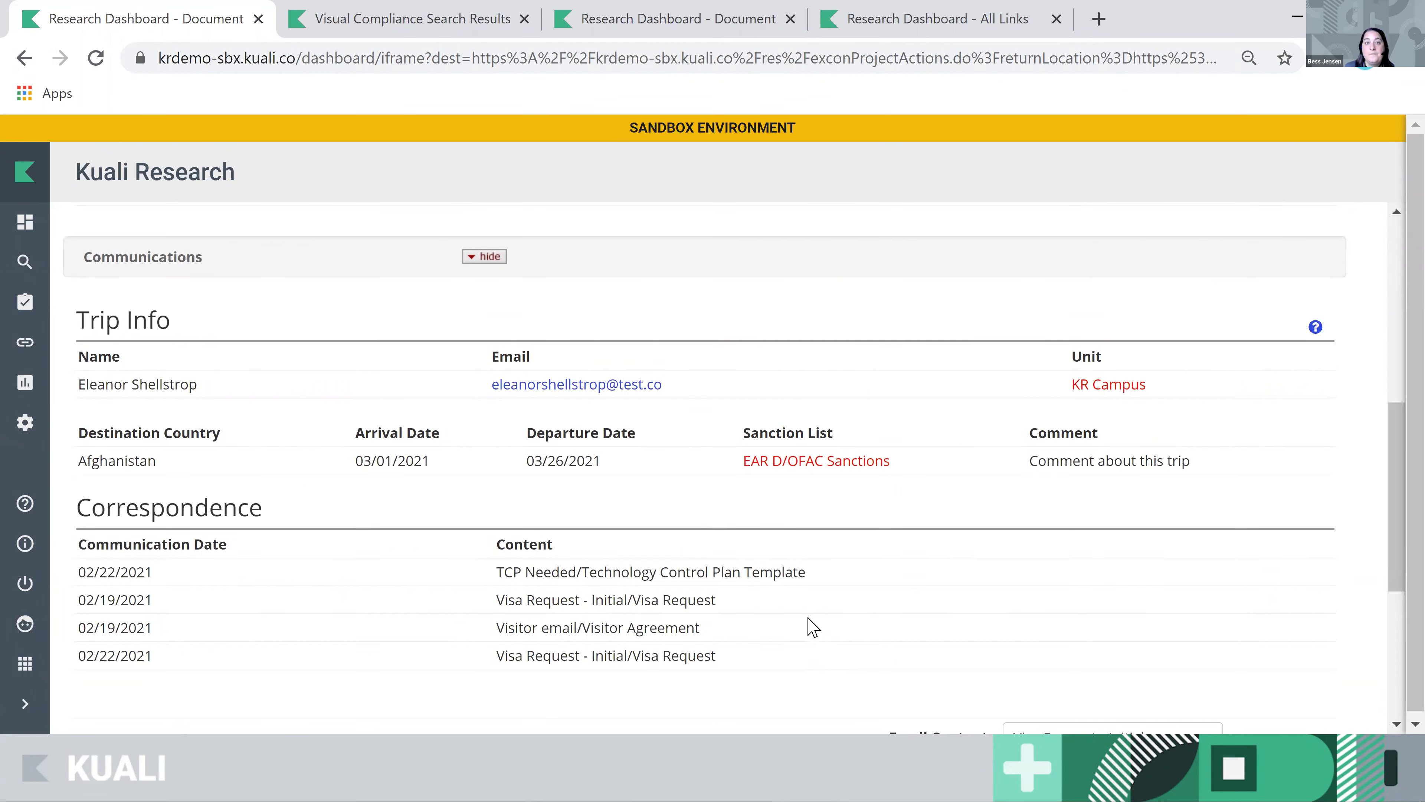
{"action": "scroll", "coordinate": [827, 605], "scroll_direction": "up", "scroll_amount": 4}
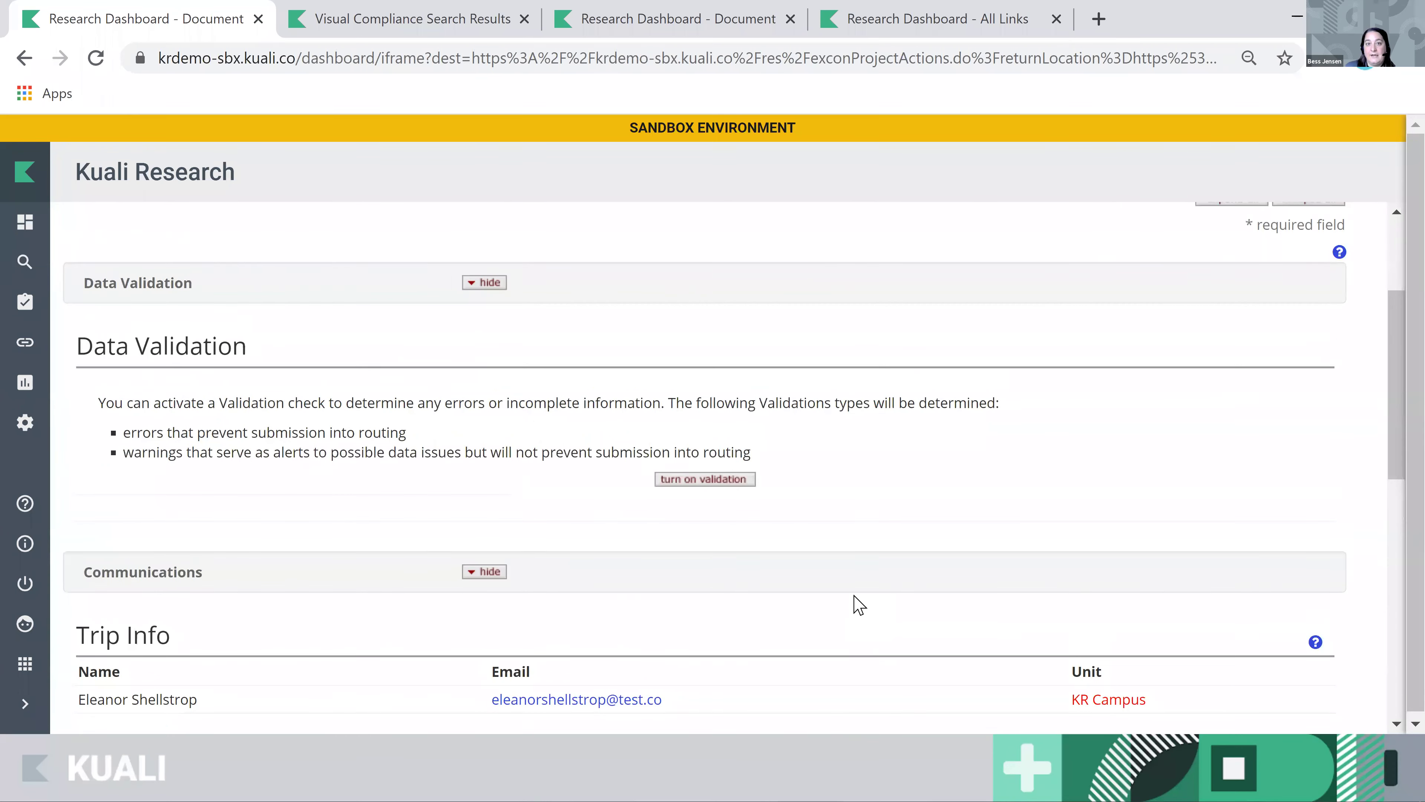
{"action": "left_click", "coordinate": [290, 303]}
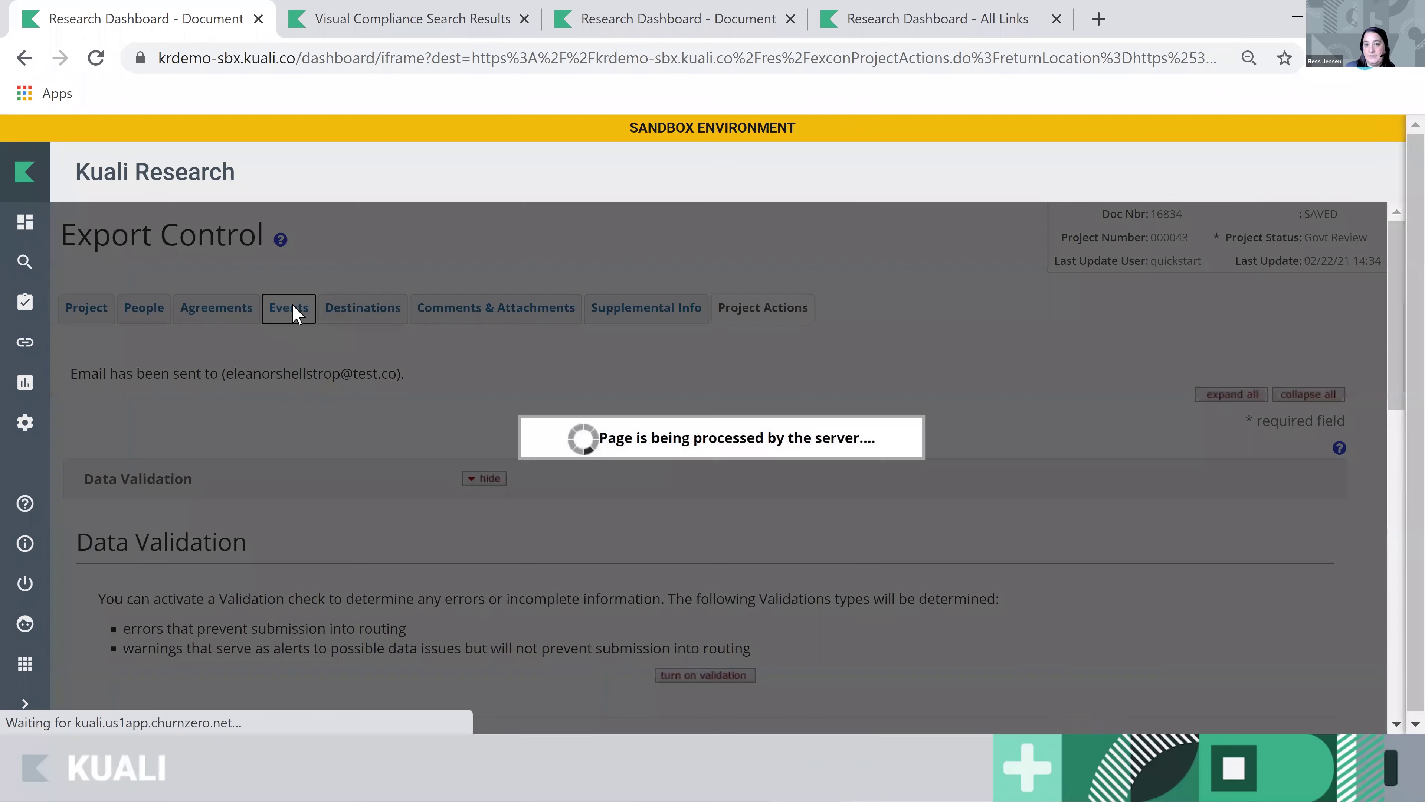
{"action": "scroll", "coordinate": [935, 541], "scroll_direction": "down", "scroll_amount": 3}
{"action": "scroll", "coordinate": [732, 665], "scroll_direction": "down", "scroll_amount": 2}
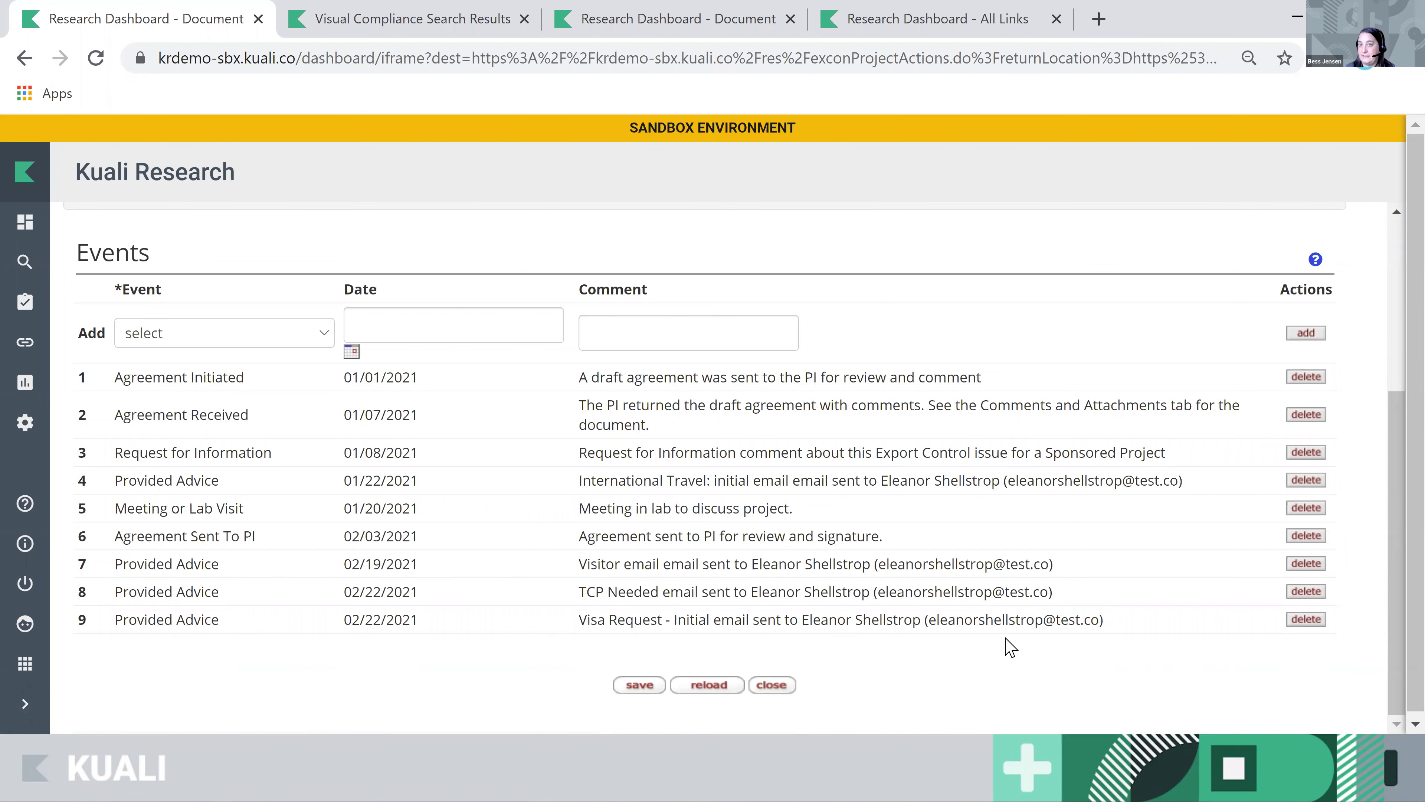
{"action": "scroll", "coordinate": [1005, 678], "scroll_direction": "up", "scroll_amount": 5}
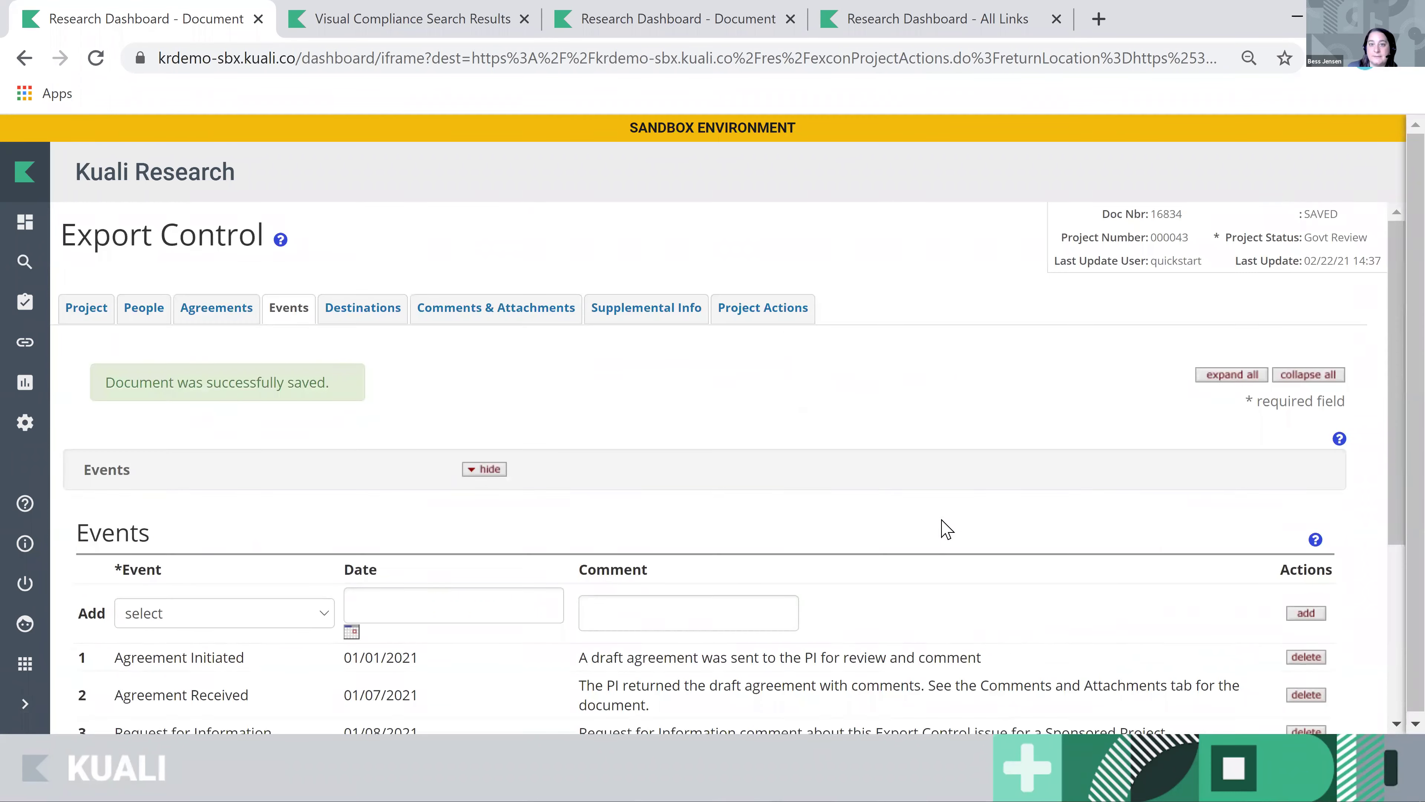
Return to the Project Actions page and examine the project's notifications, including their recipients, subjects and messages.
{"action": "left_click", "coordinate": [782, 321]}
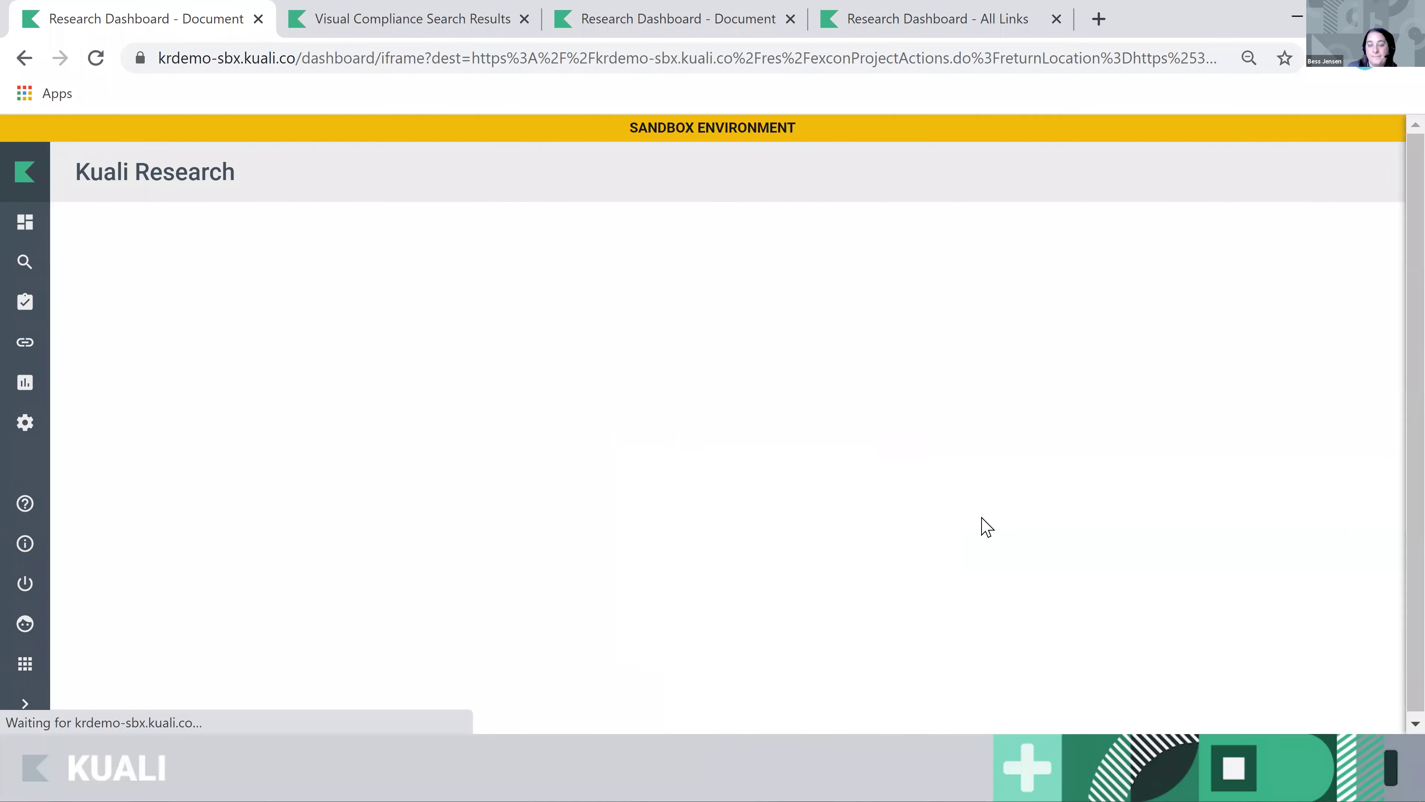
{"action": "scroll", "coordinate": [987, 529], "scroll_direction": "down", "scroll_amount": 10}
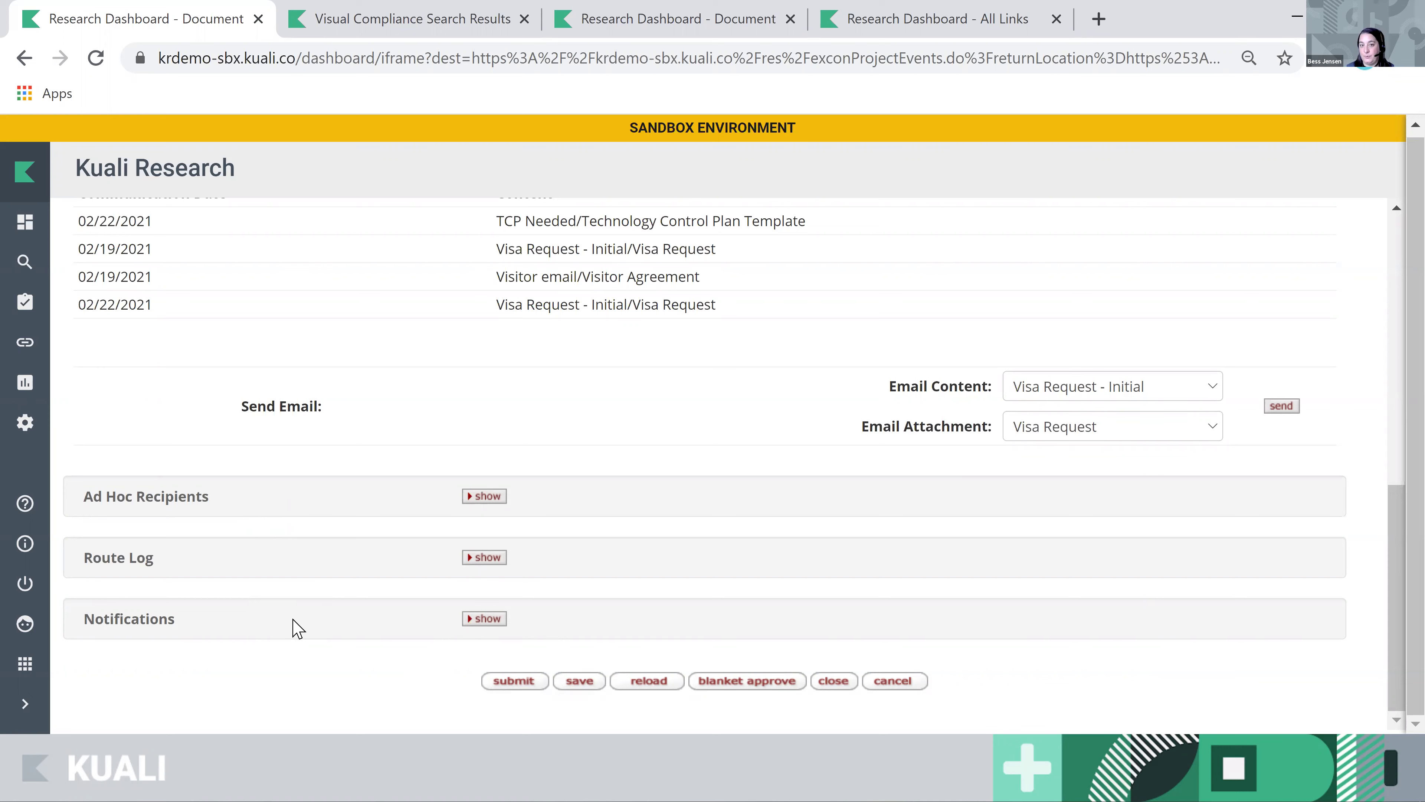
{"action": "left_click", "coordinate": [483, 618]}
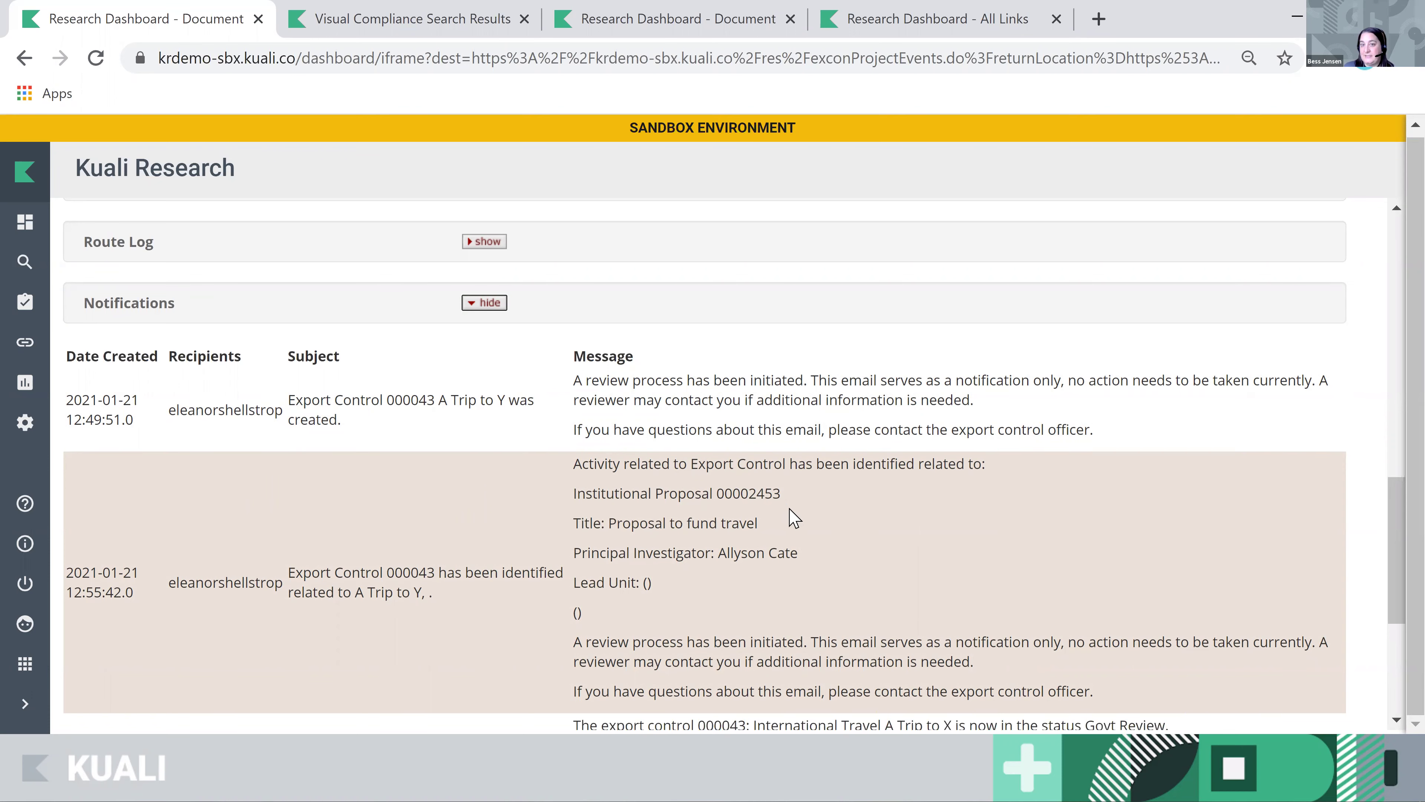
{"action": "triple_click", "coordinate": [800, 544]}
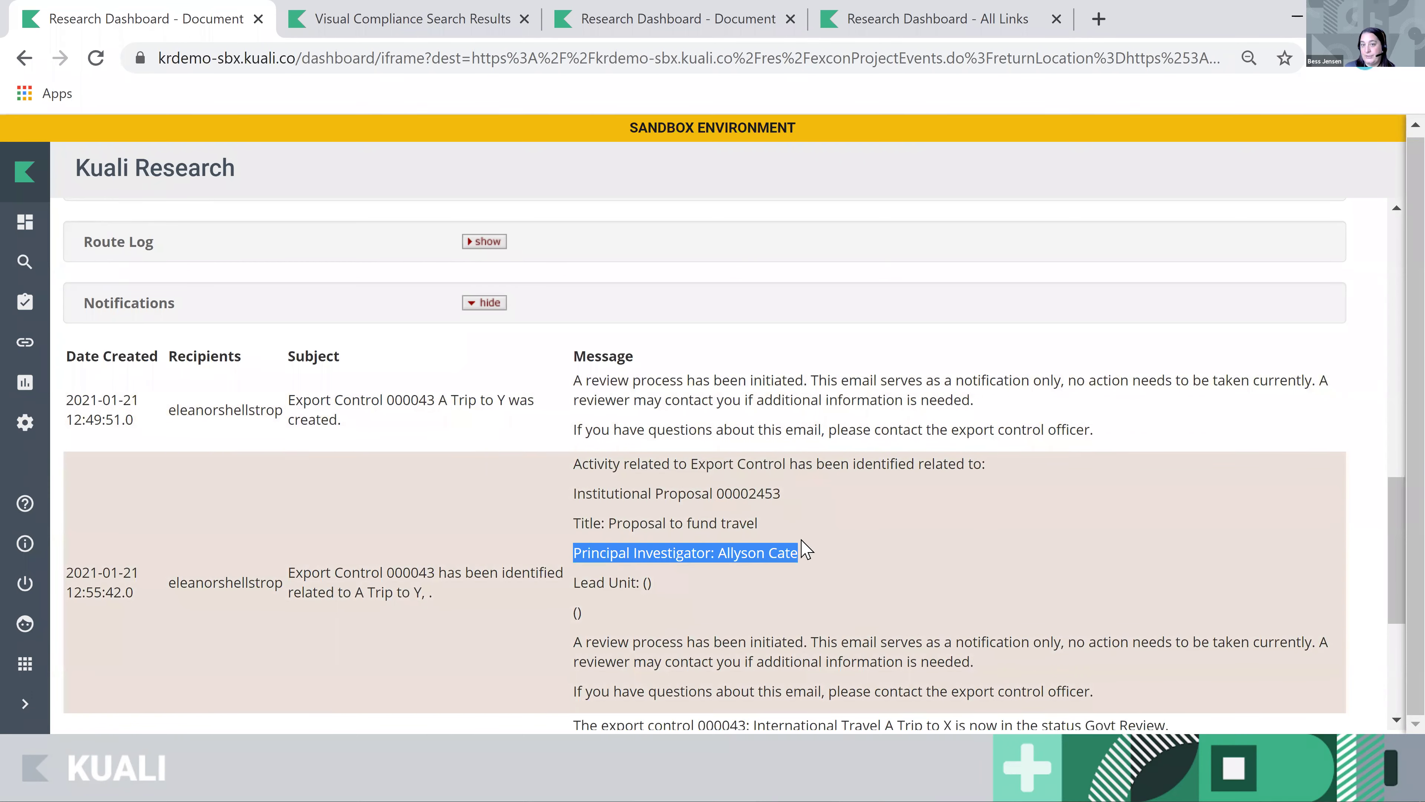
{"action": "left_click", "coordinate": [872, 552]}
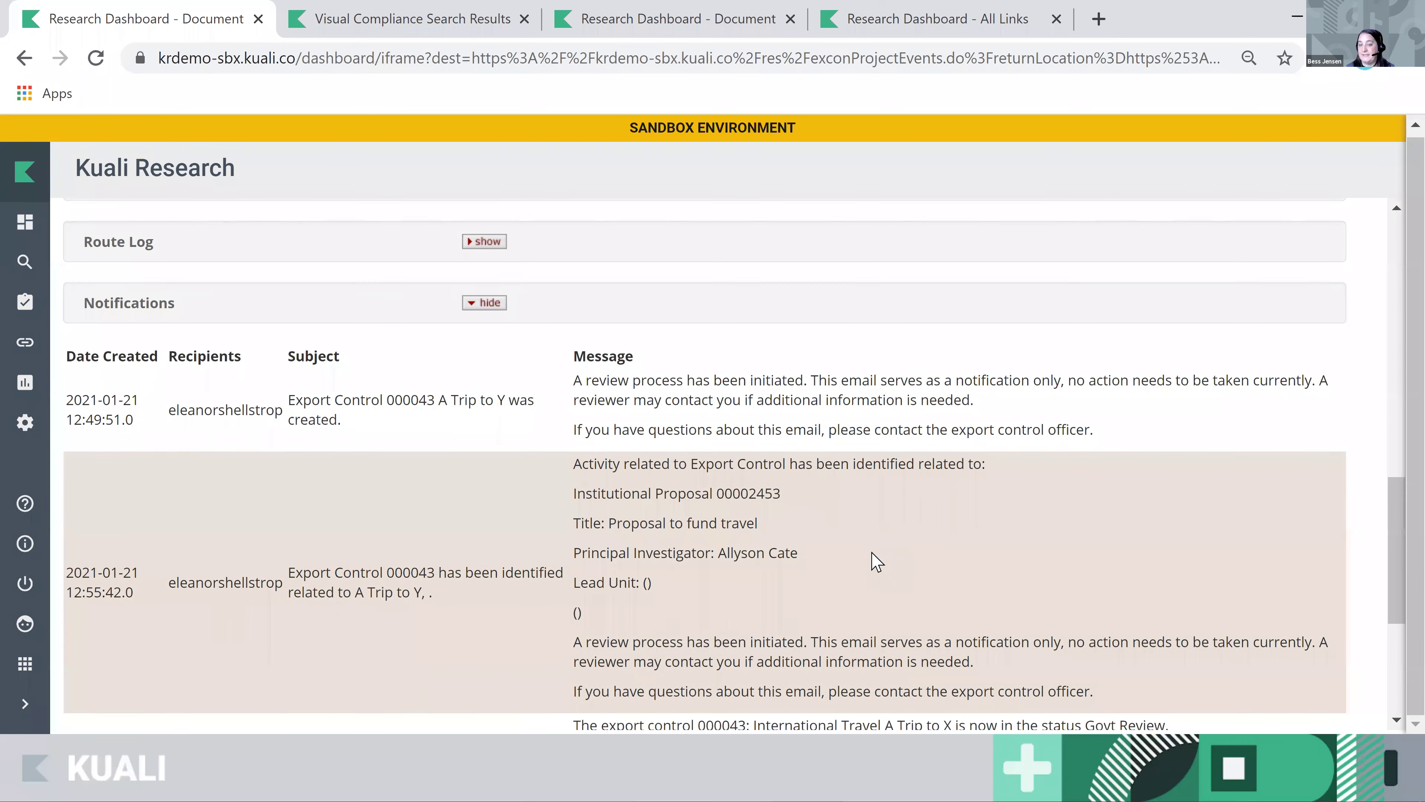
{"action": "scroll", "coordinate": [900, 613], "scroll_direction": "down", "scroll_amount": 5}
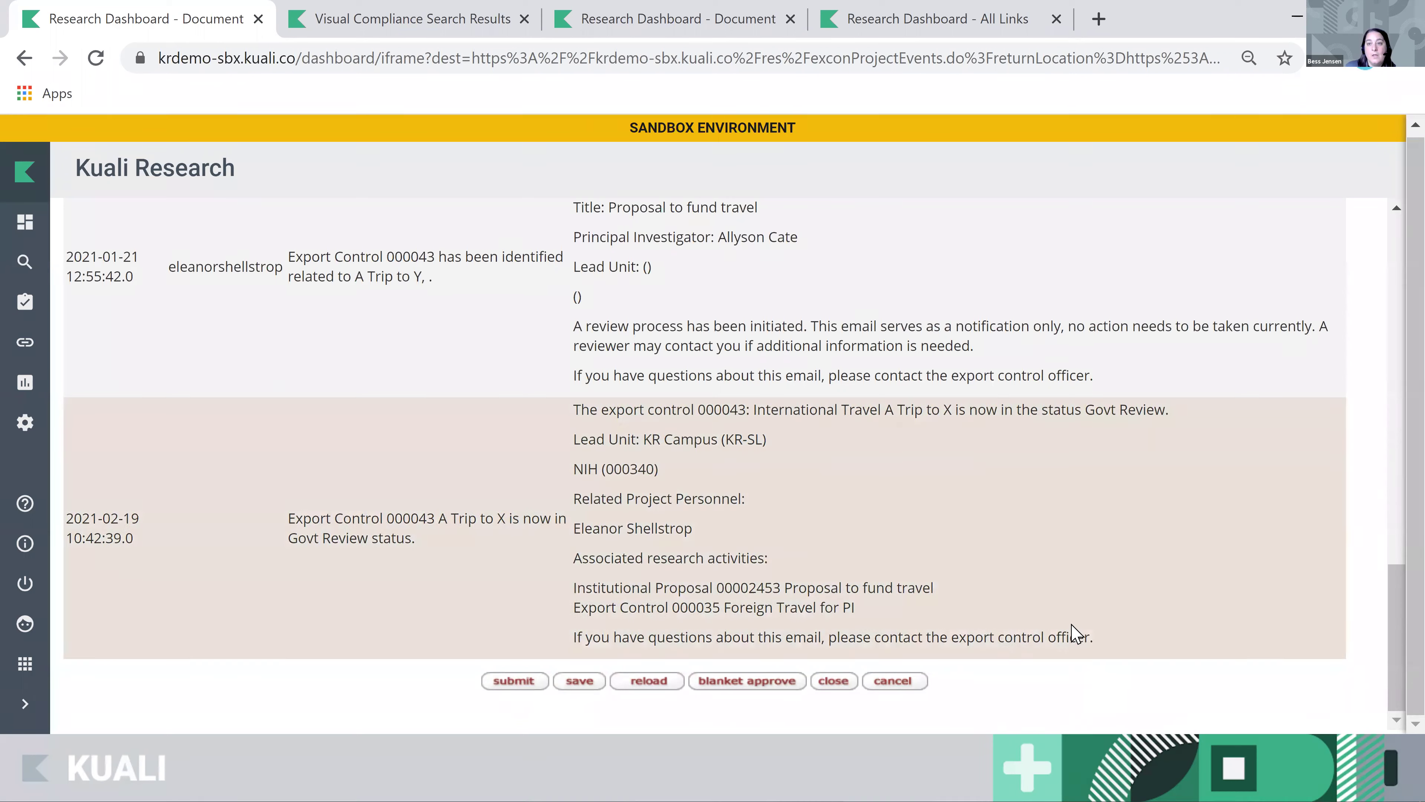
Revisit the project's Destinations page, and return to the main Project page with the export control project details.
{"action": "scroll", "coordinate": [1108, 629], "scroll_direction": "up", "scroll_amount": 1}
{"action": "scroll", "coordinate": [1109, 629], "scroll_direction": "up", "scroll_amount": 15}
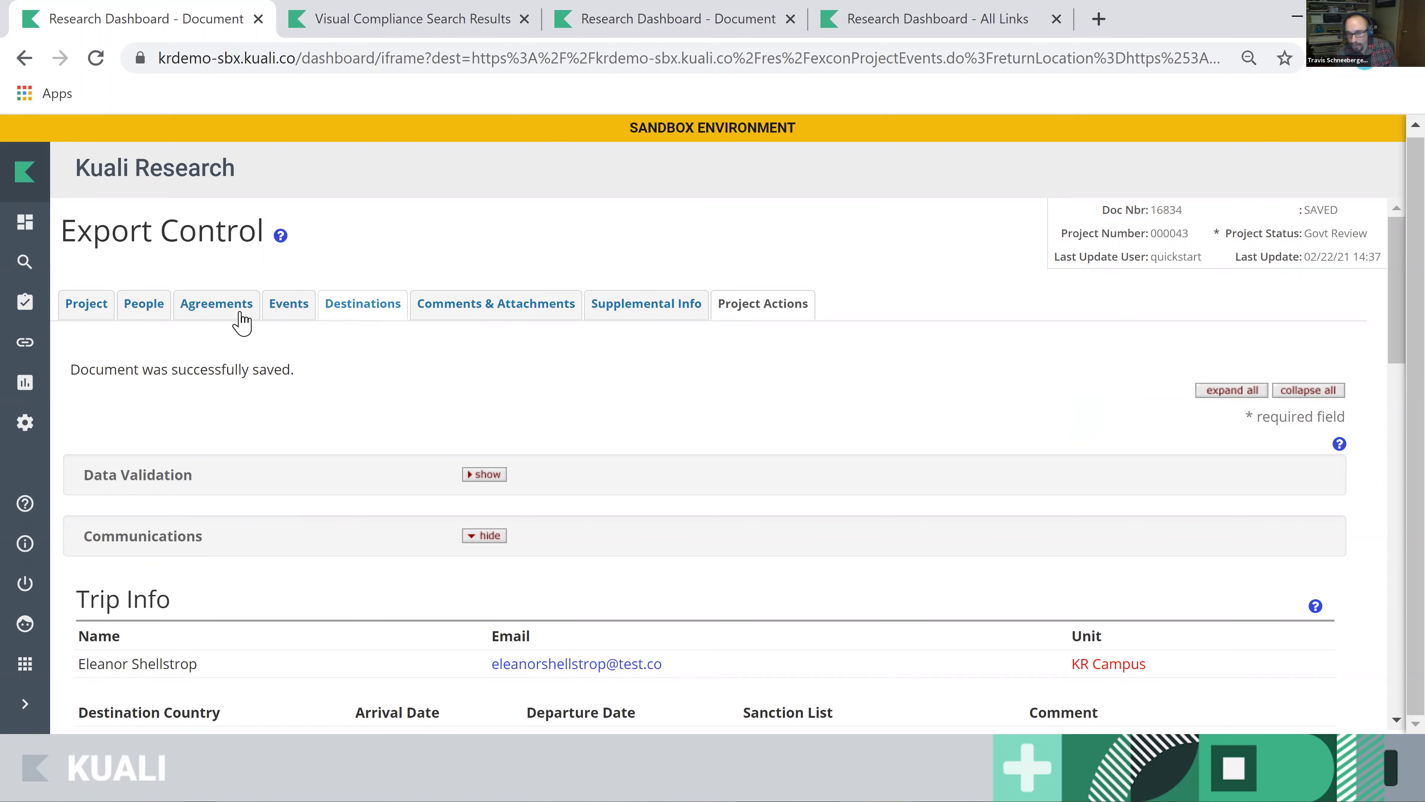
{"action": "left_click", "coordinate": [371, 308]}
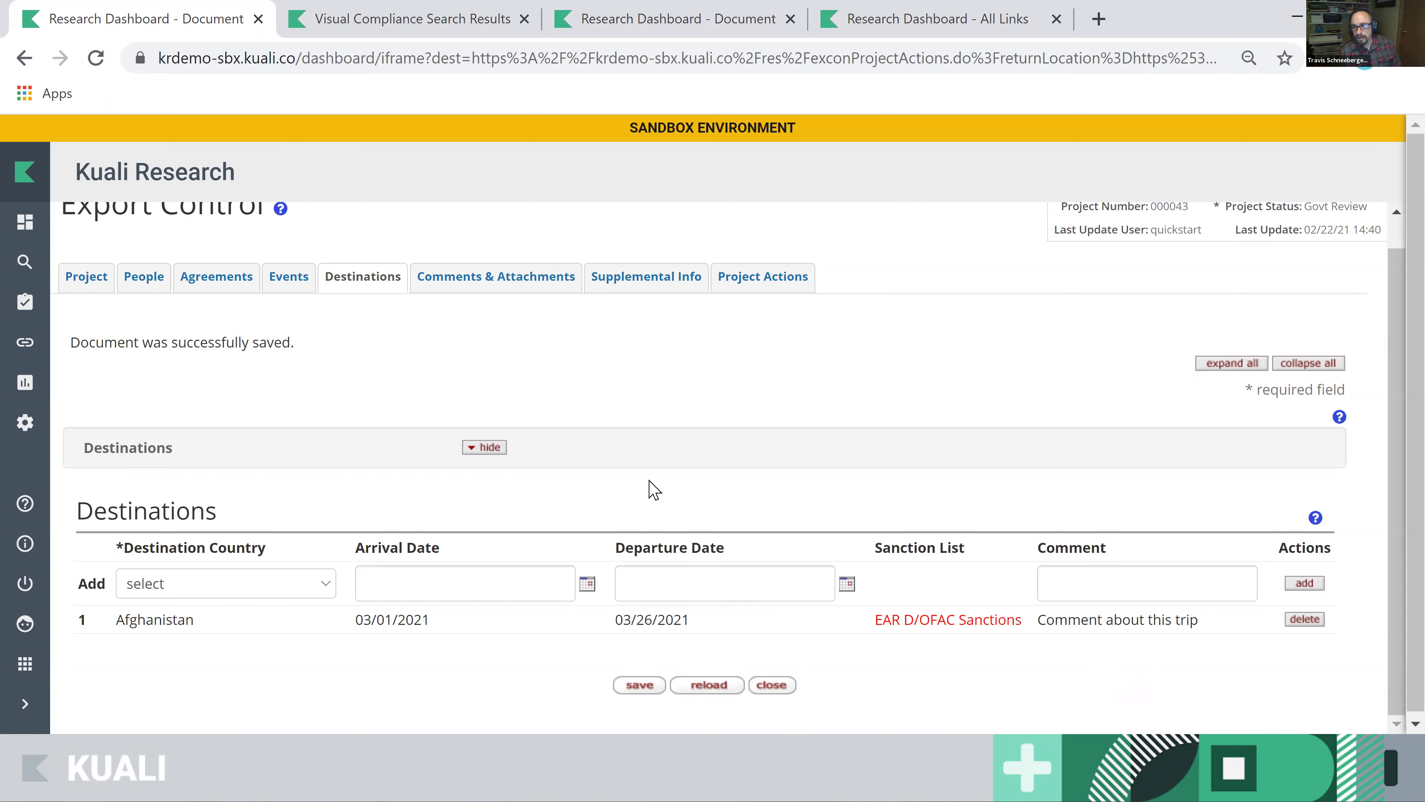
{"action": "left_click", "coordinate": [93, 278]}
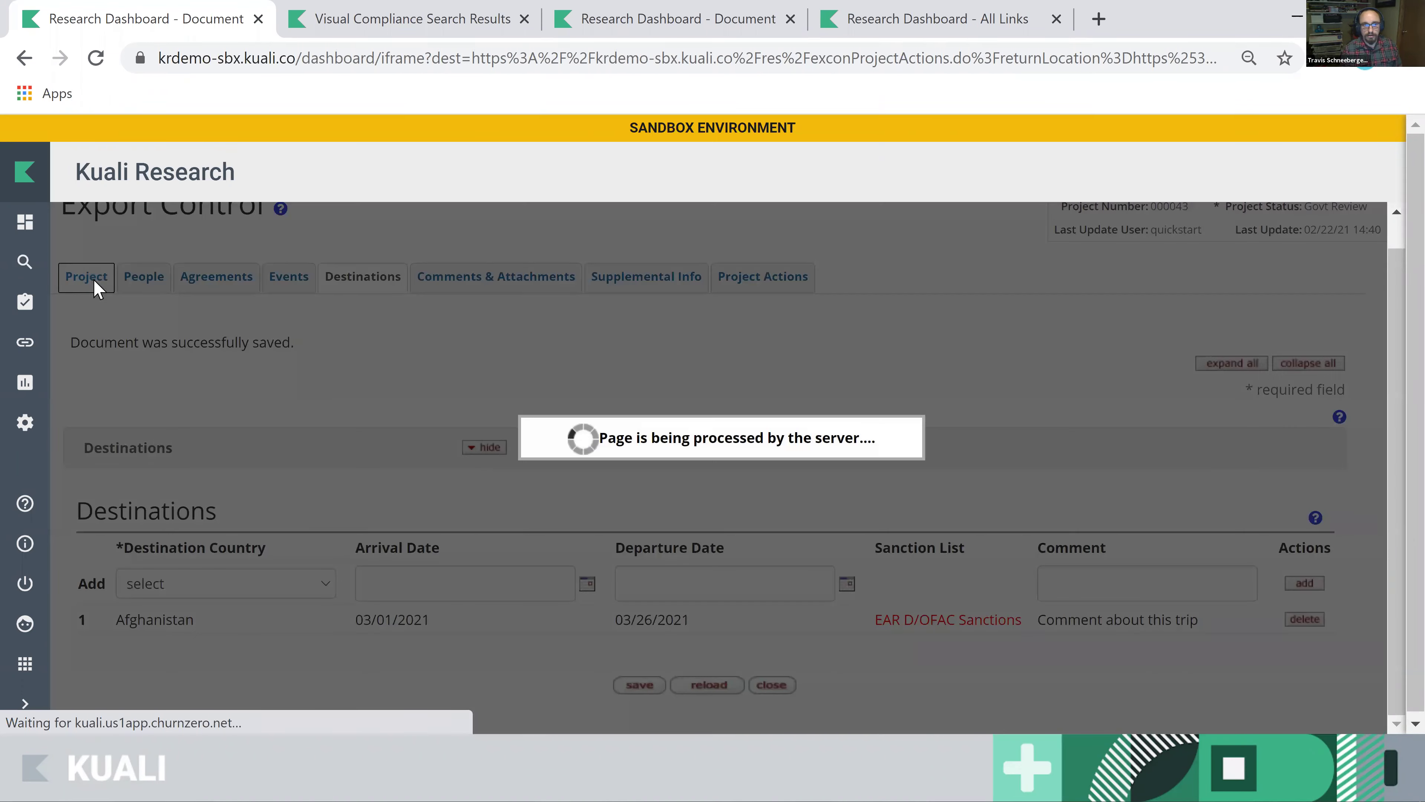
{"action": "scroll", "coordinate": [1324, 660], "scroll_direction": "down", "scroll_amount": 5}
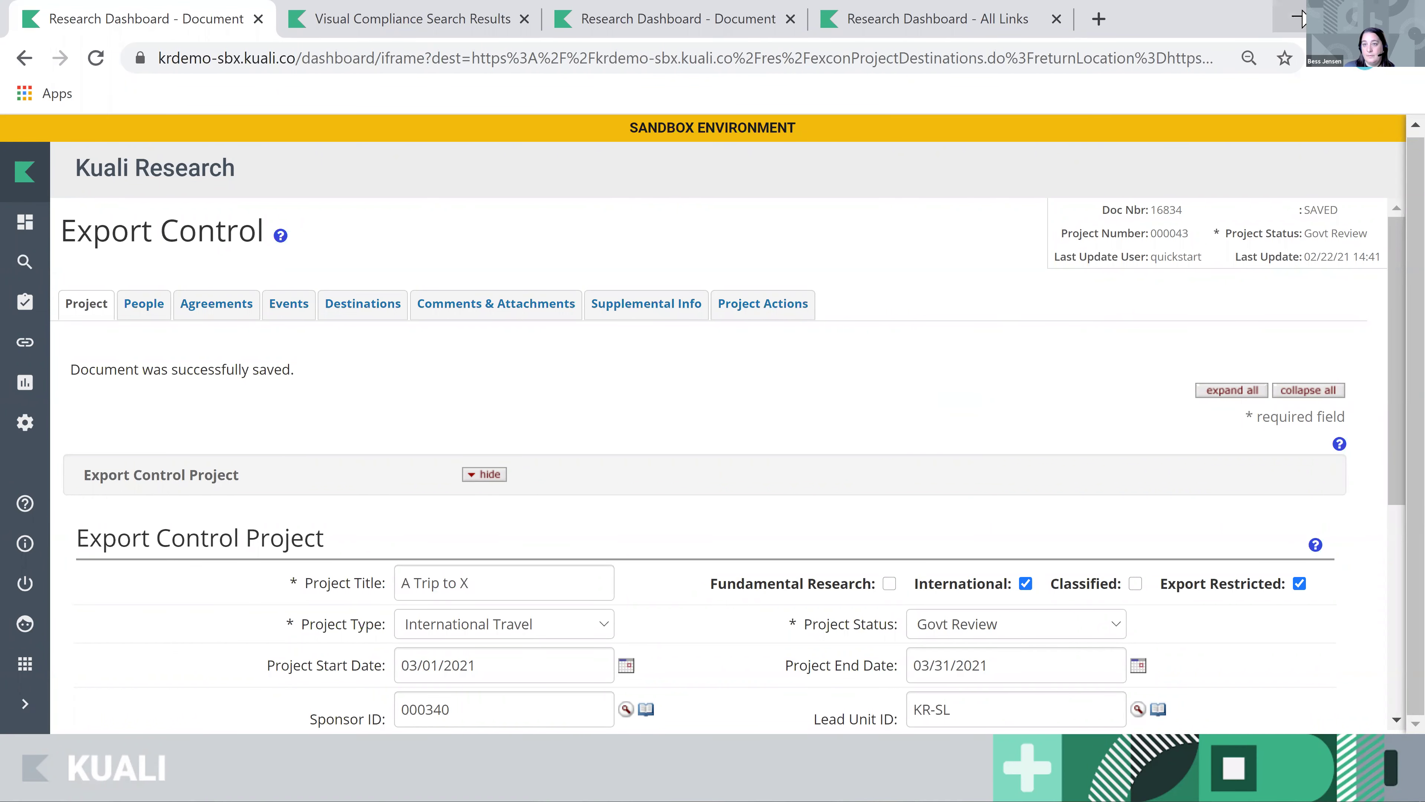
Minimize the browser to return to the slide presentation and advance to the "What Next?" slide.
{"action": "left_click", "coordinate": [1301, 19]}
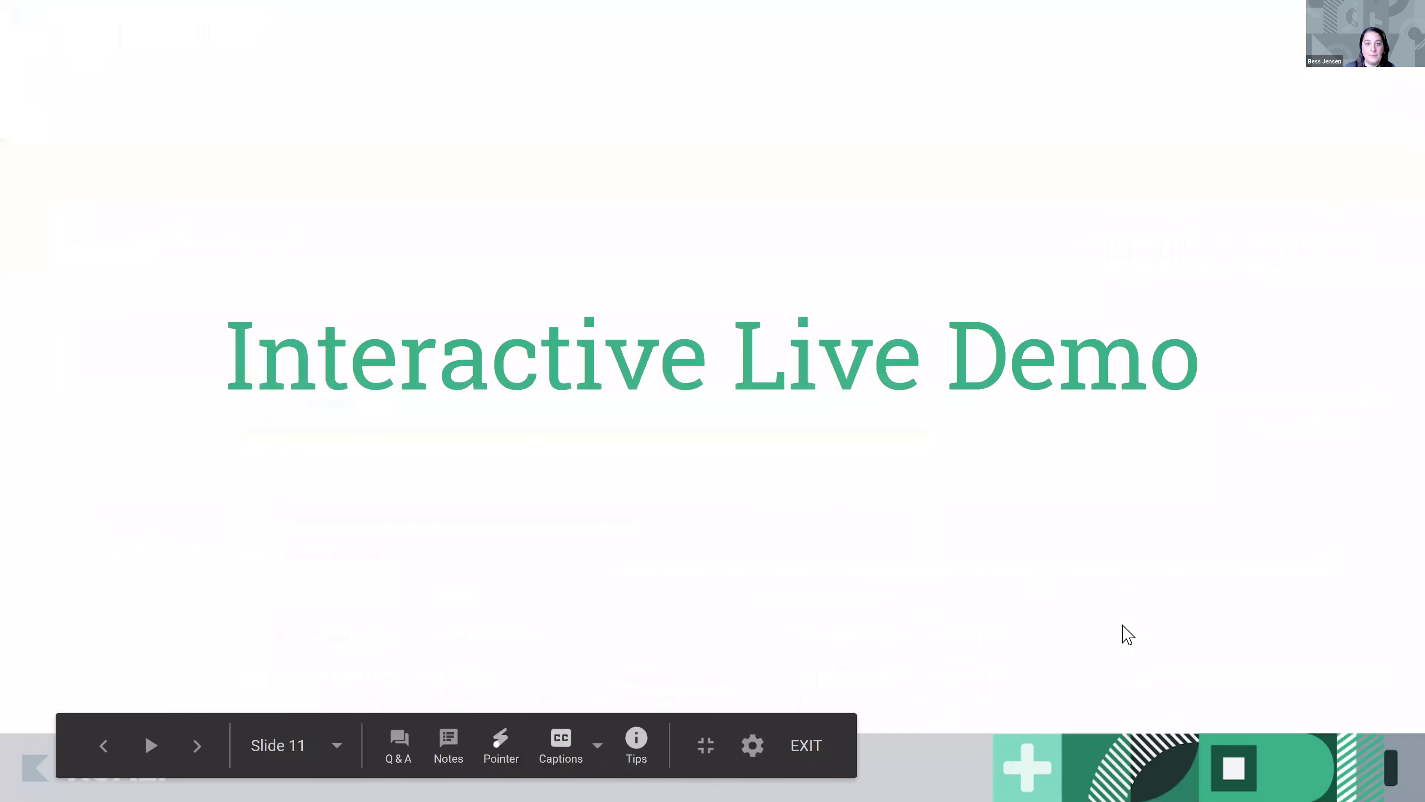
{"action": "key", "text": "Right"}
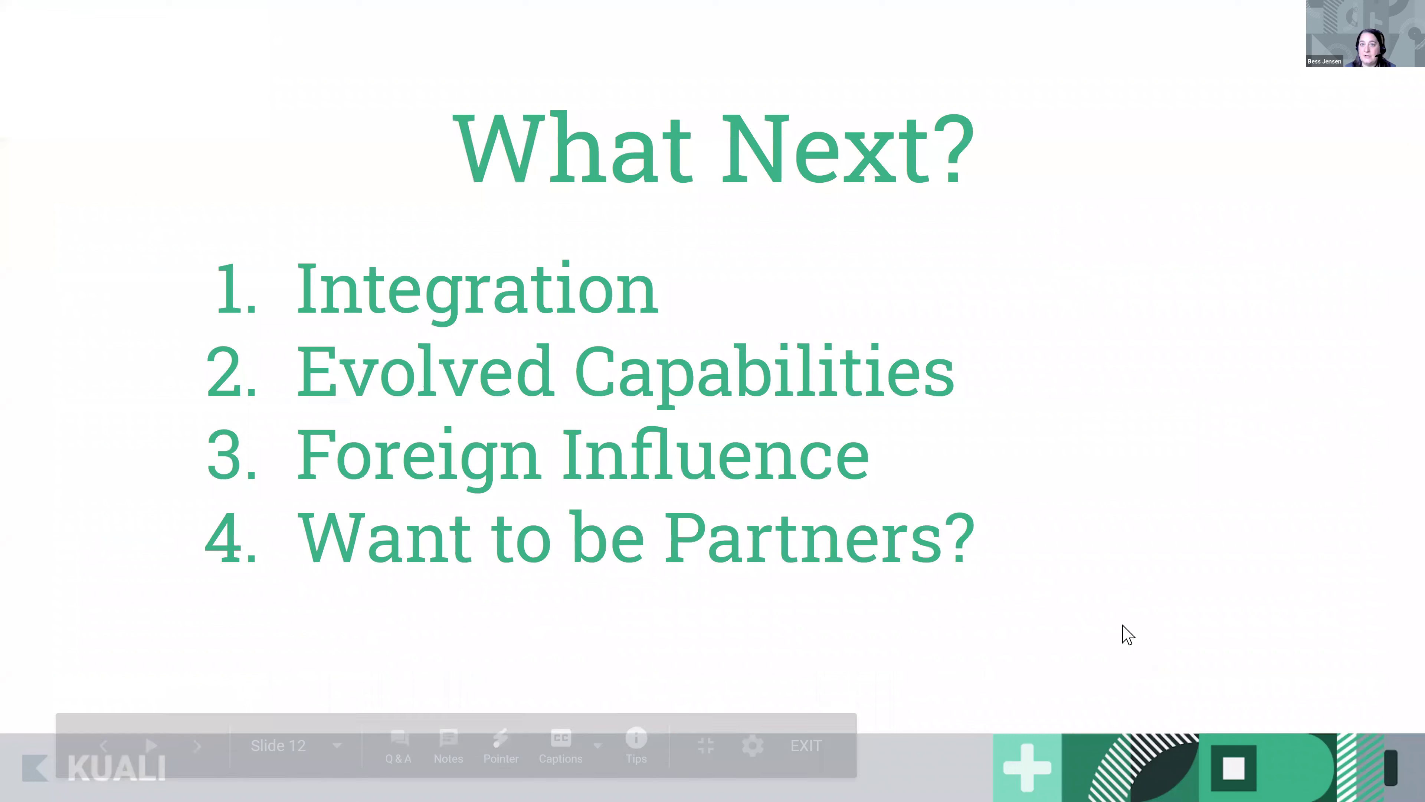